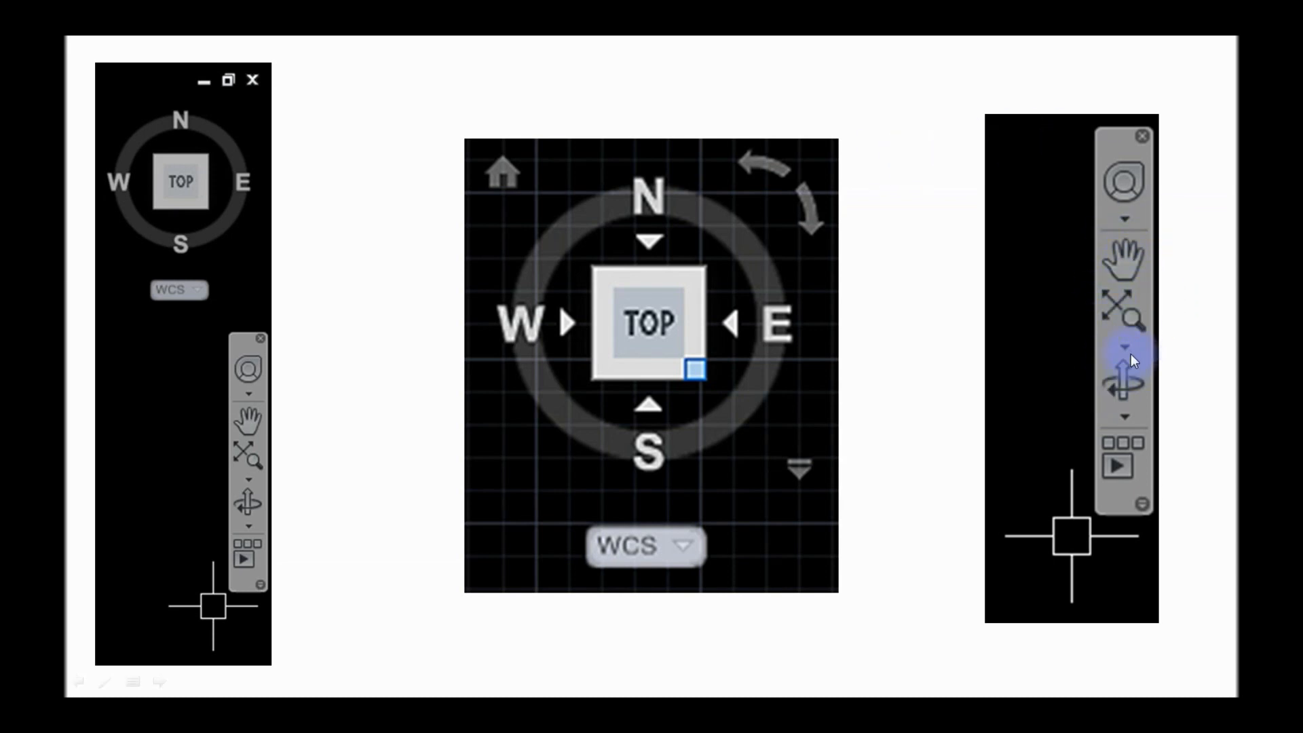
pyautogui.click(936, 406)
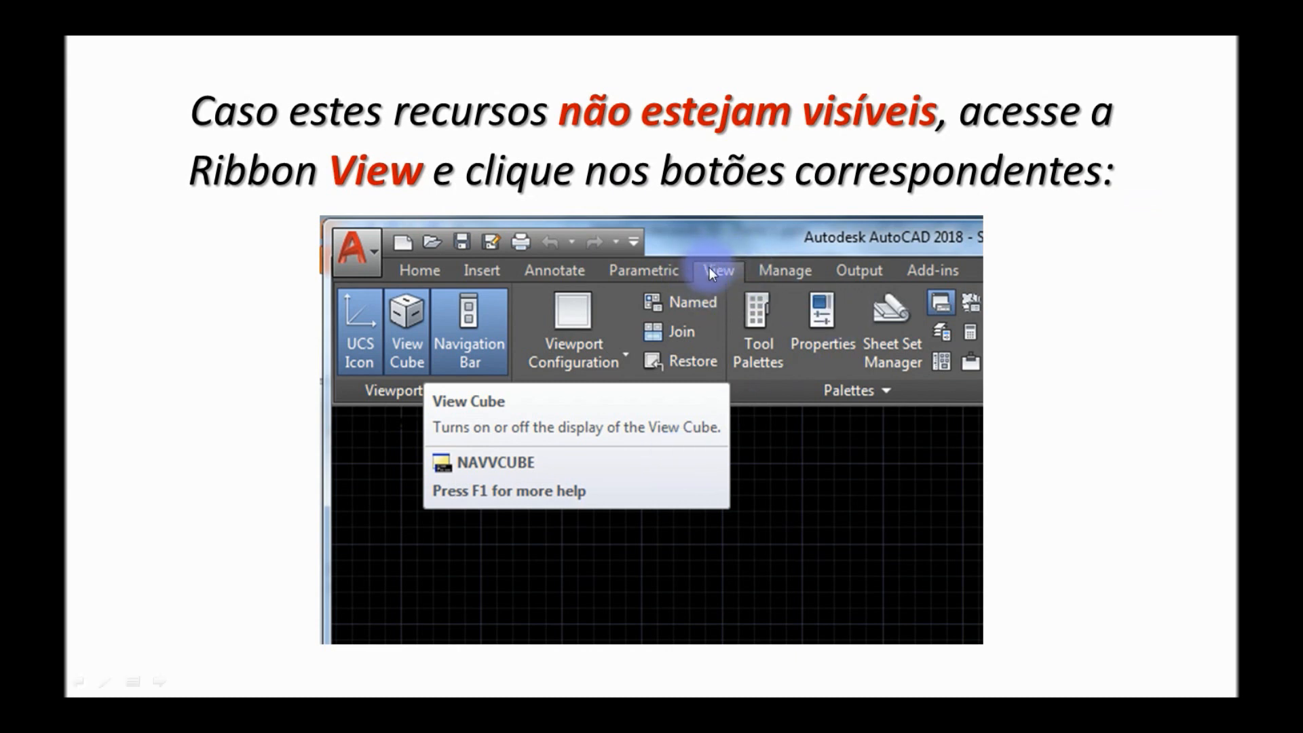
pyautogui.click(743, 287)
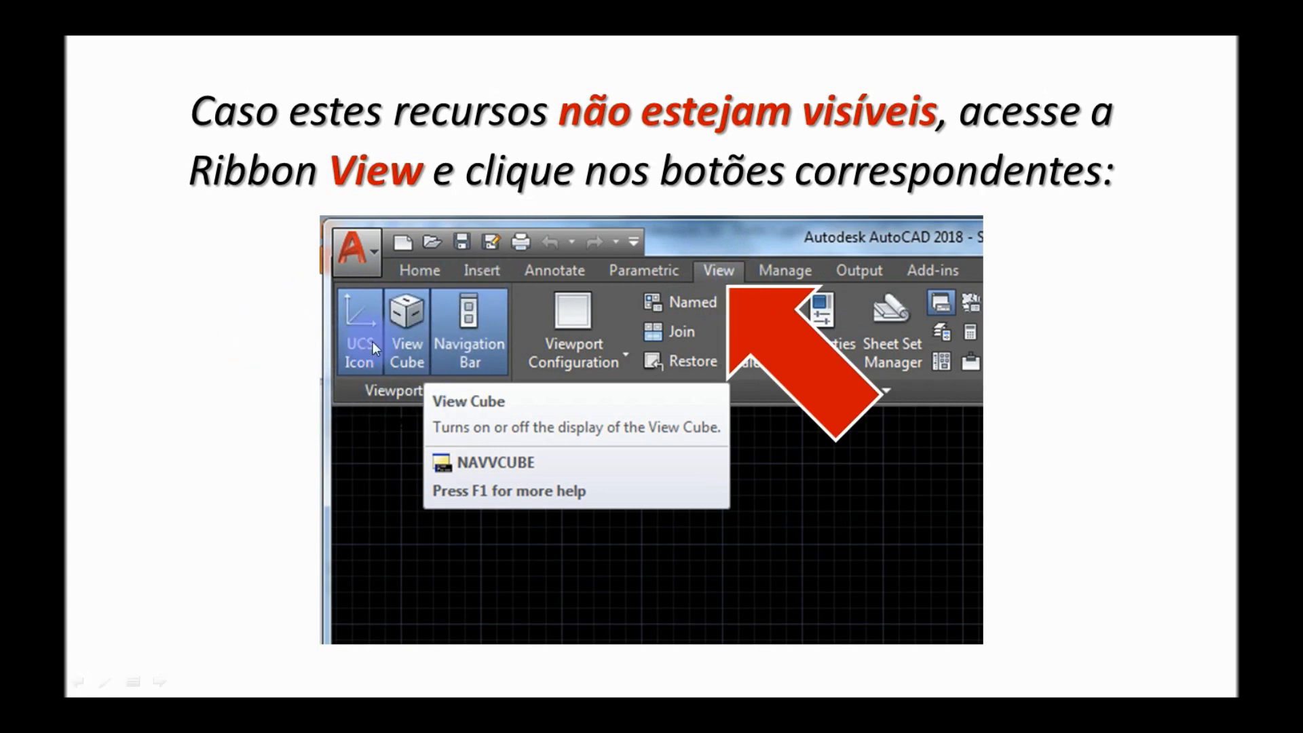
pyautogui.click(450, 322)
pyautogui.click(449, 322)
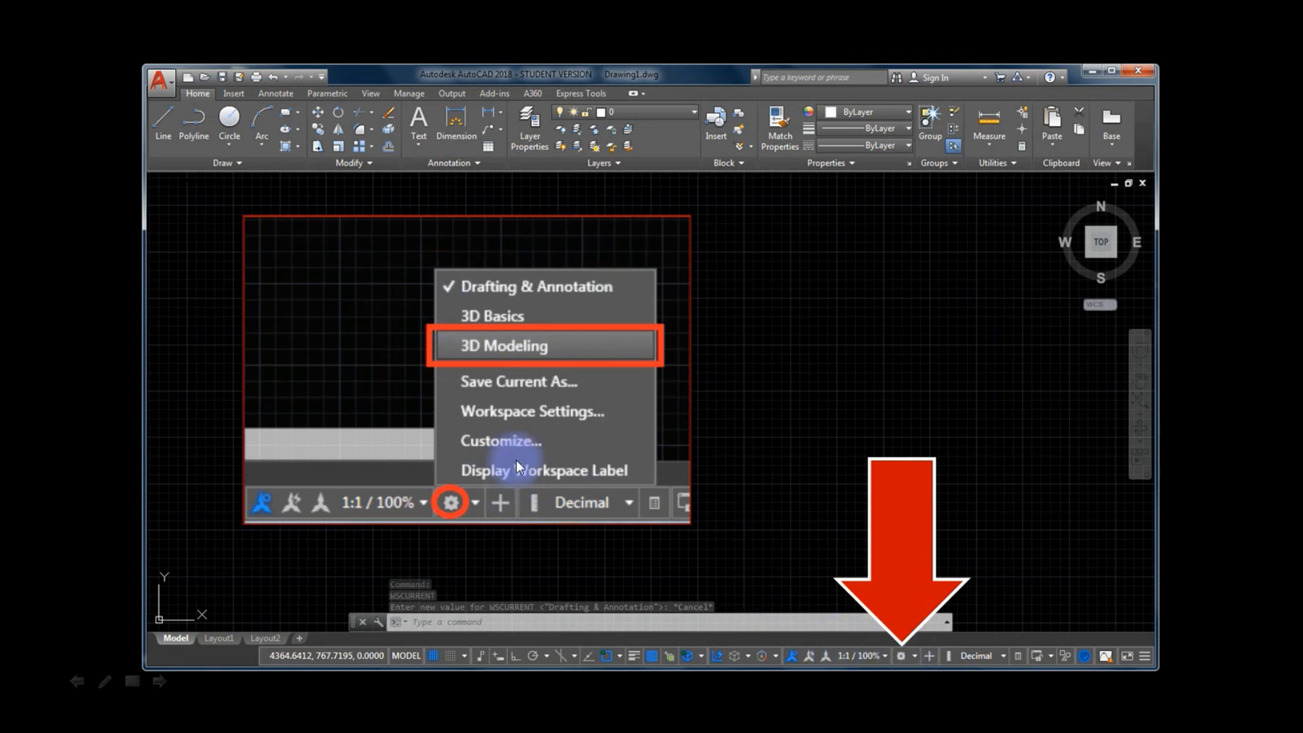
pyautogui.click(567, 349)
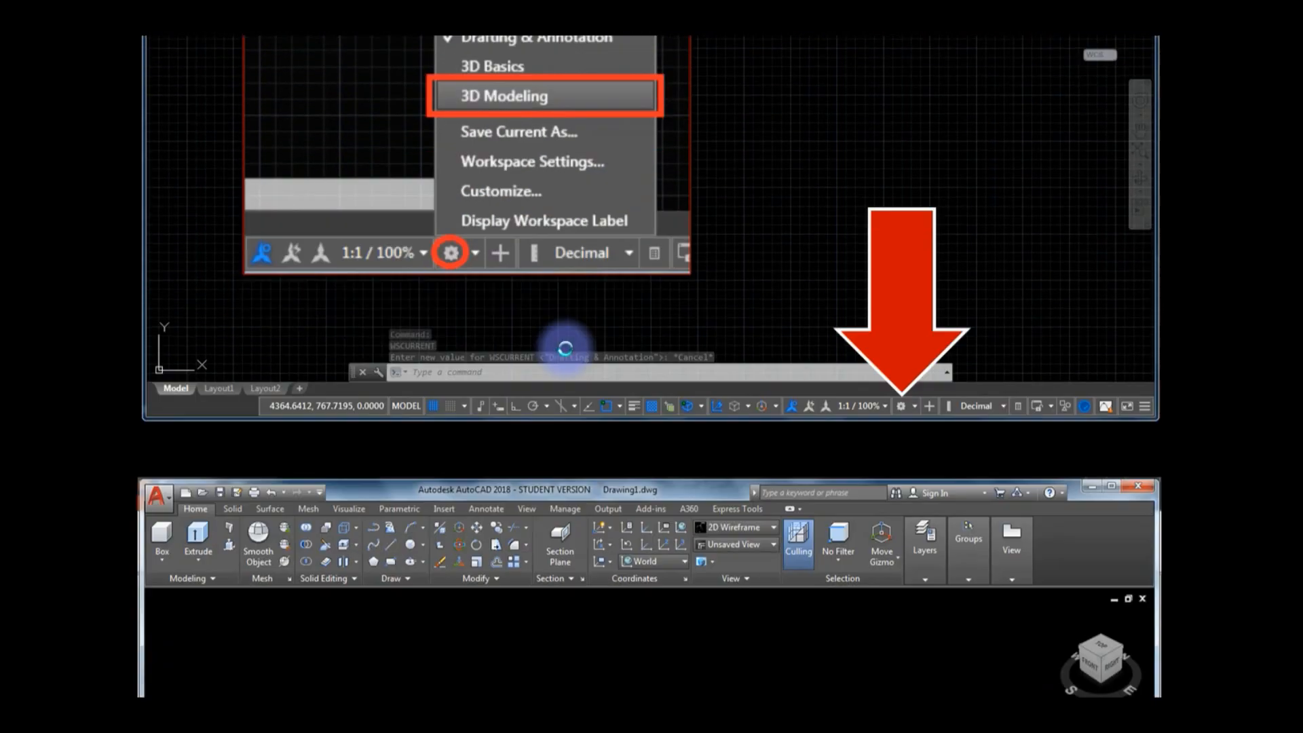
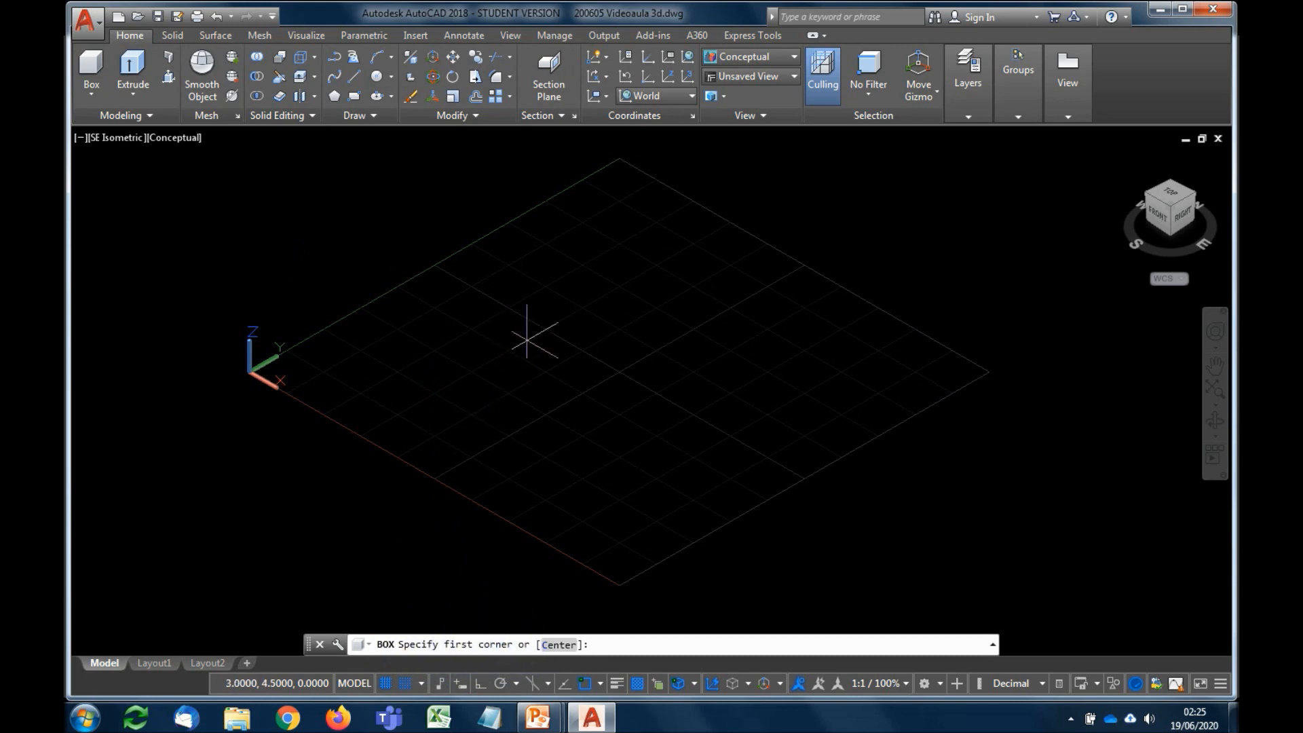
# - Draw a box from base corner 4,4 to opposite corner 6,6 with a height of 4, and erase it
pyautogui.click(544, 372)
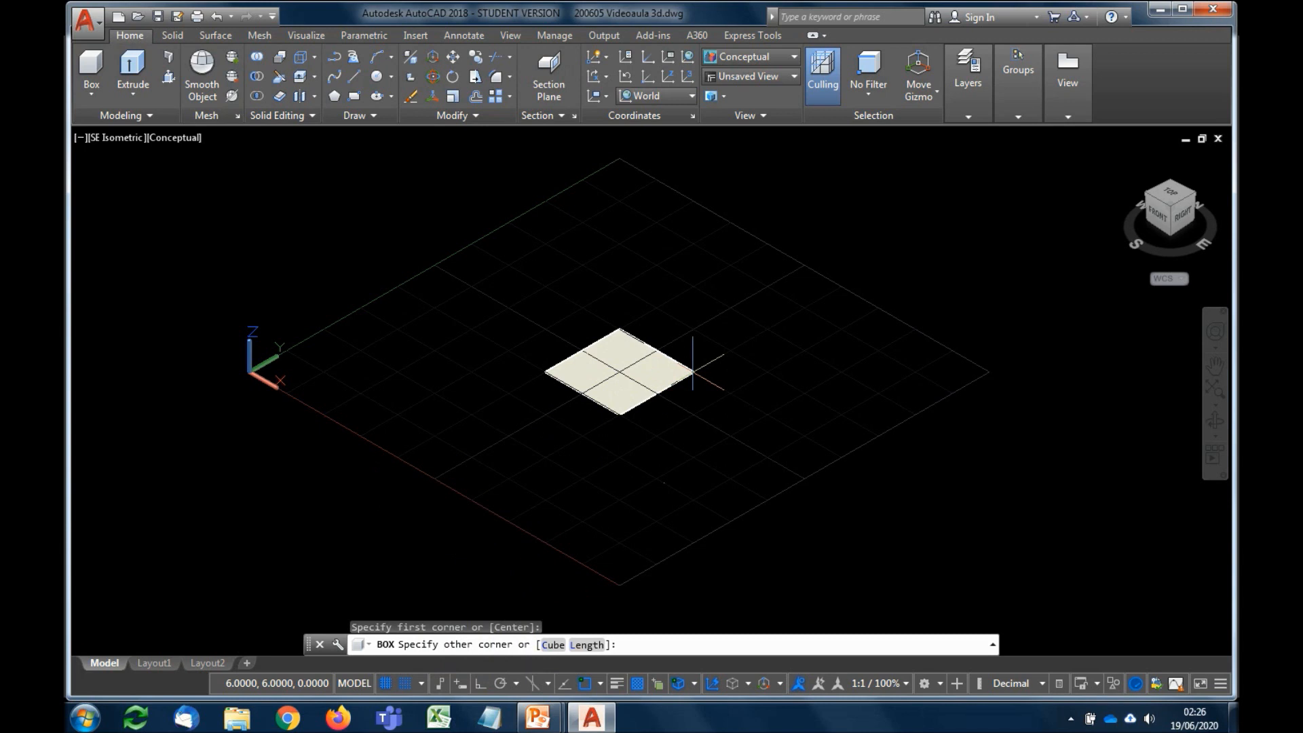
pyautogui.click(693, 372)
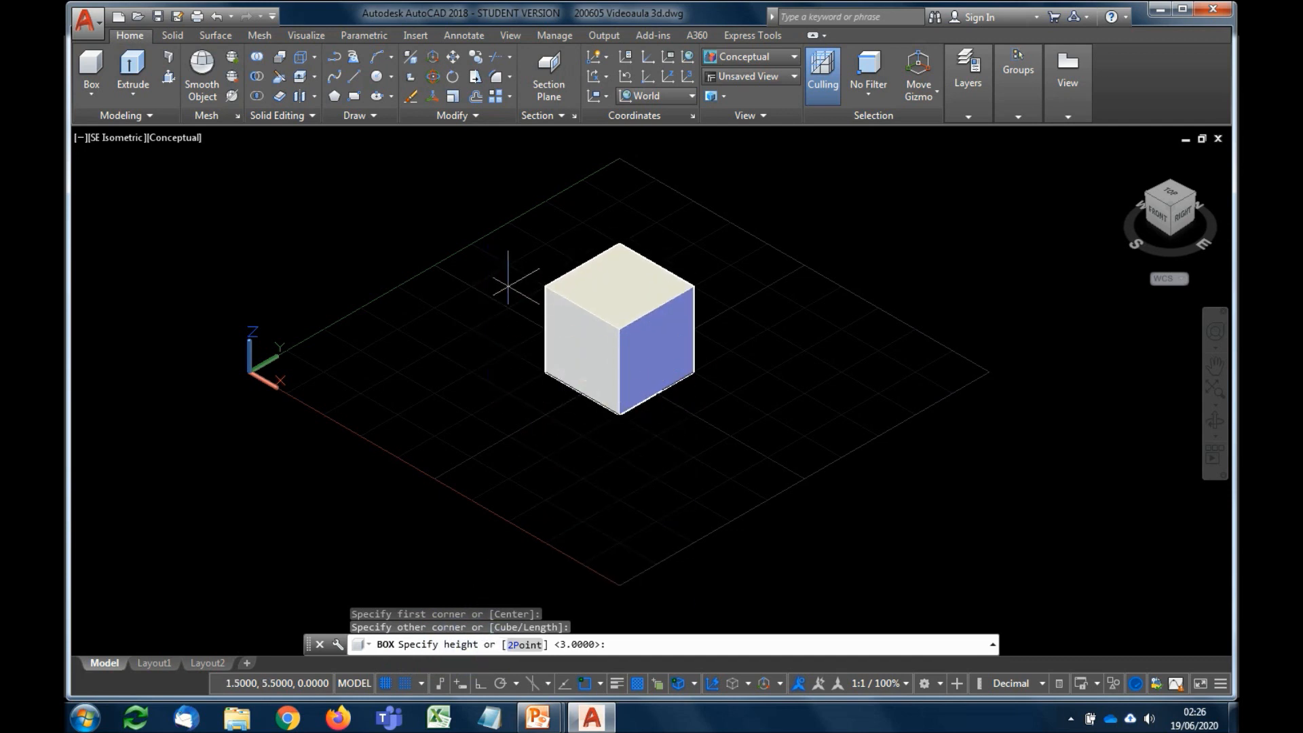
pyautogui.write('4')
pyautogui.press('Return')
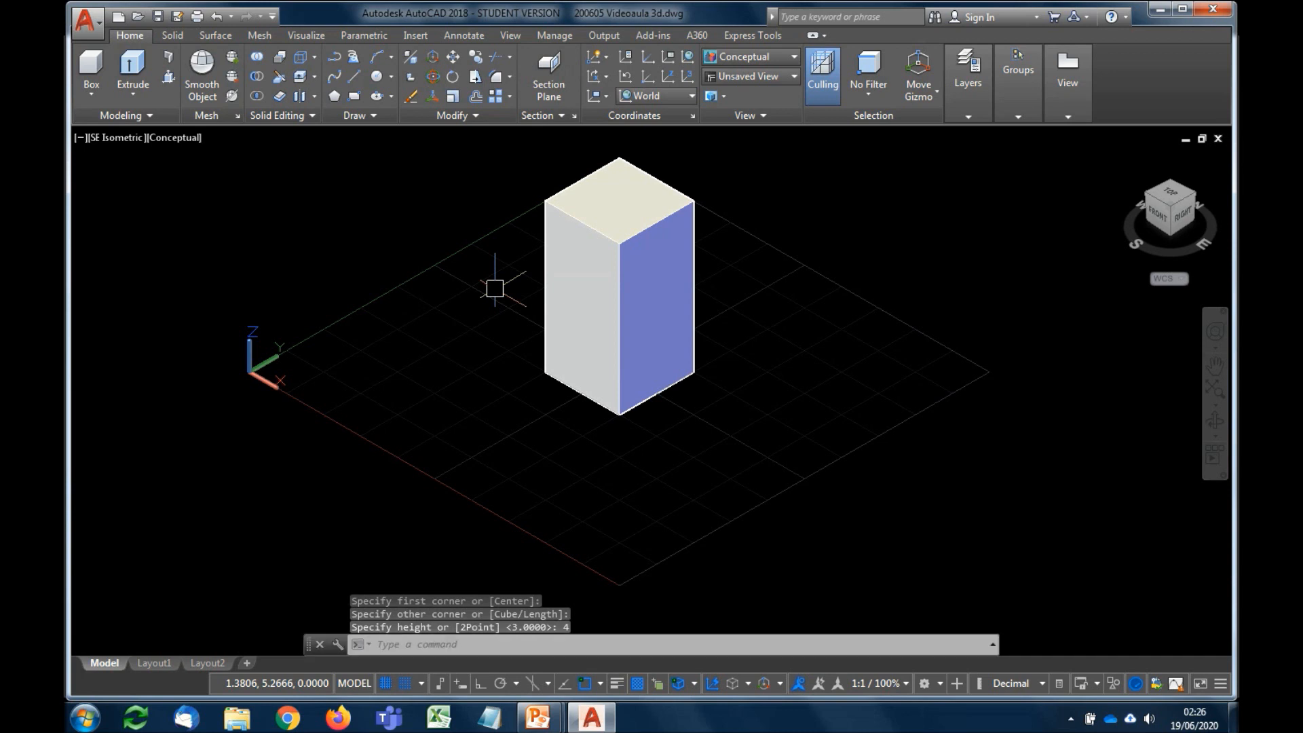
pyautogui.click(650, 401)
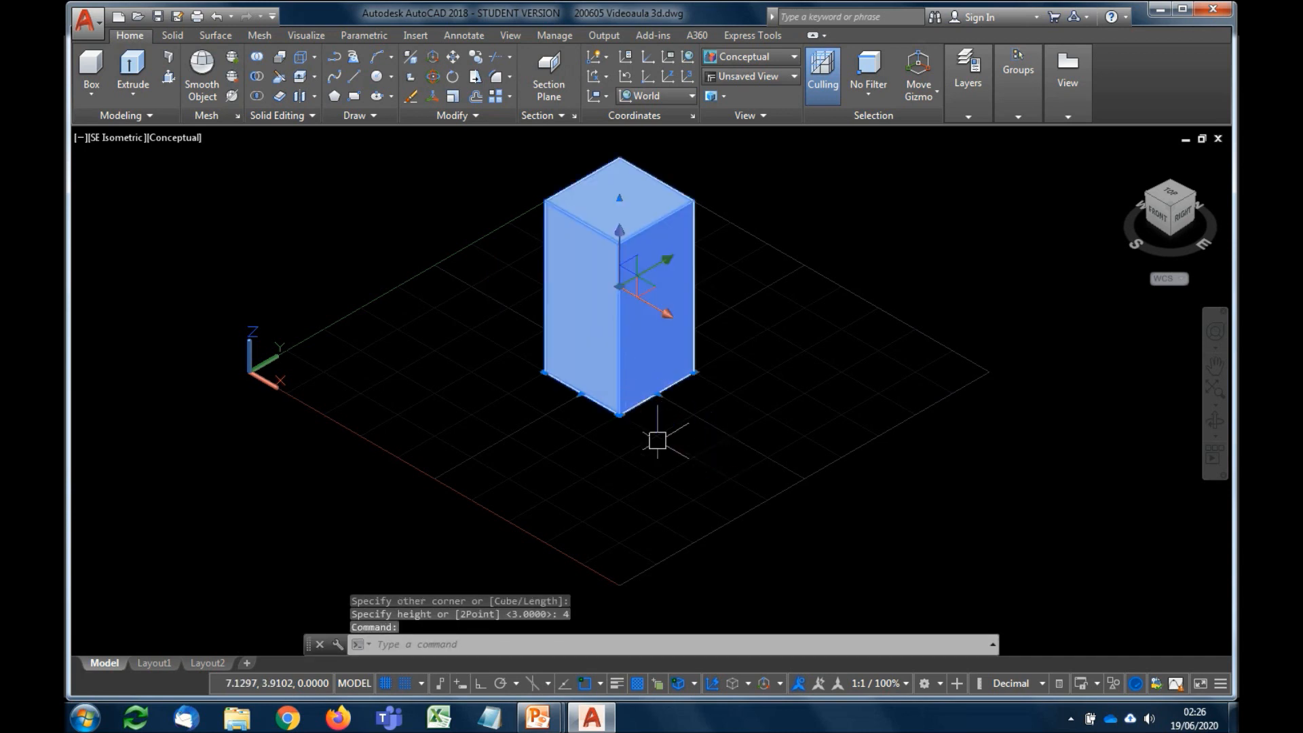
pyautogui.press('Delete')
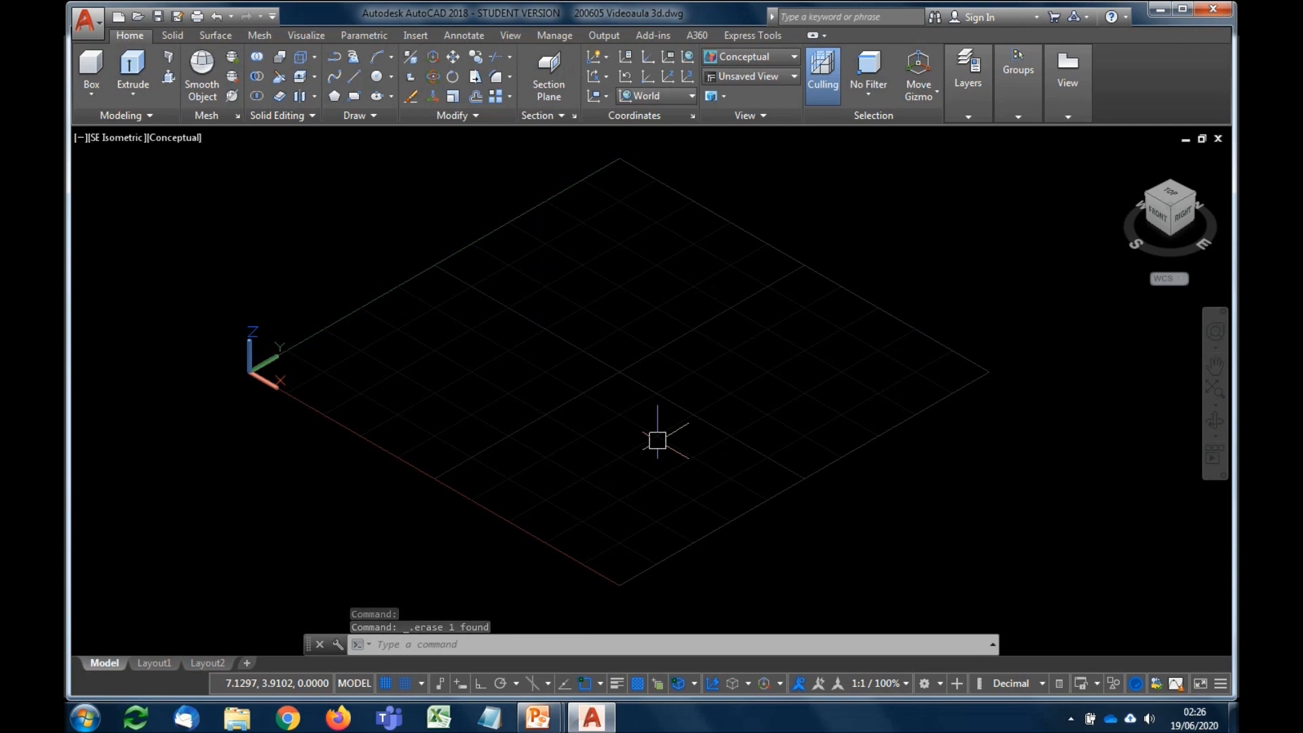
# - Draw a box from base corner 4,4 with the opposite corner at relative coordinates @5,3,-3
pyautogui.write('box')
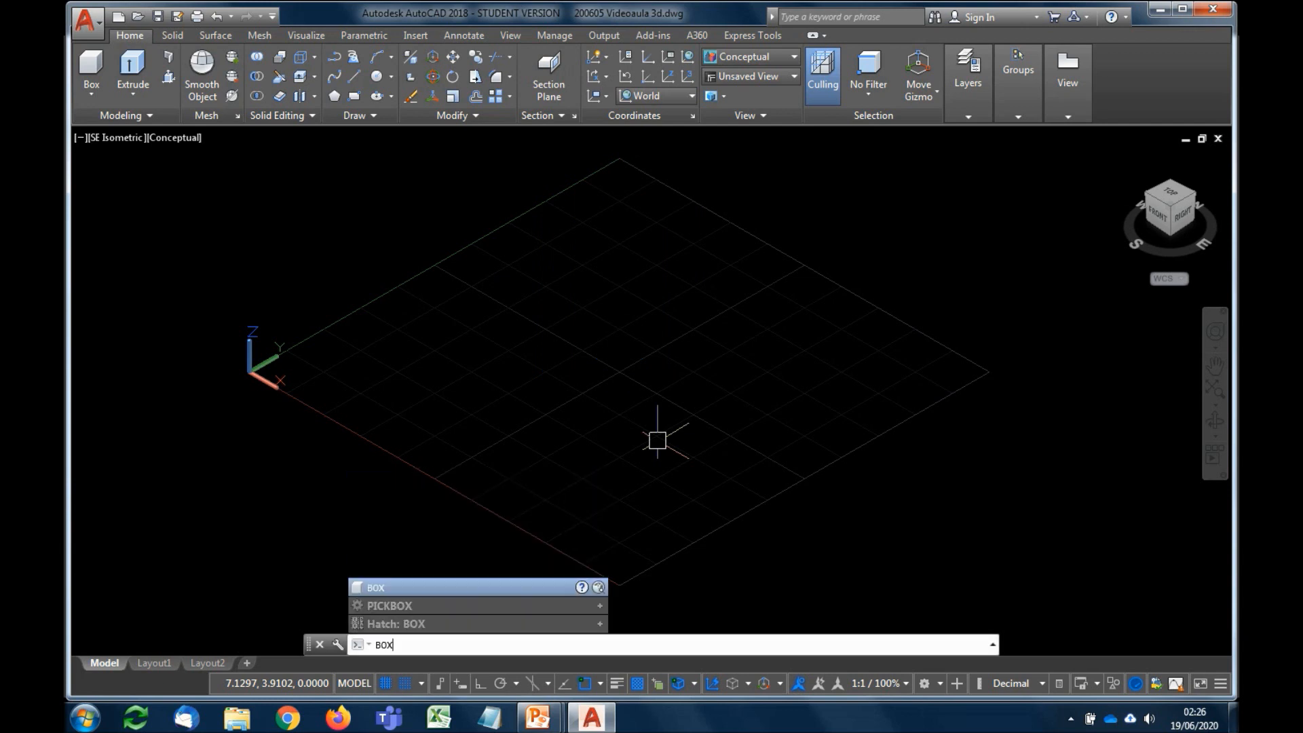
pyautogui.press('Return')
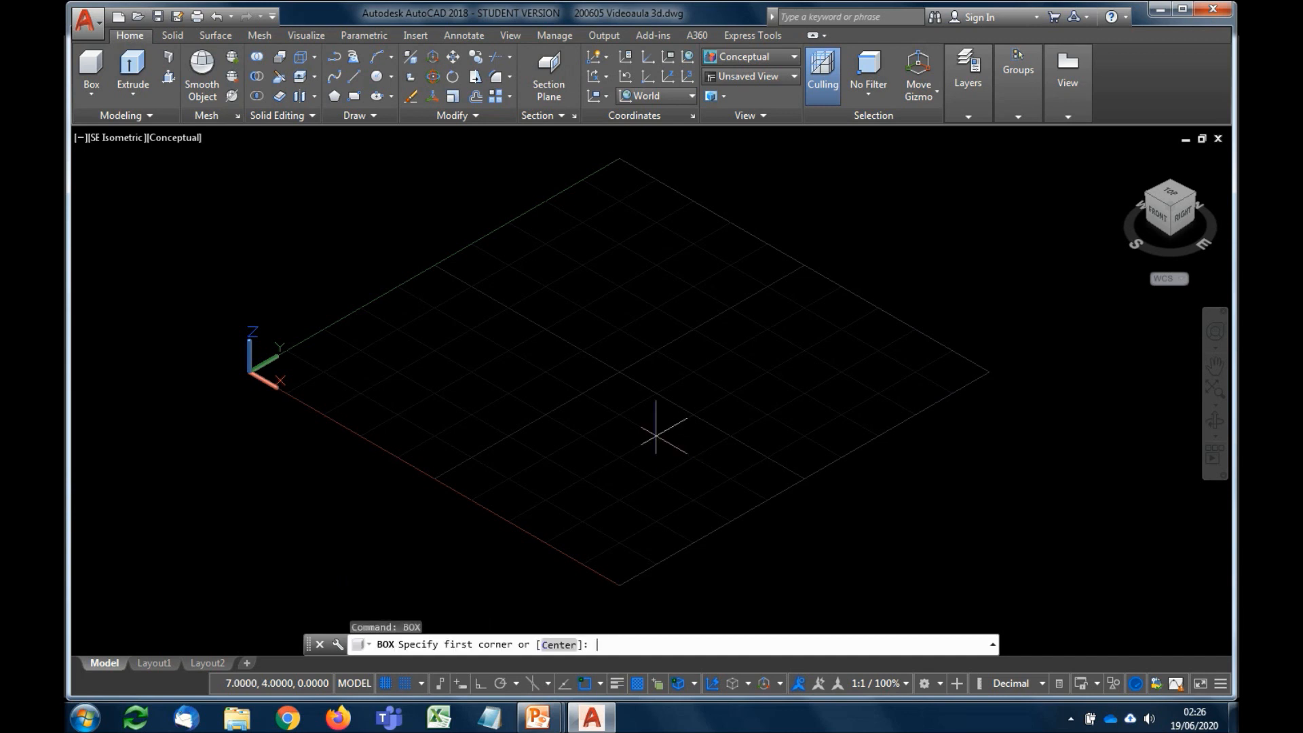
pyautogui.click(545, 371)
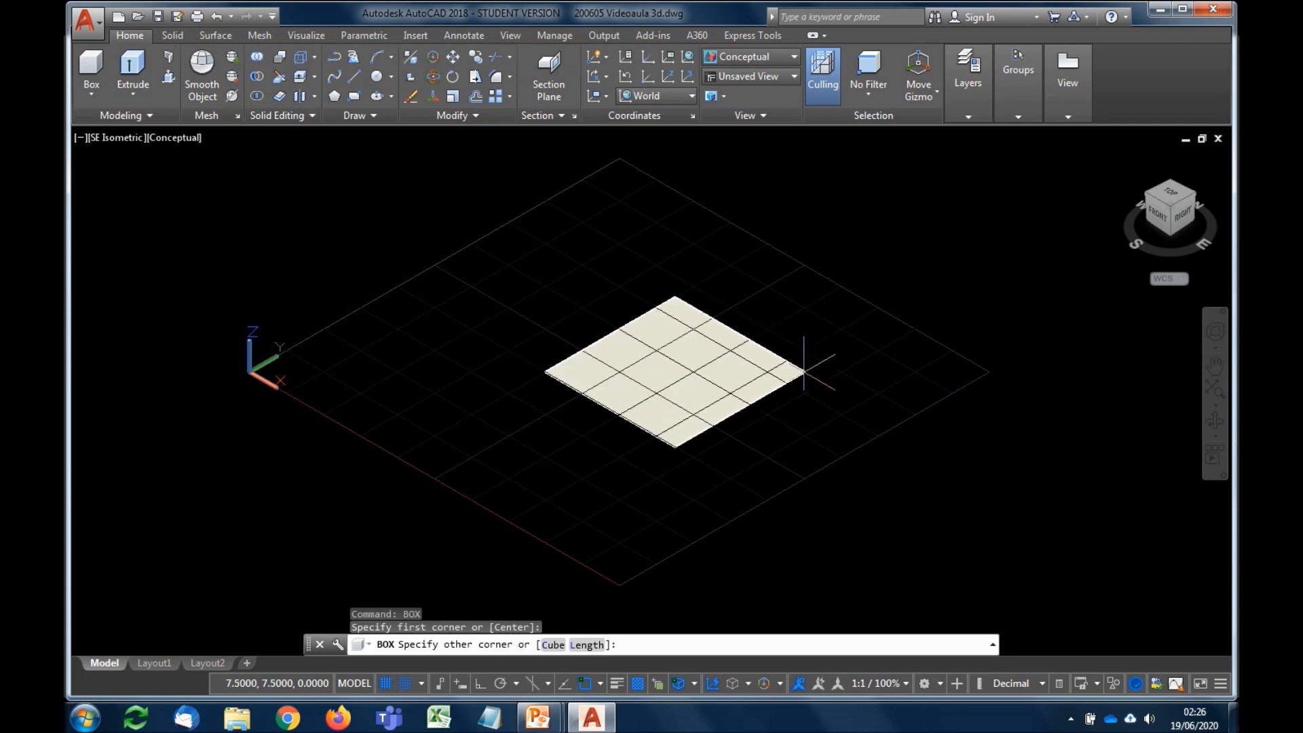
pyautogui.write('@')
pyautogui.write('5,3,-3')
pyautogui.press('Return')
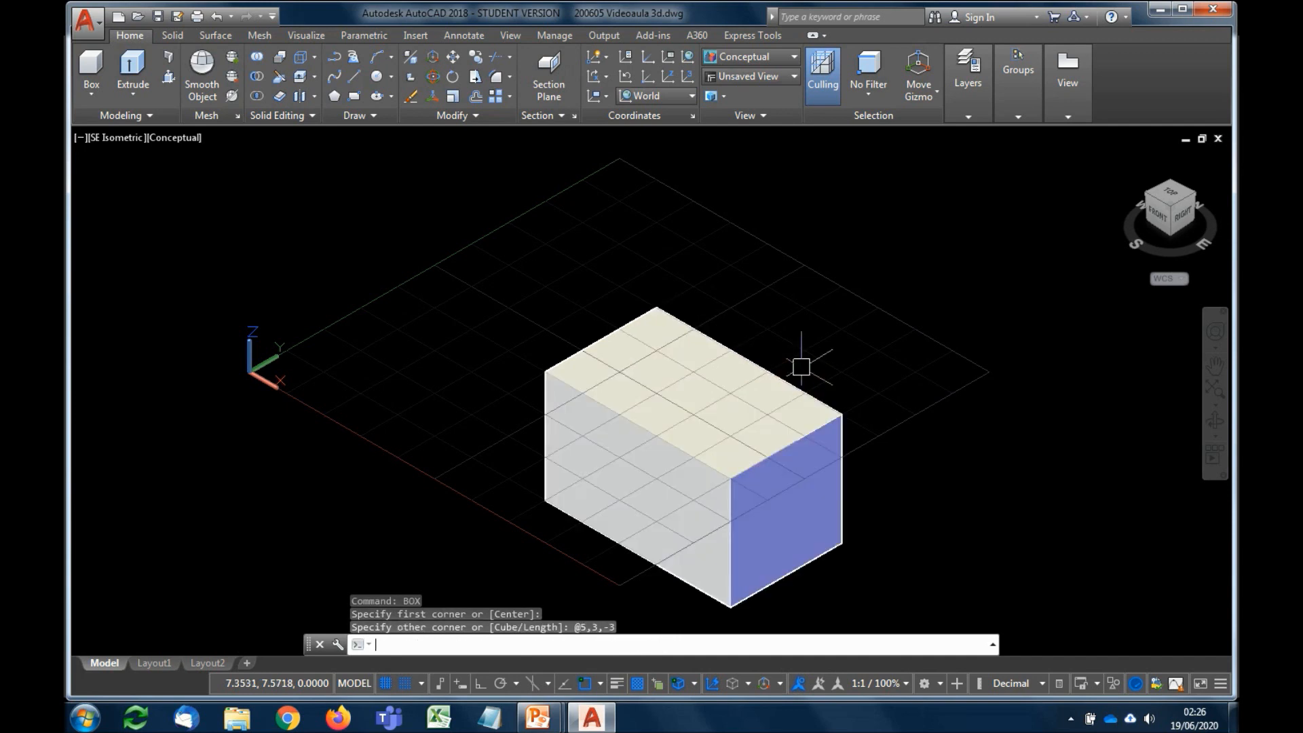
# - Orbit the view slightly around the box that extends below the grid plane, and erase the box
pyautogui.click(1215, 421)
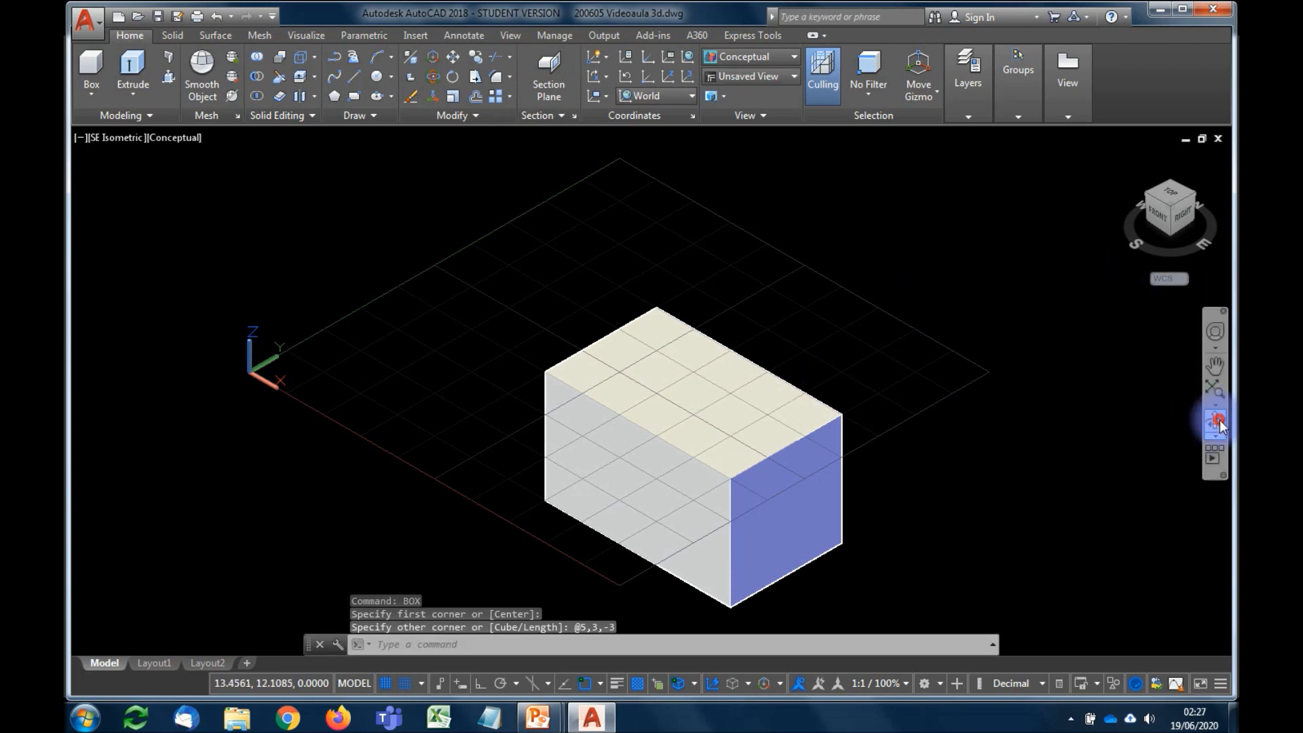
pyautogui.moveTo(827, 528); pyautogui.dragTo(914, 425)
pyautogui.rightClick(914, 422)
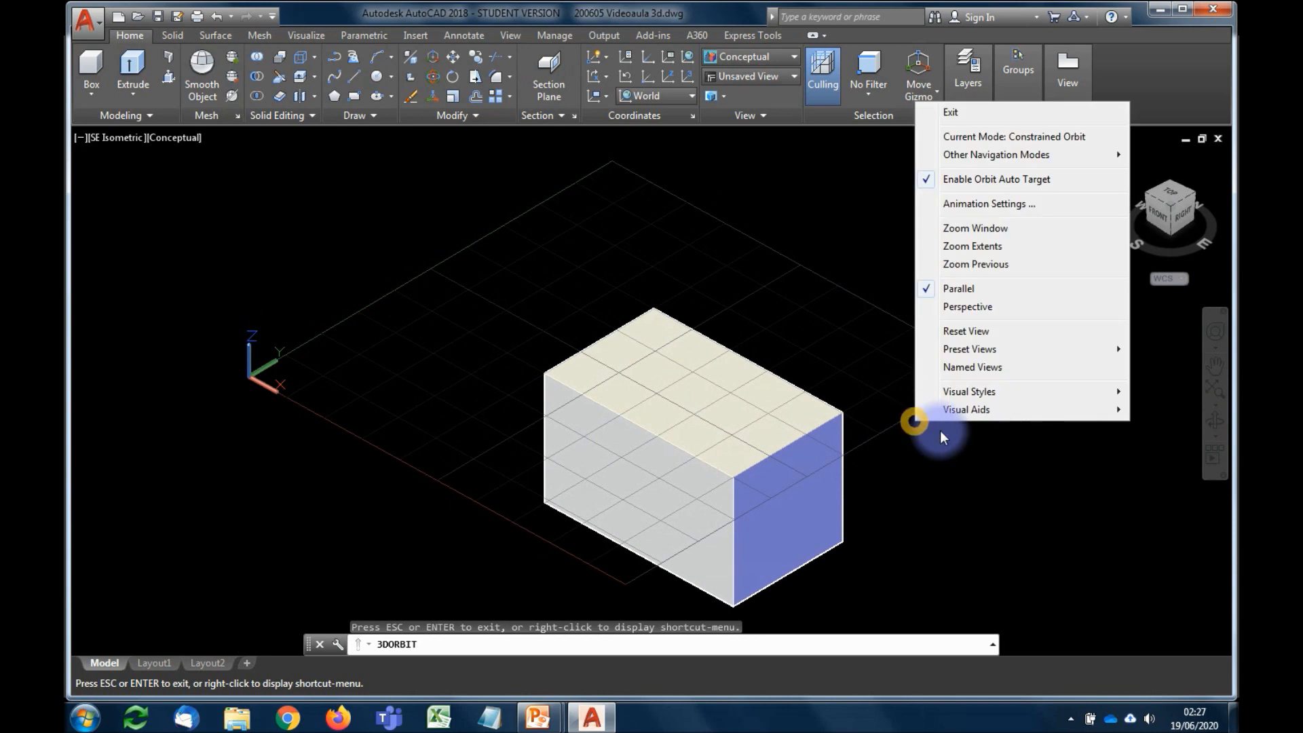
pyautogui.click(998, 114)
pyautogui.click(887, 596)
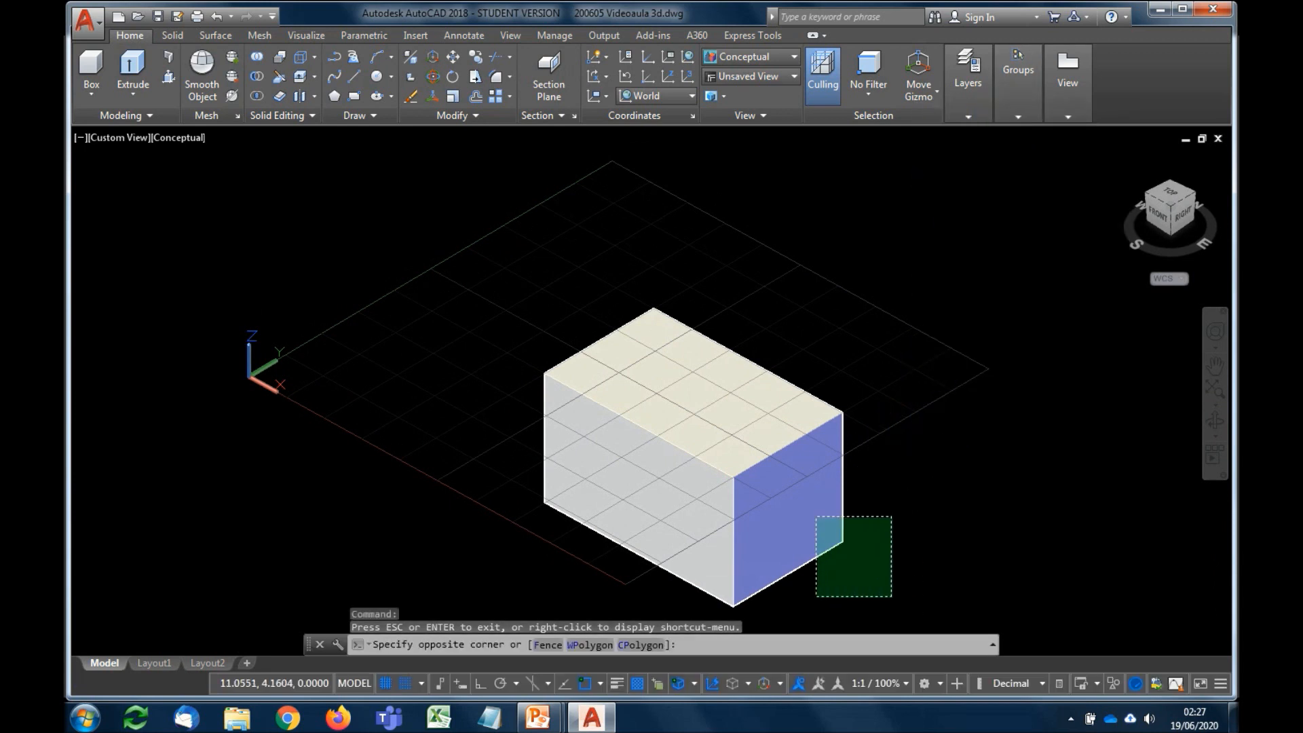
pyautogui.click(816, 521)
pyautogui.press('Delete')
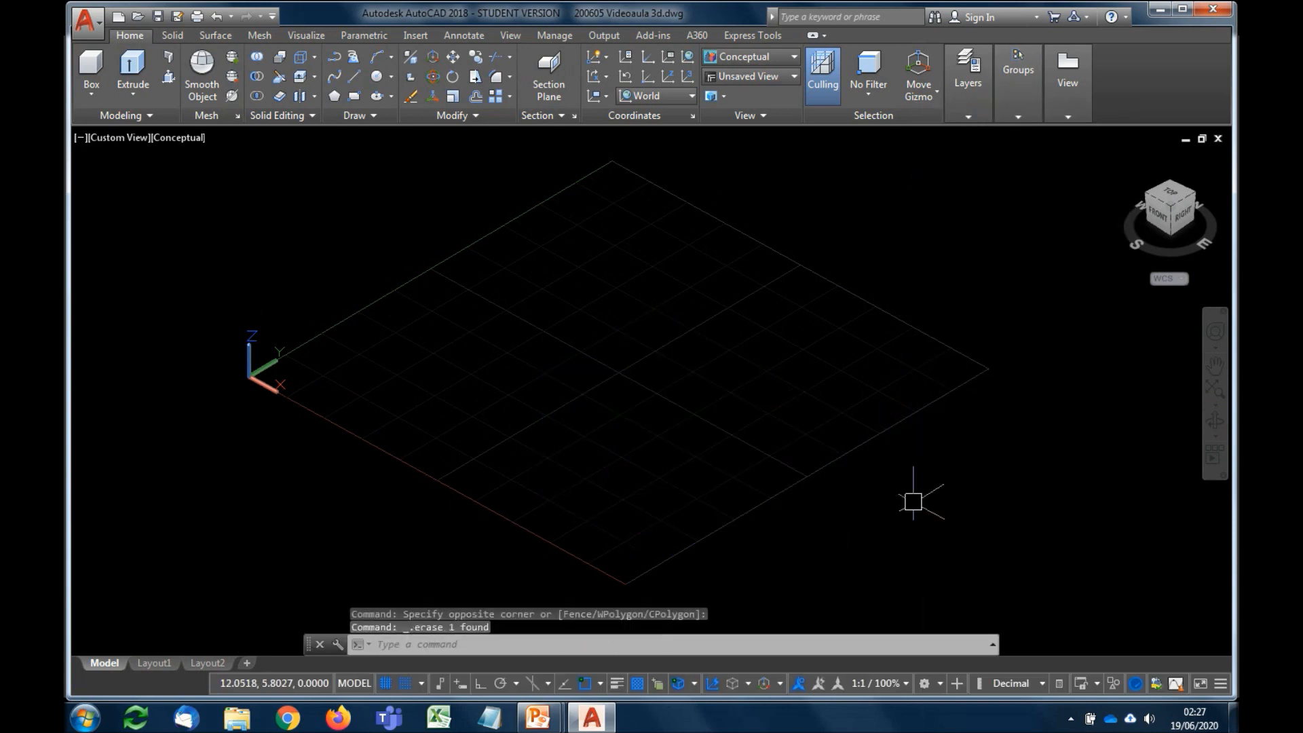
# - In the SE Isometric view, draw a box from corner 4,4 to relative coordinates @3,3,3, and erase it
pyautogui.click(1171, 205)
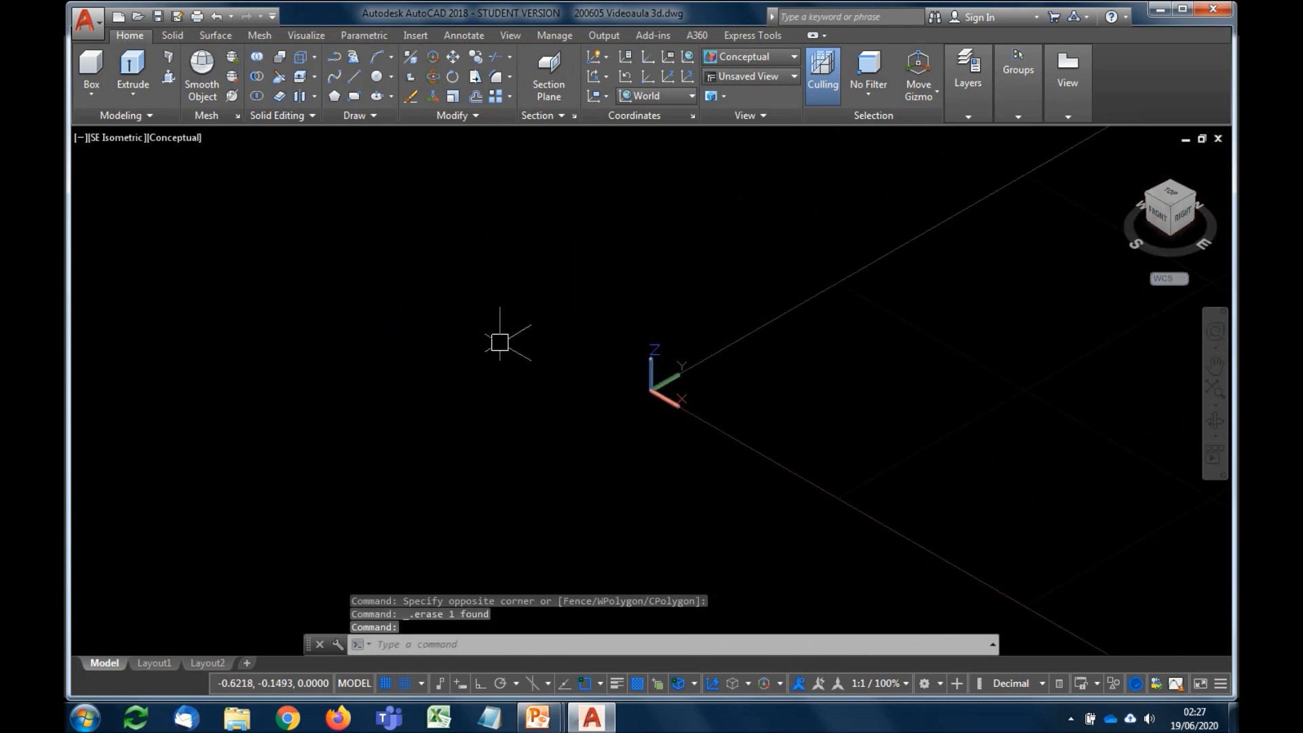
pyautogui.scroll(3, 686, 356)
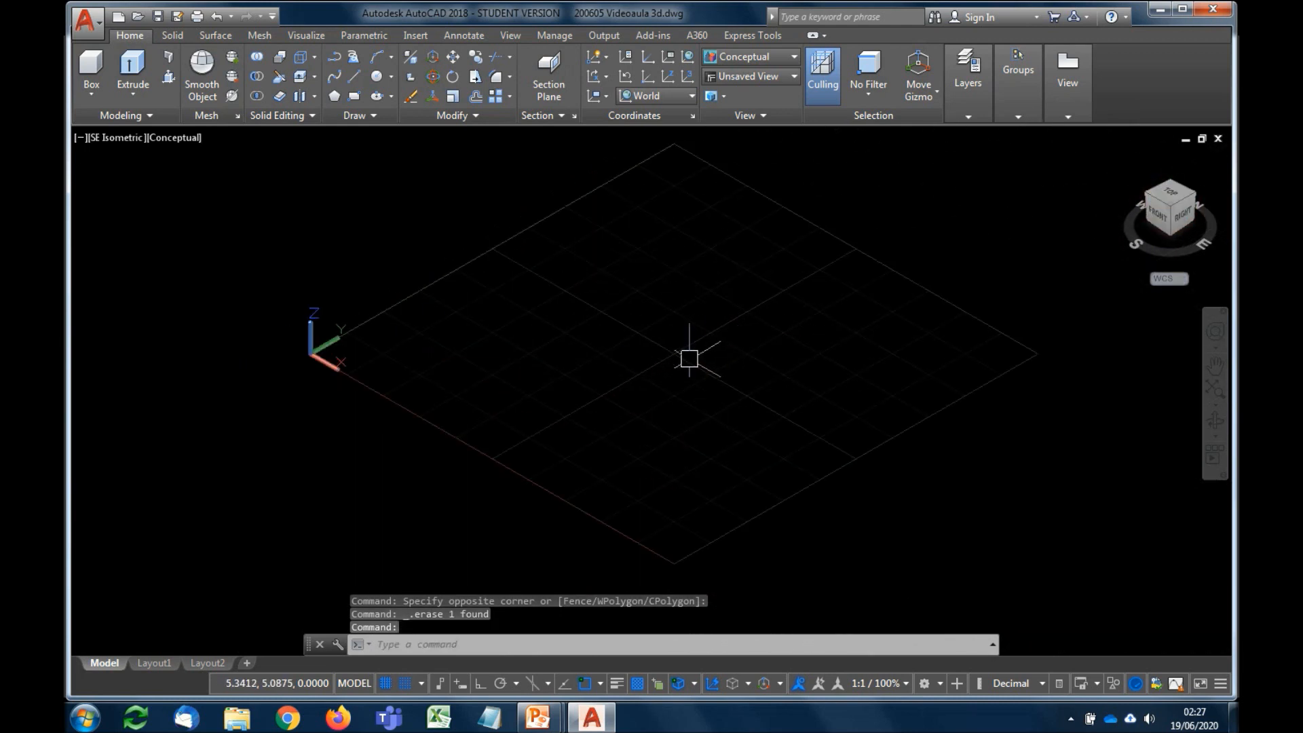
pyautogui.write('Box')
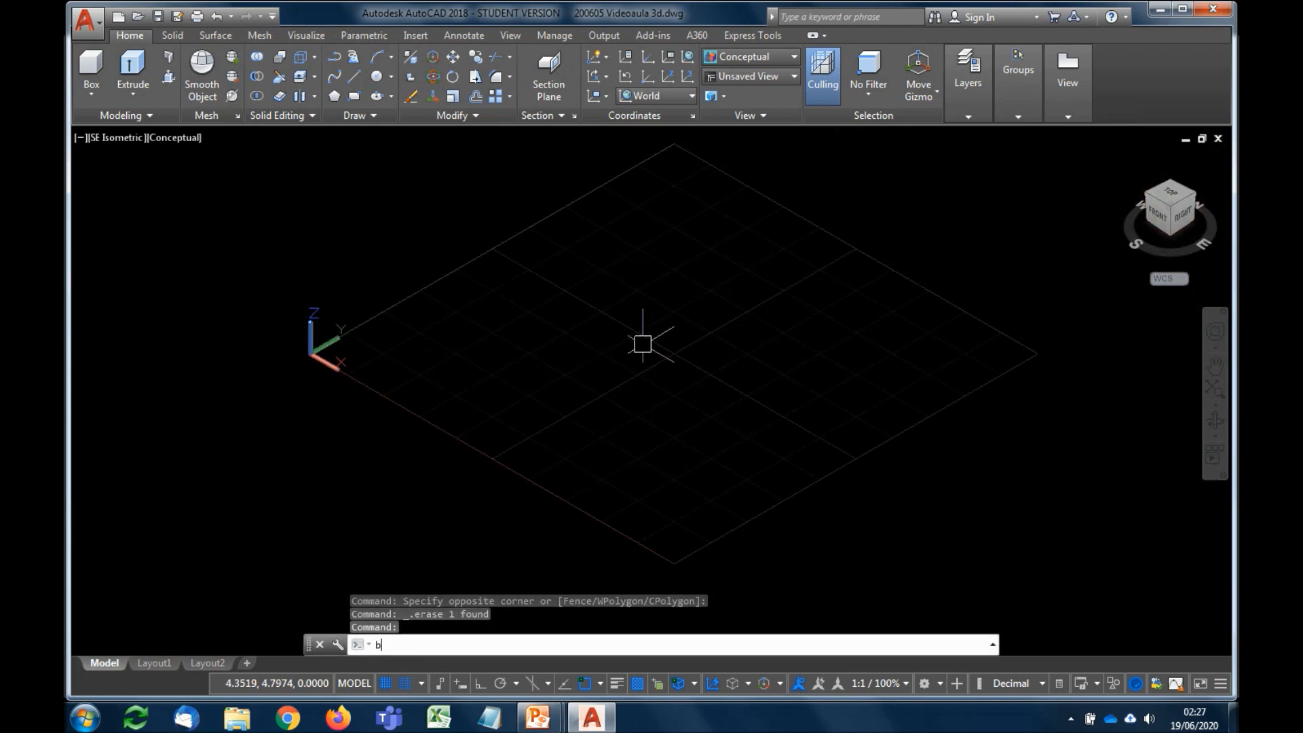
pyautogui.press('Return')
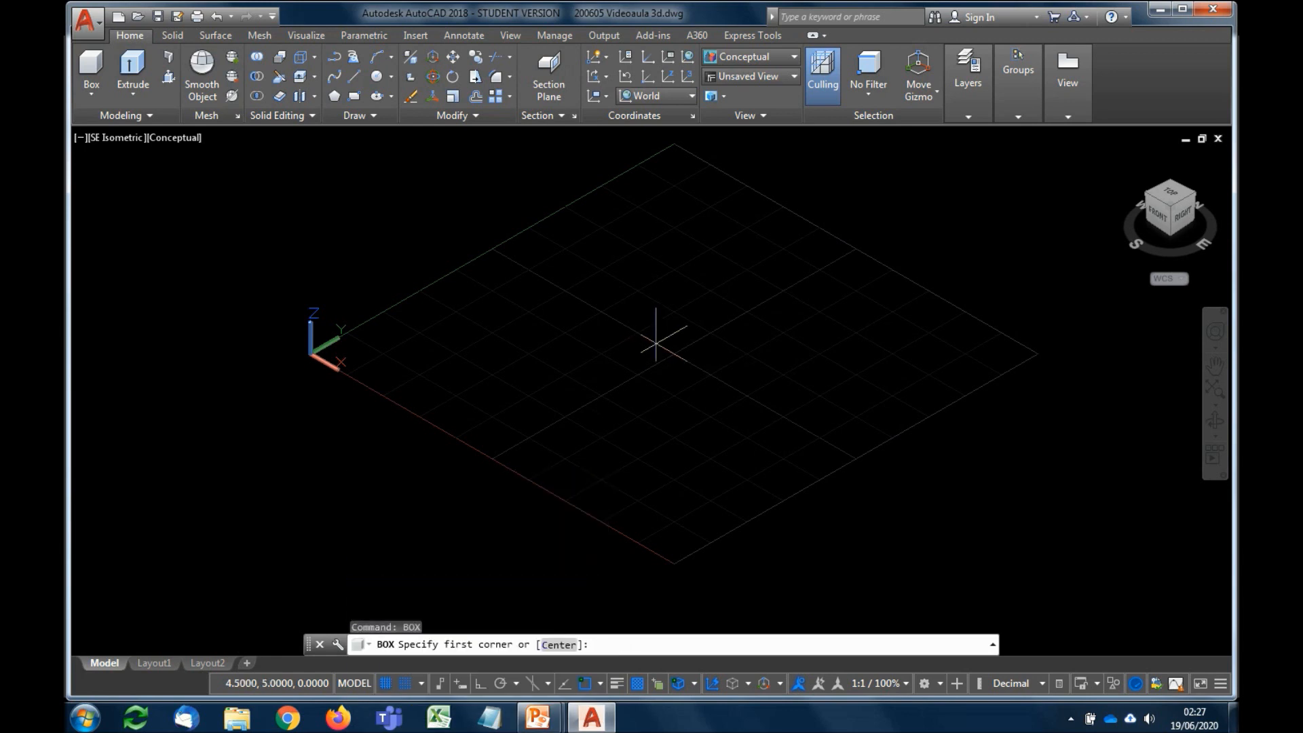
pyautogui.click(601, 353)
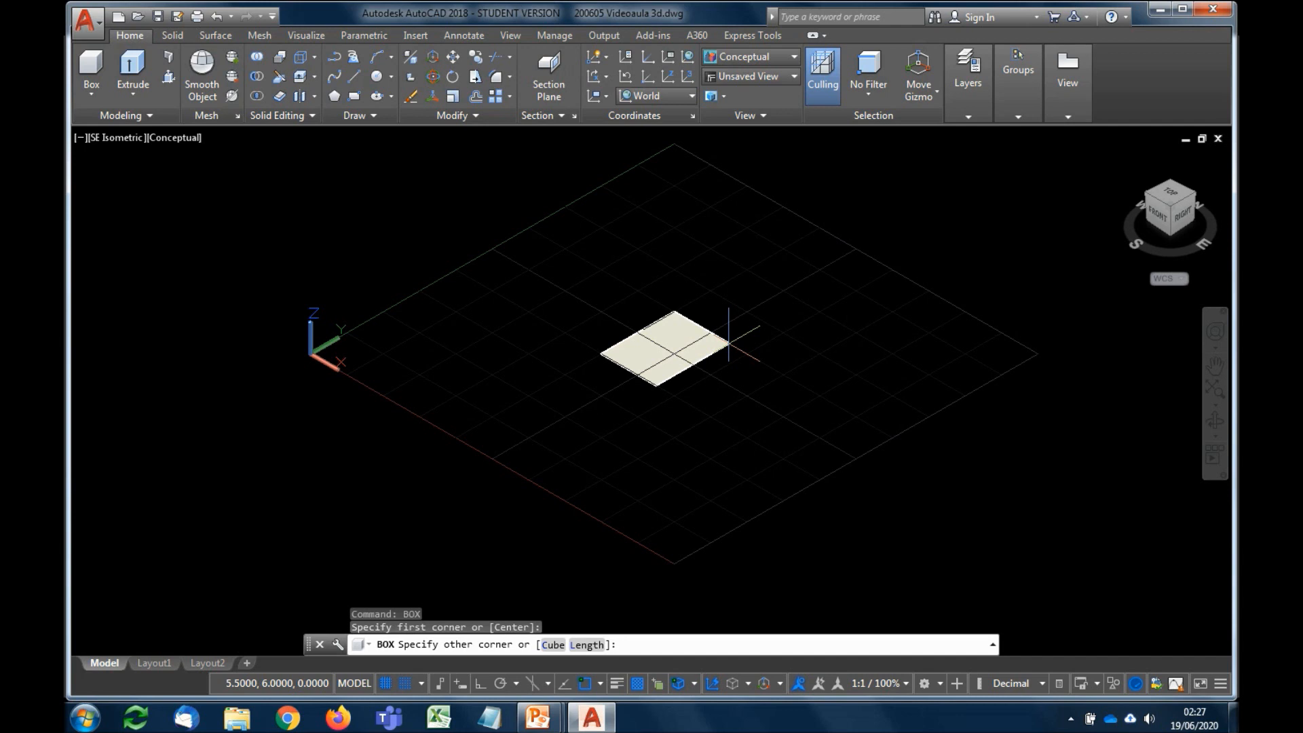
pyautogui.write('@3,3,3')
pyautogui.press('Return')
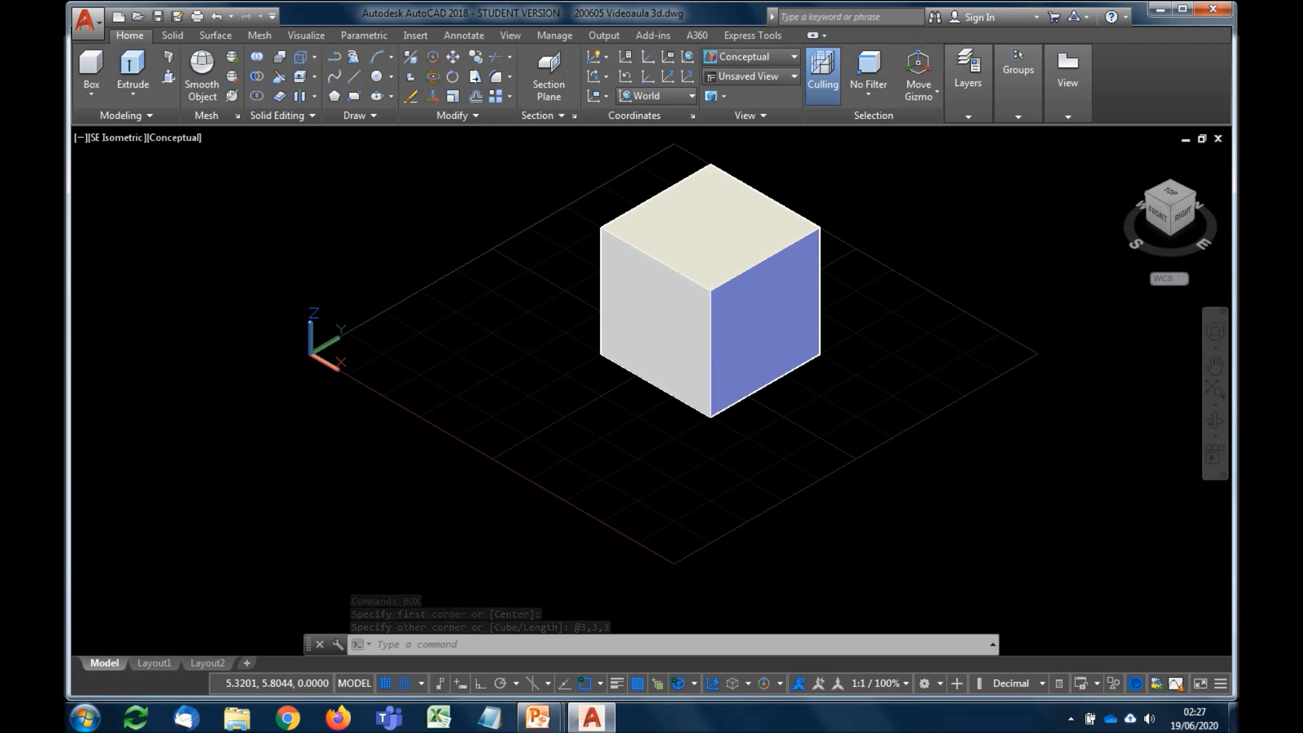
pyautogui.moveTo(715, 342)
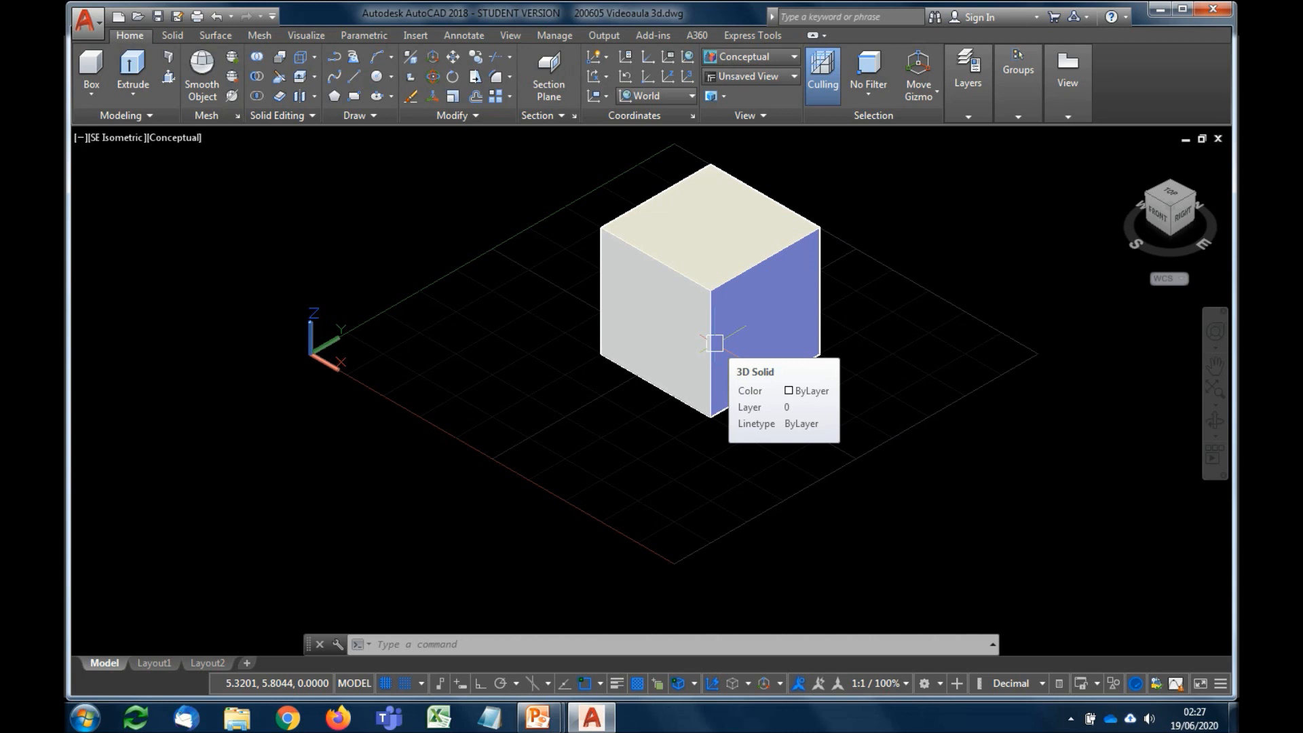
pyautogui.click(715, 343)
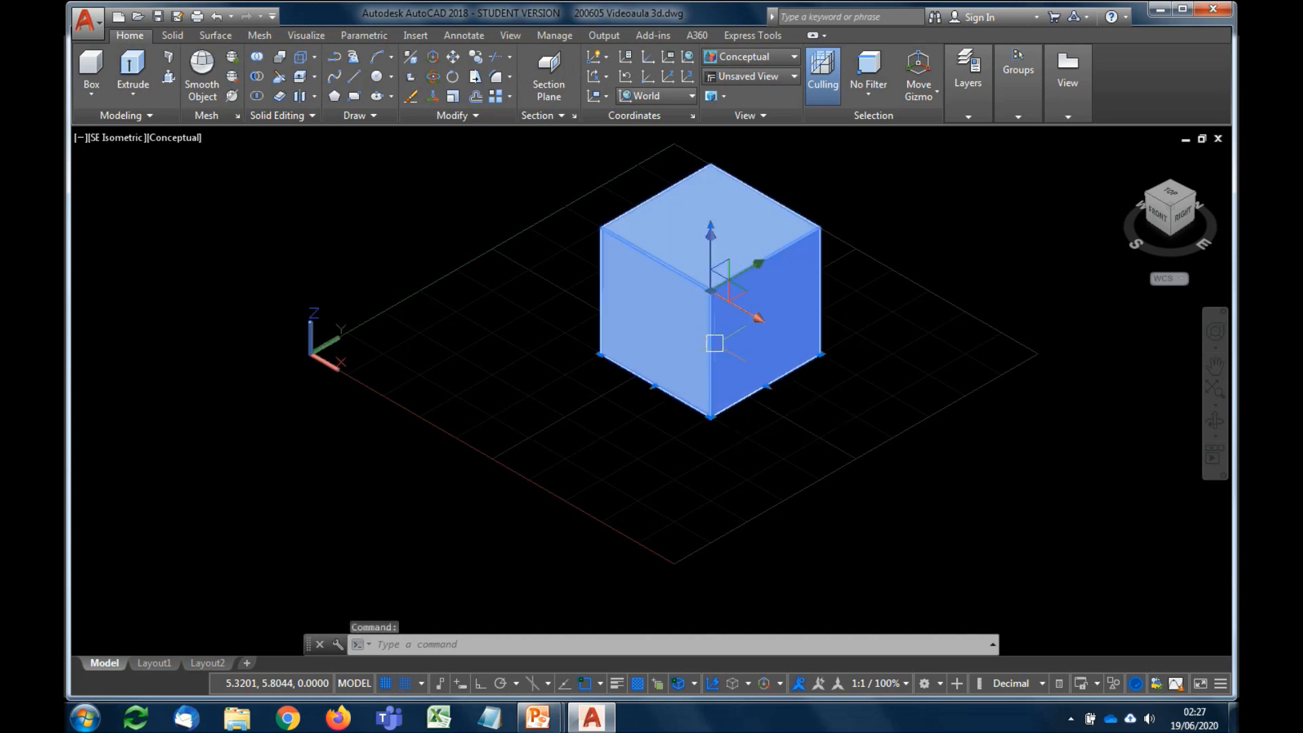
pyautogui.press('Delete')
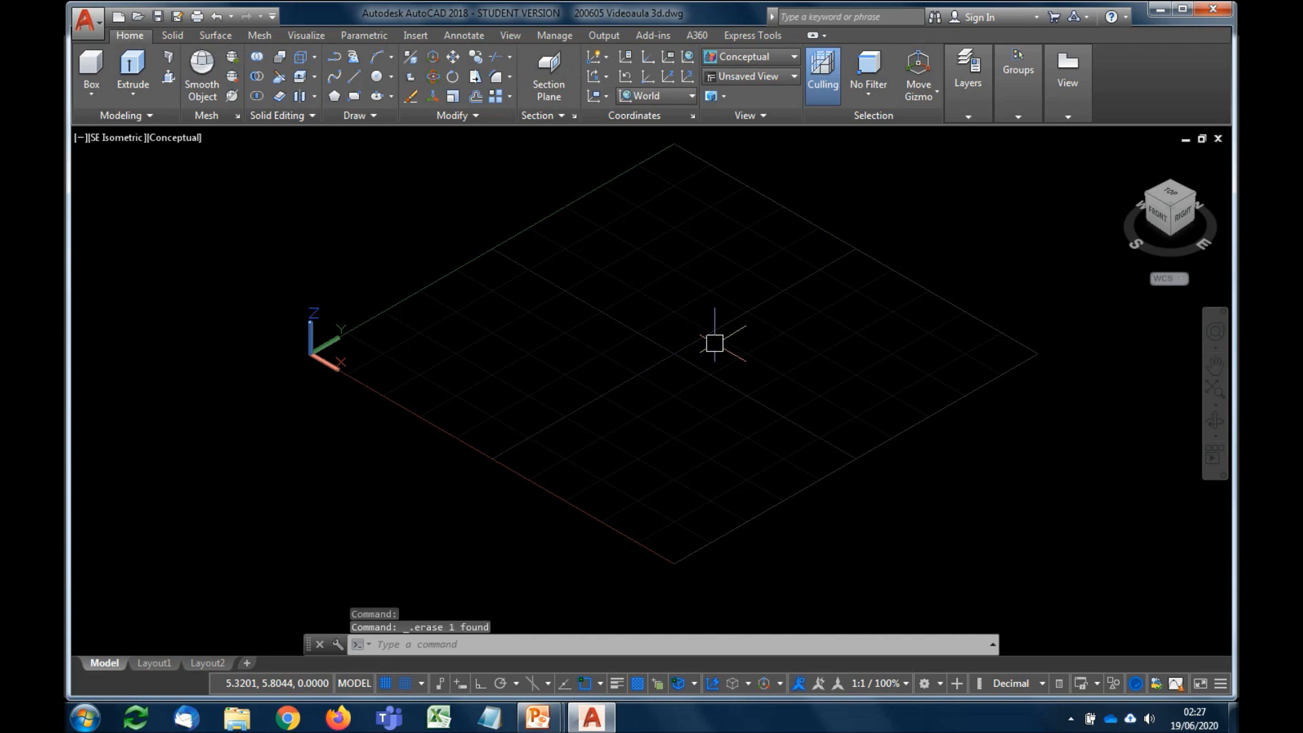
# - Draw a box from base corner 4,4 to opposite corner 6,6 with a height of 2, and erase it
pyautogui.write('bo')
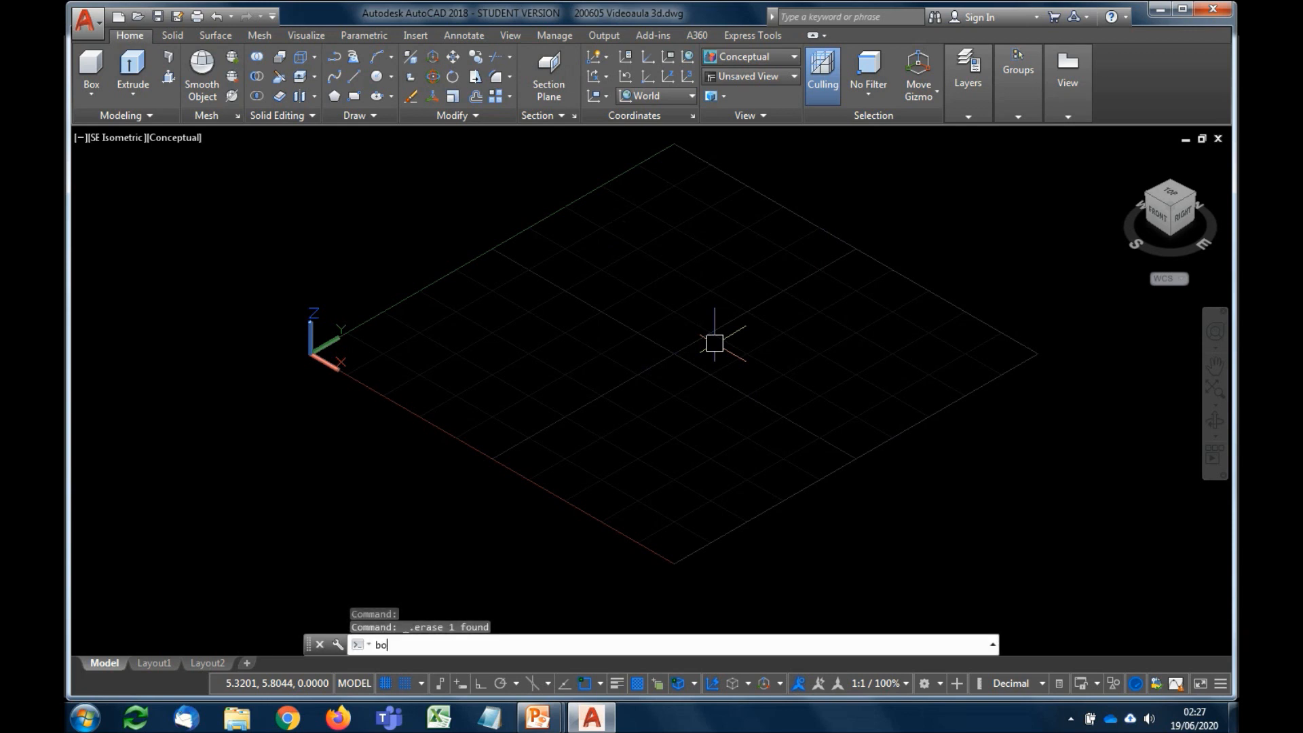
pyautogui.write('x')
pyautogui.press('Return')
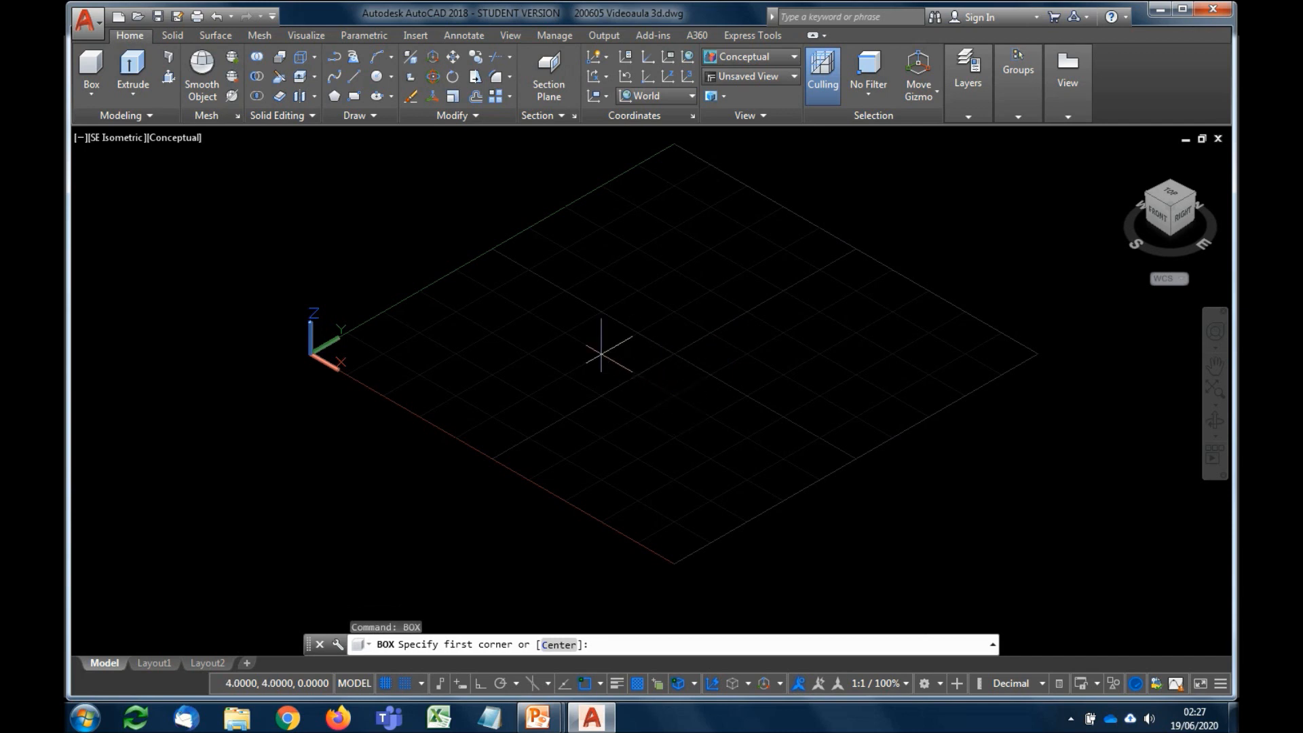
pyautogui.click(602, 353)
pyautogui.click(748, 351)
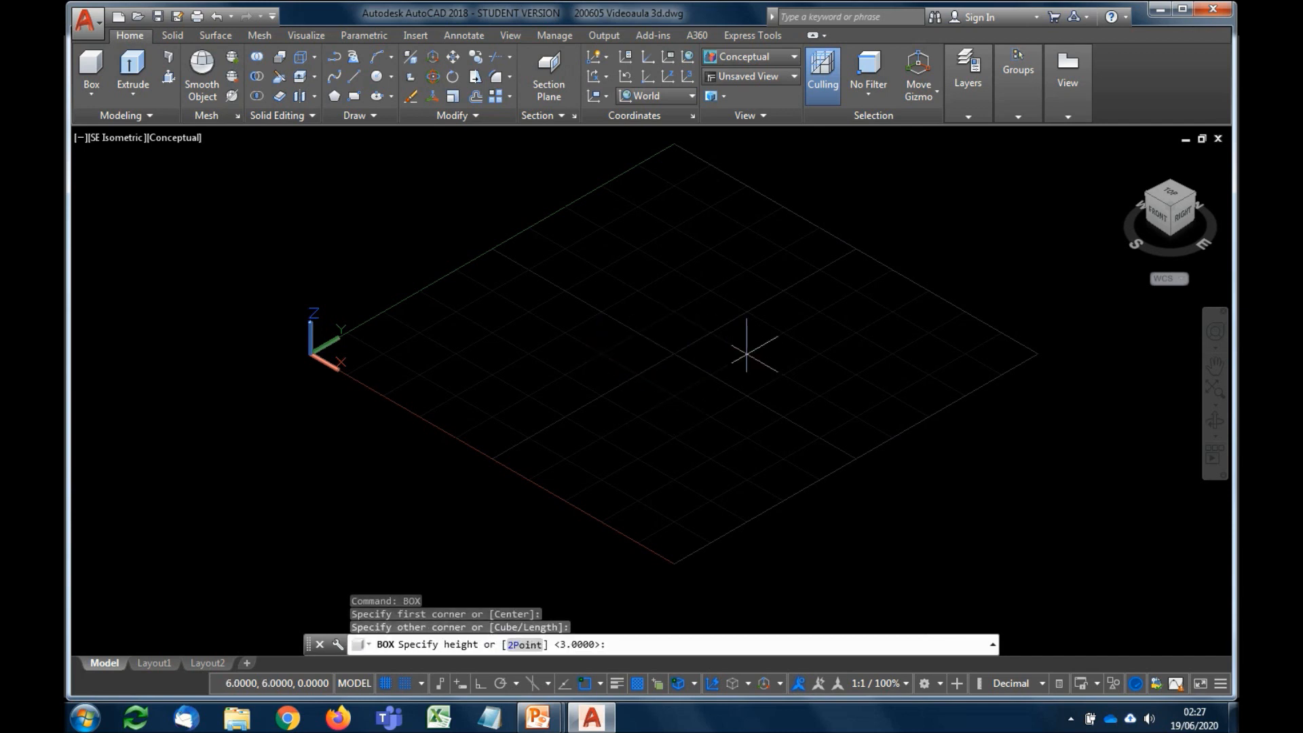
pyautogui.write('2')
pyautogui.press('Return')
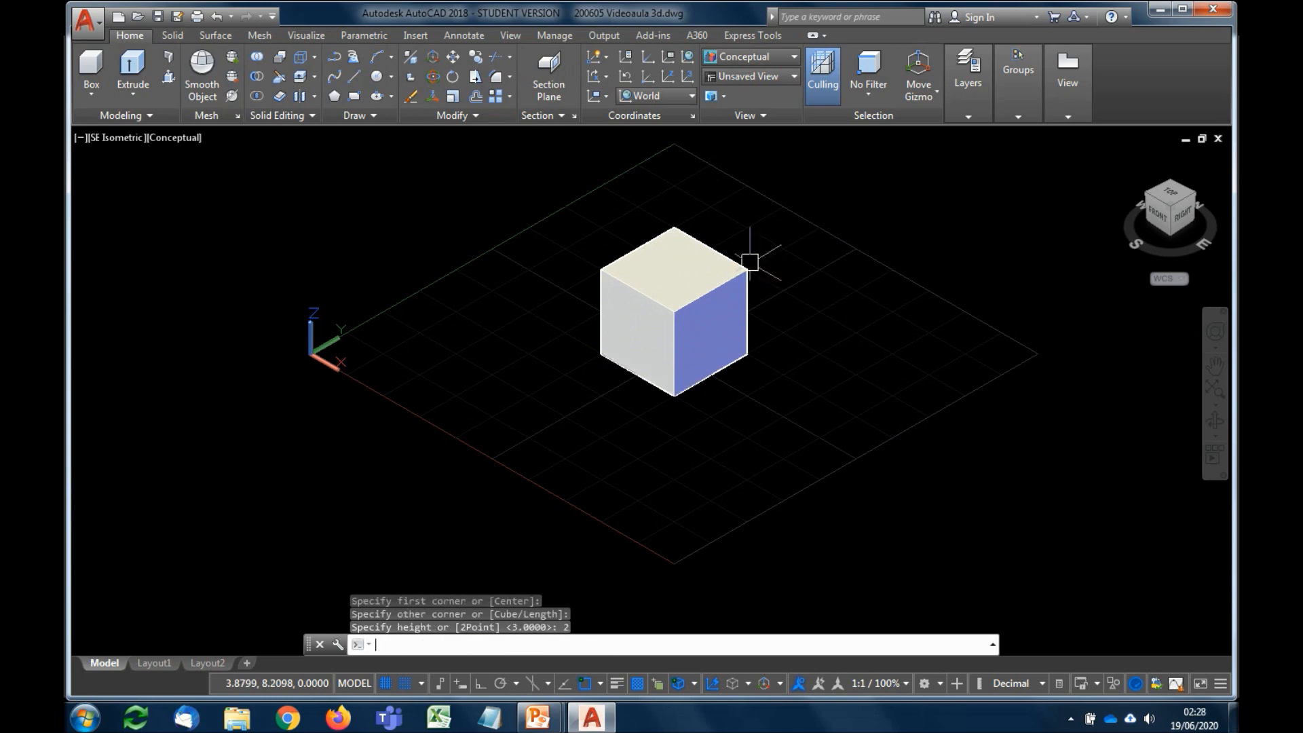
pyautogui.click(698, 354)
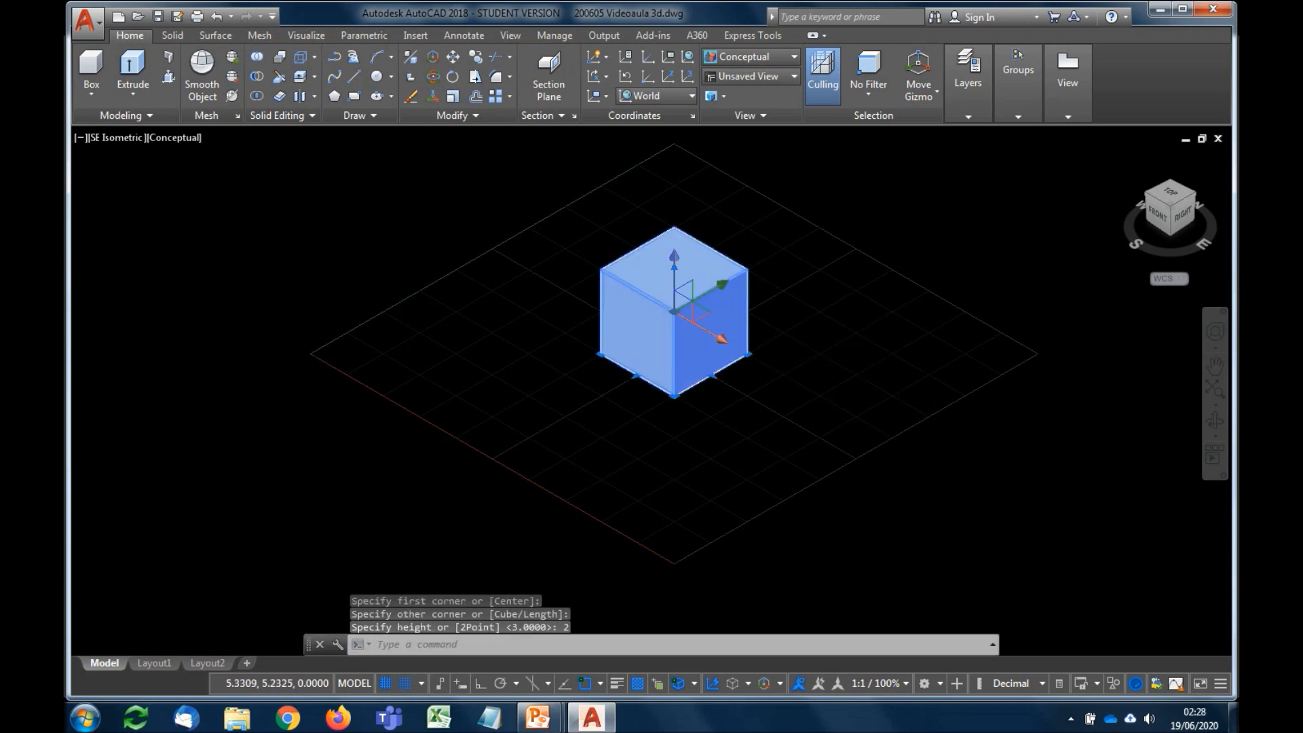
pyautogui.press('Delete')
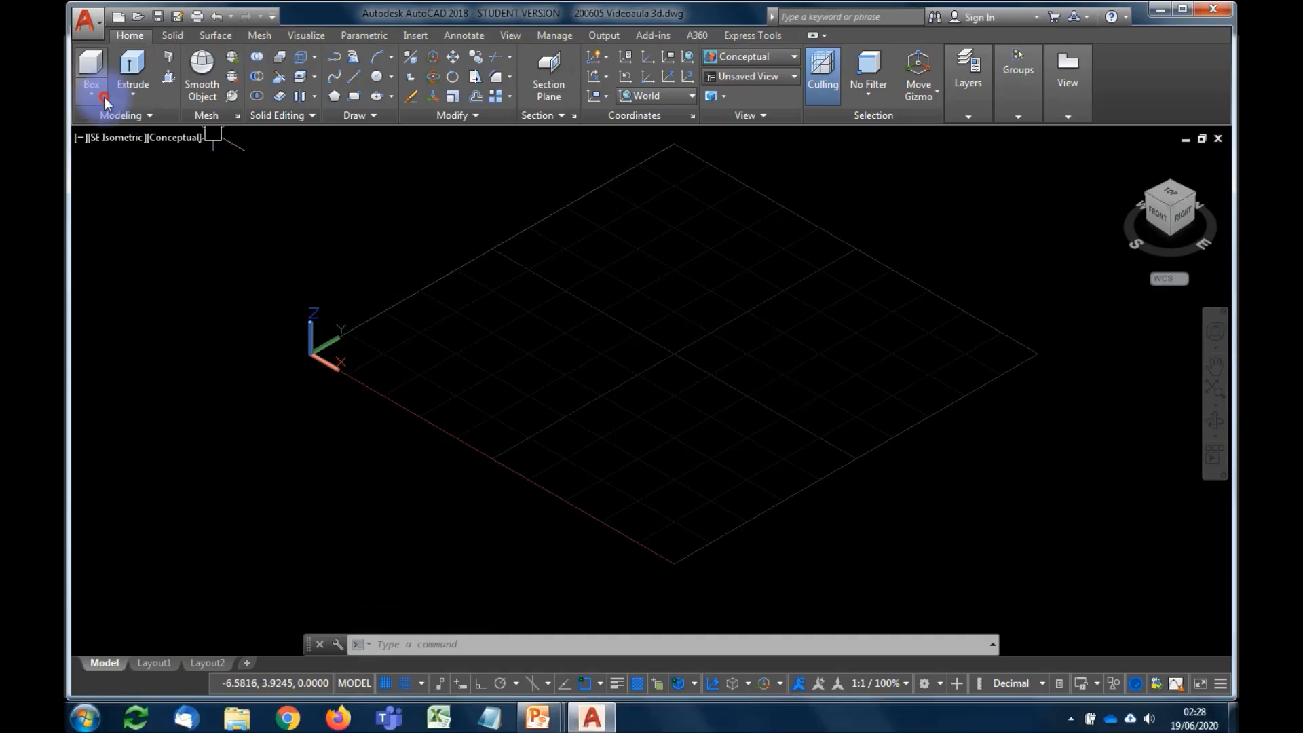
# - Draw a cylinder centred at 5,5 on the grid with a base radius of 2 and a height of 10
pyautogui.click(105, 97)
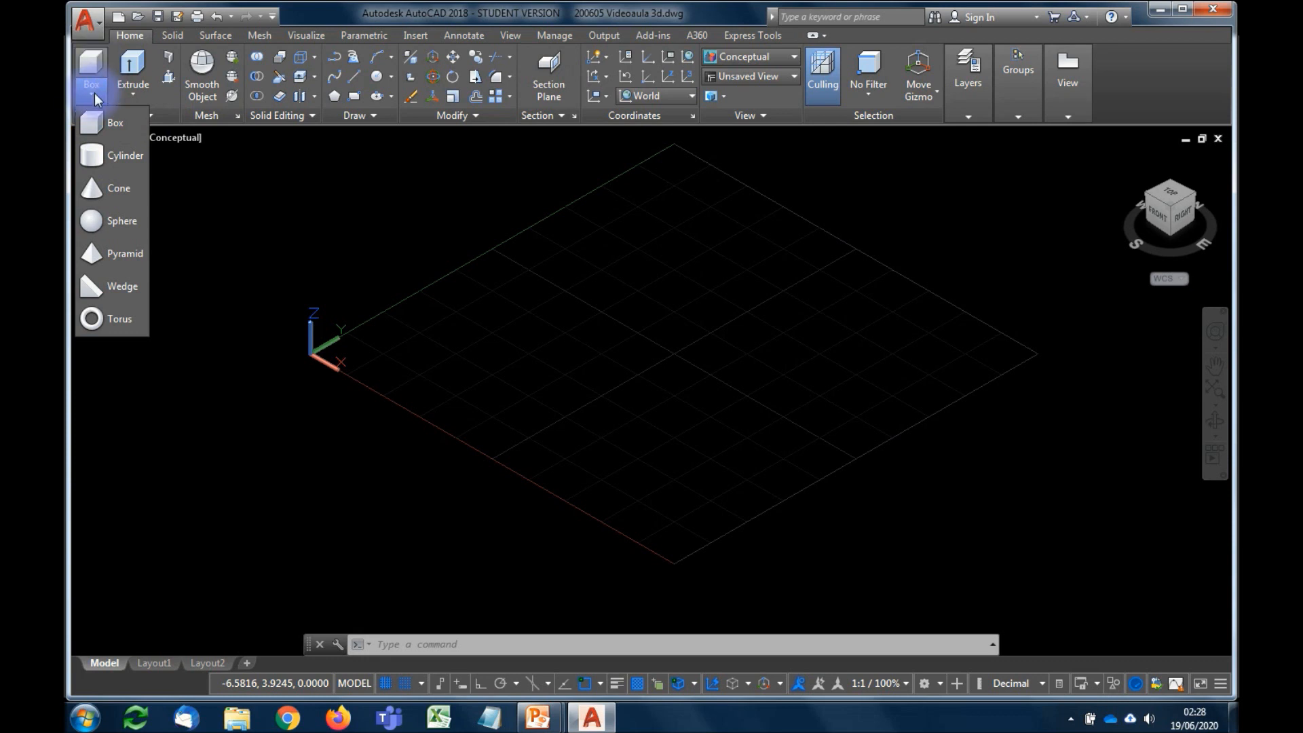
pyautogui.click(126, 156)
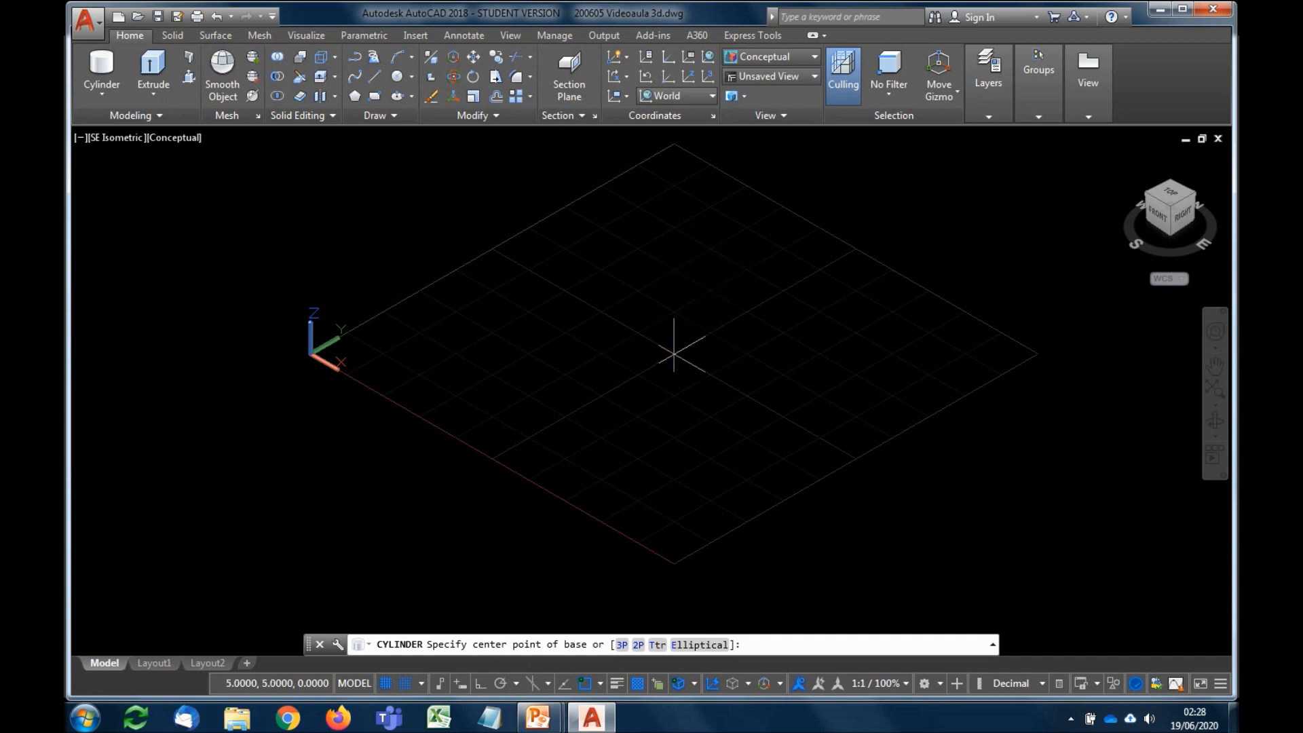
pyautogui.click(674, 353)
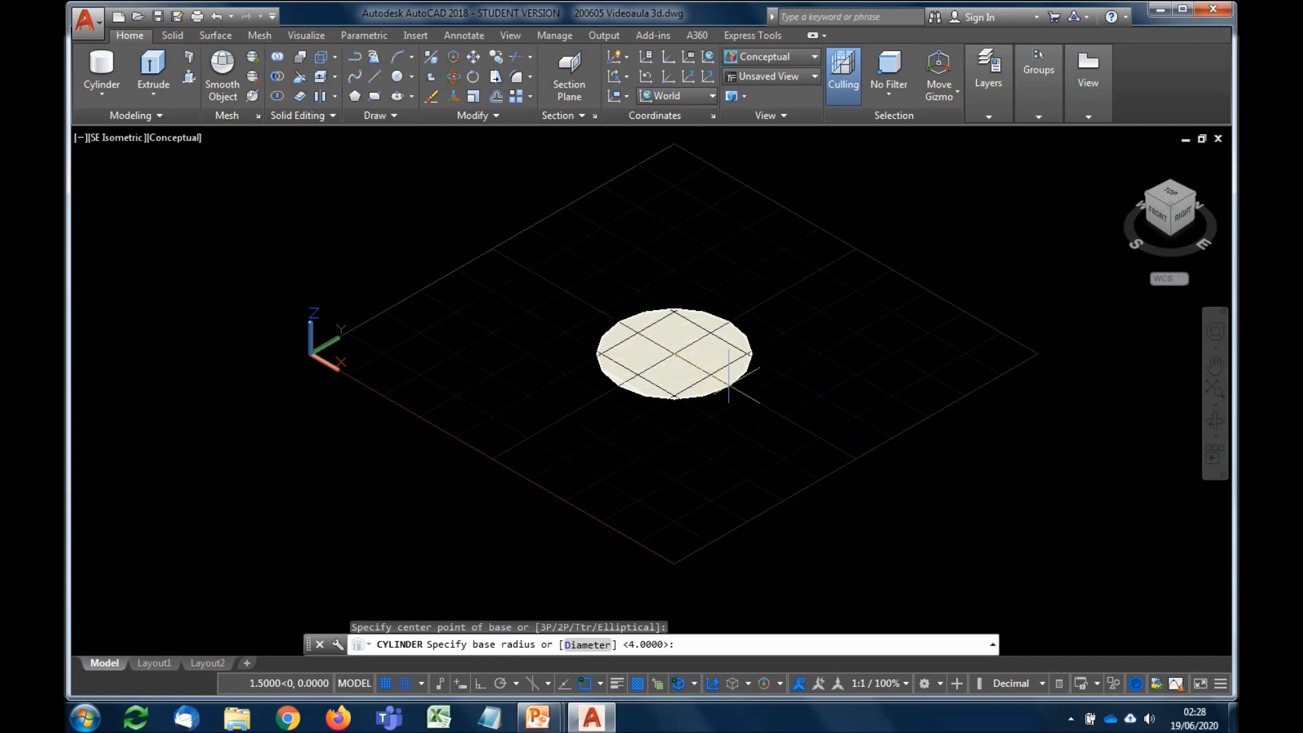
pyautogui.write('2')
pyautogui.press('Return')
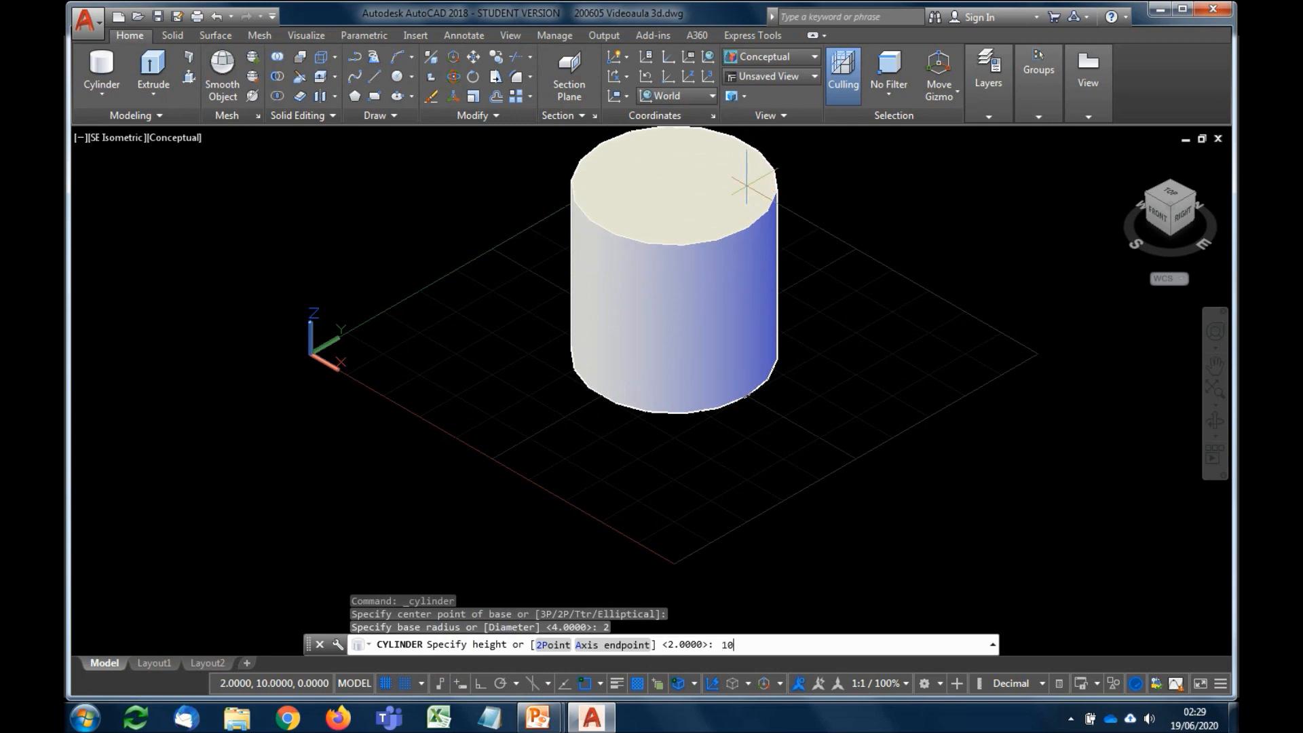
pyautogui.press('Return')
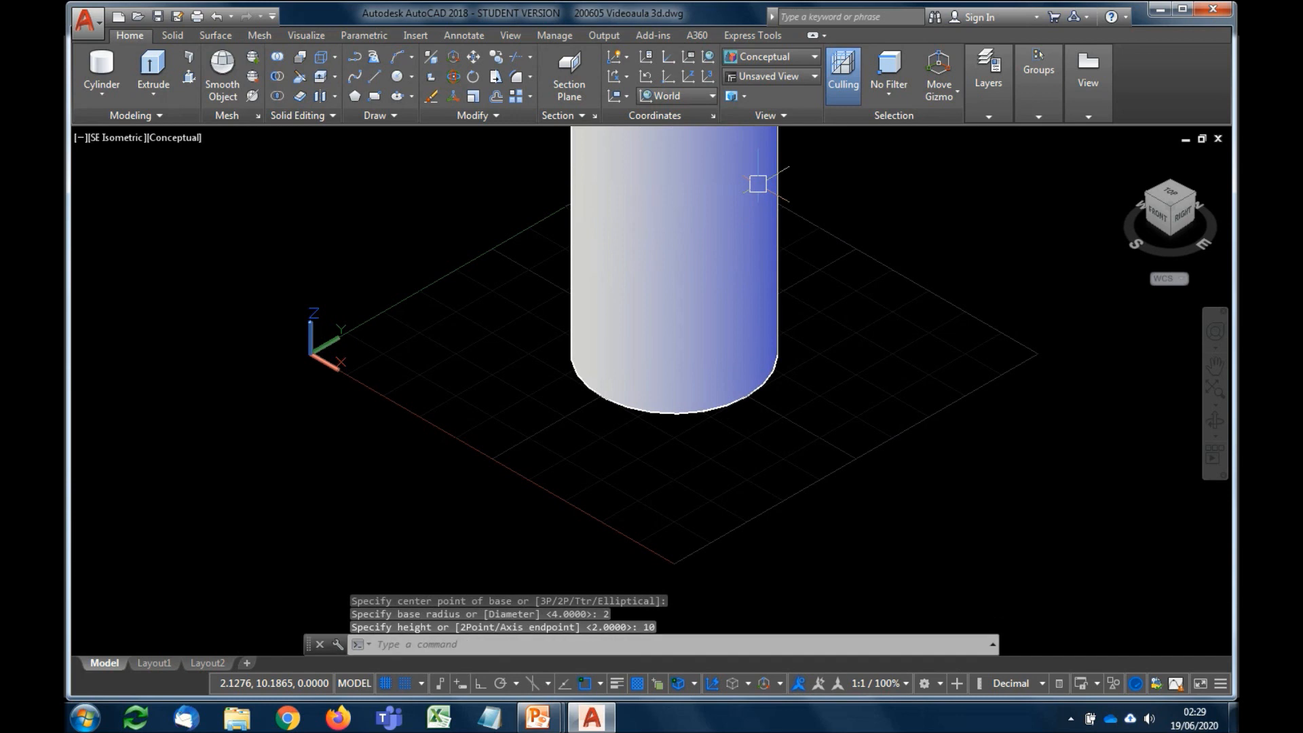
# - Erase the cylinder from the grid
pyautogui.scroll(-10, 758, 185)
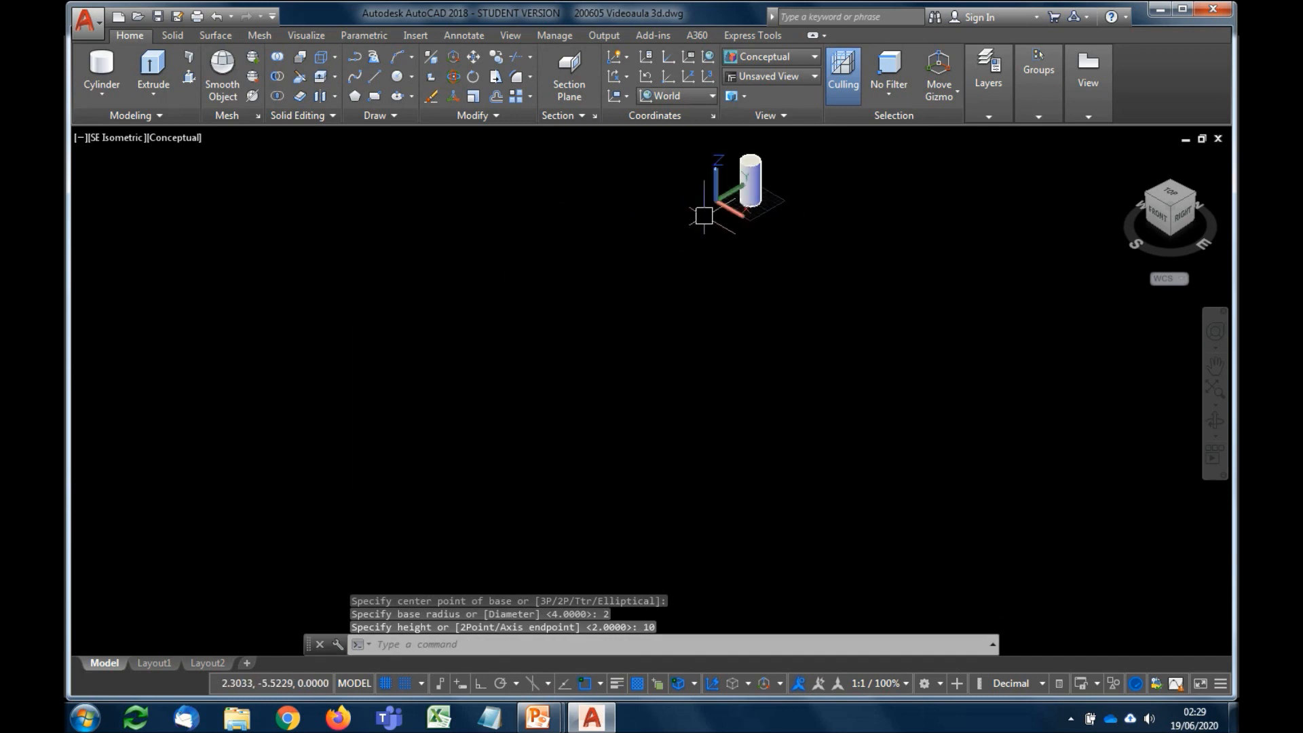
pyautogui.scroll(8, 766, 146)
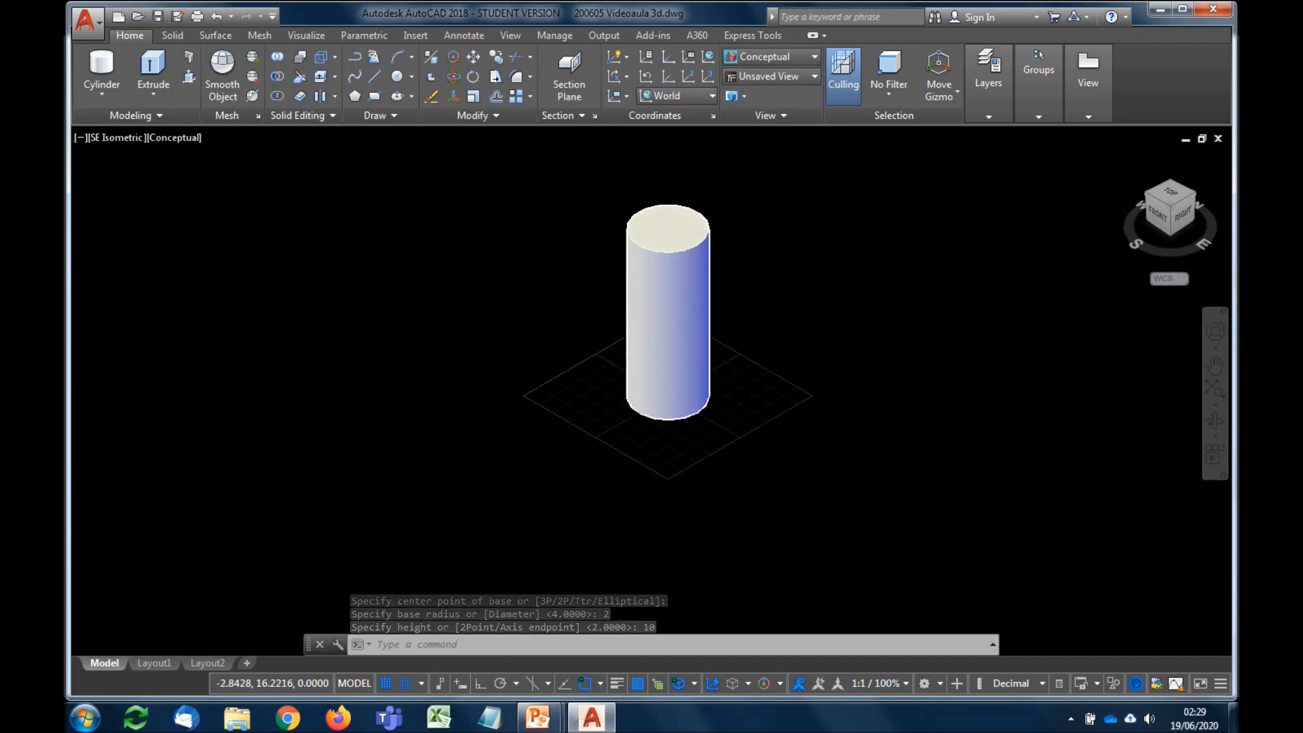
pyautogui.click(696, 258)
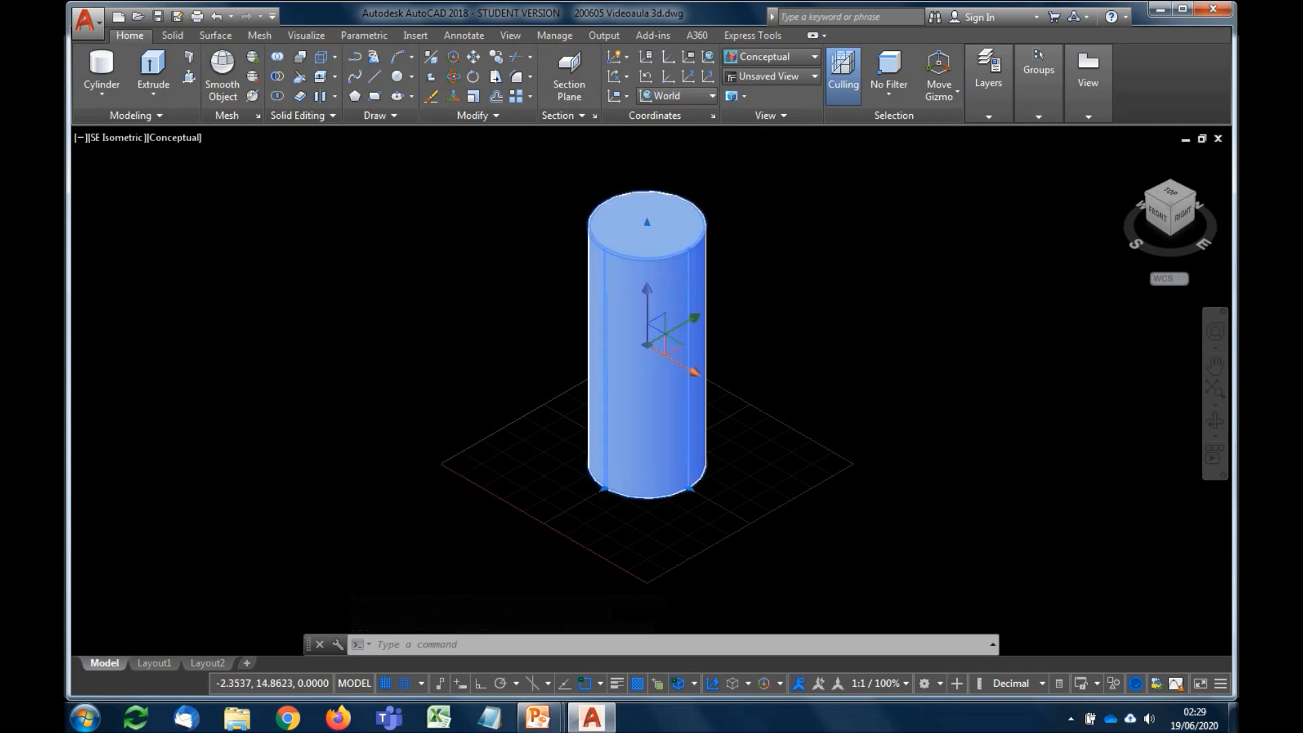
pyautogui.press('Delete')
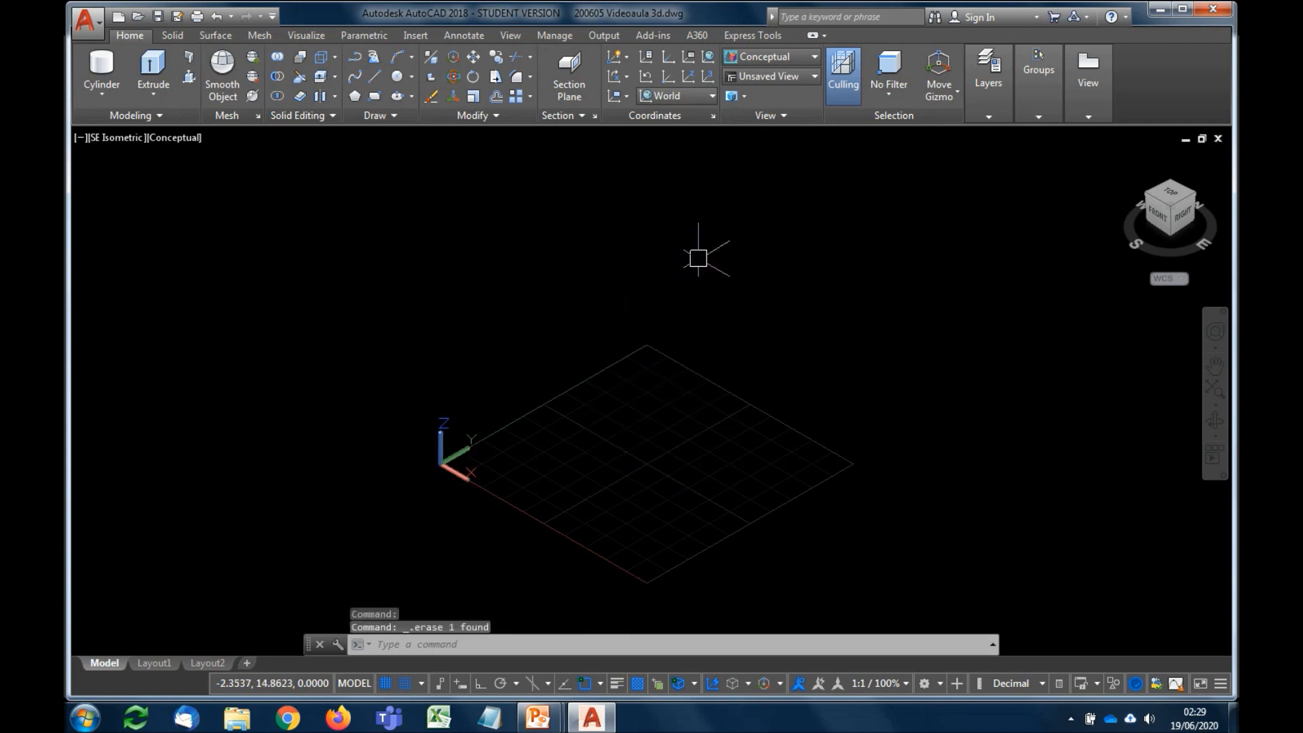
# - Start a cone with its base centred at 5,5 and a base radius of 5
pyautogui.click(114, 96)
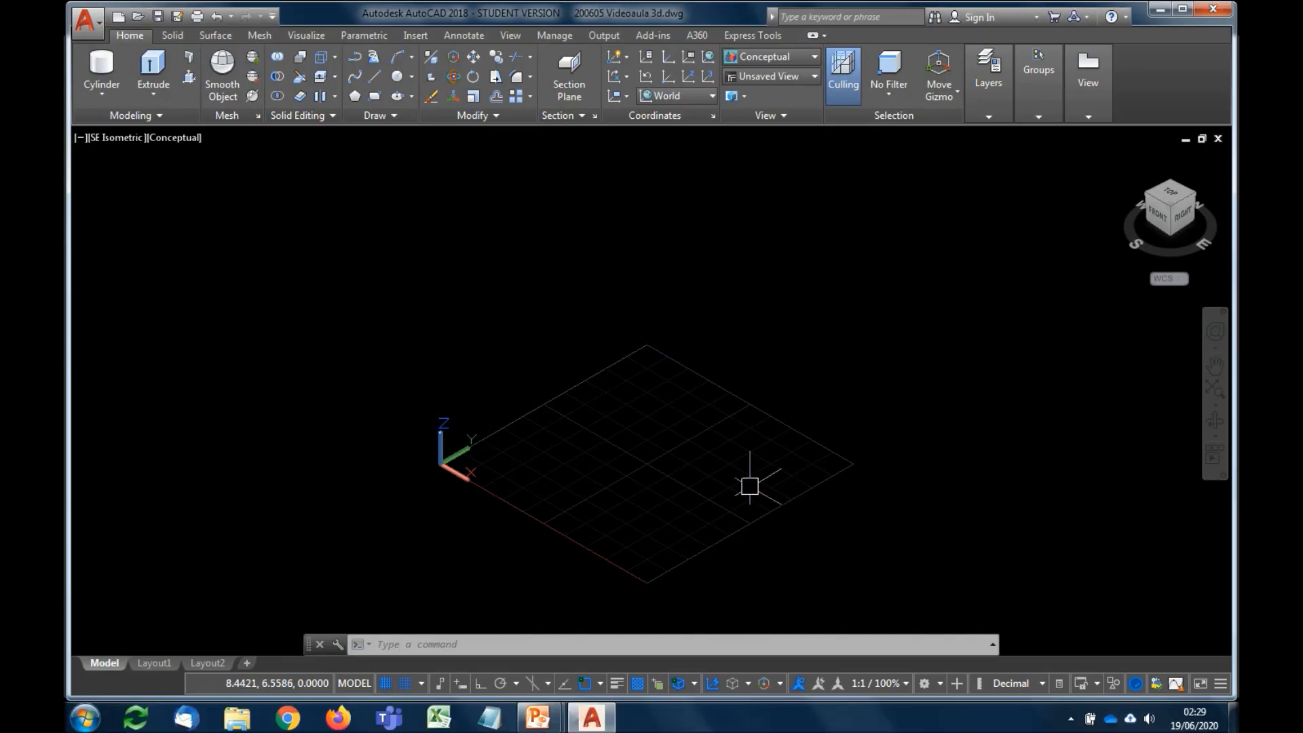
pyautogui.click(112, 87)
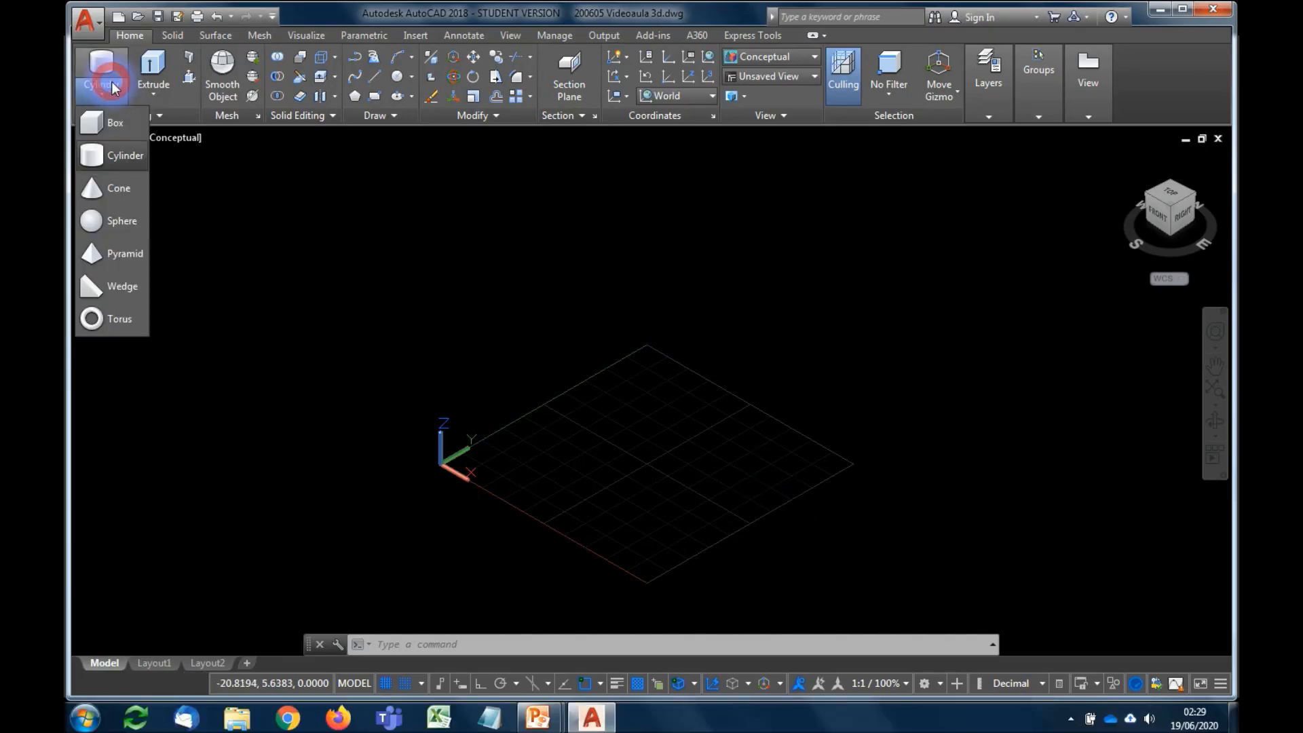
pyautogui.click(123, 194)
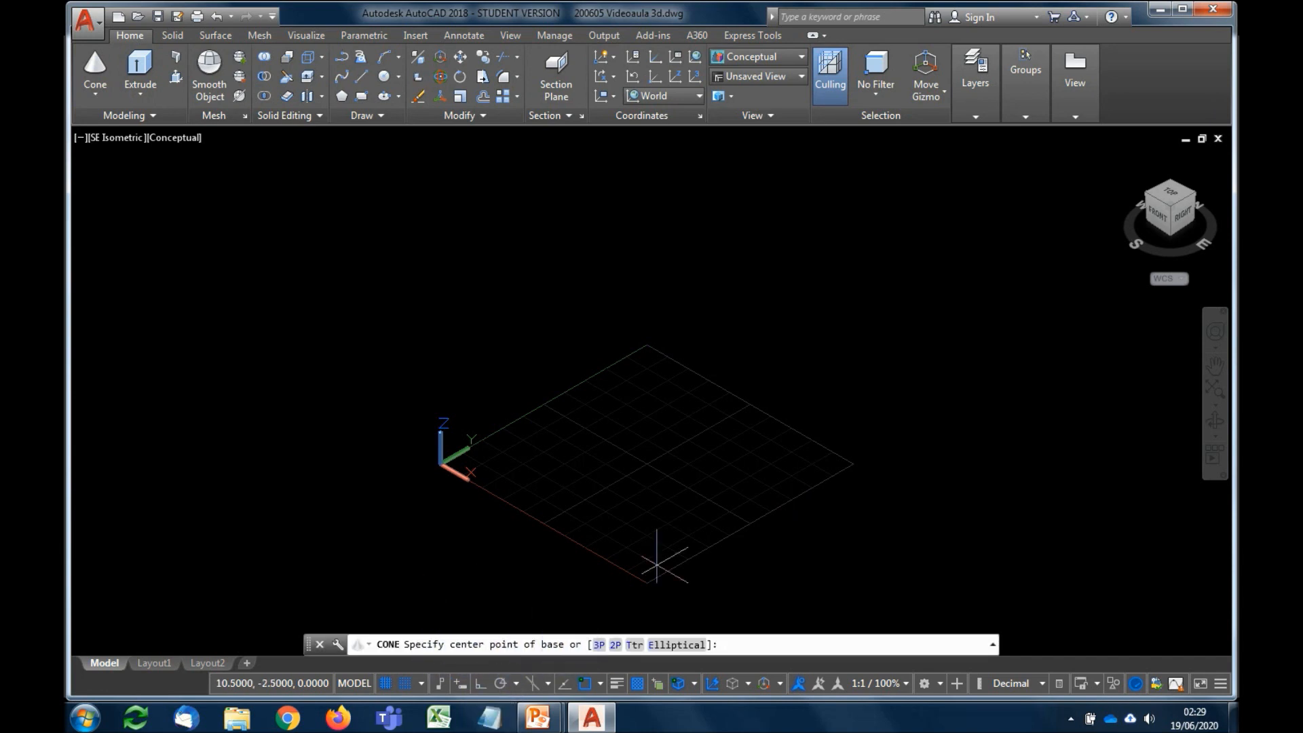
pyautogui.scroll(1, 675, 521)
pyautogui.scroll(1, 647, 487)
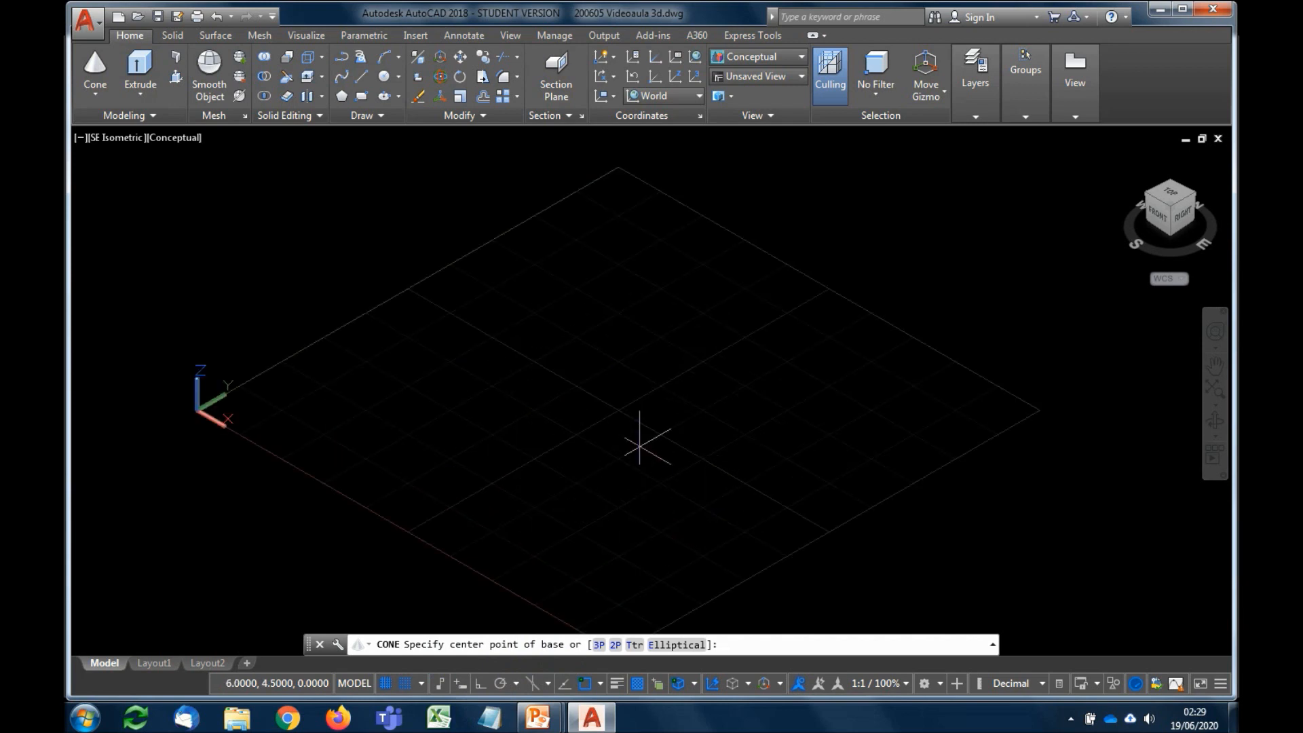
pyautogui.click(618, 410)
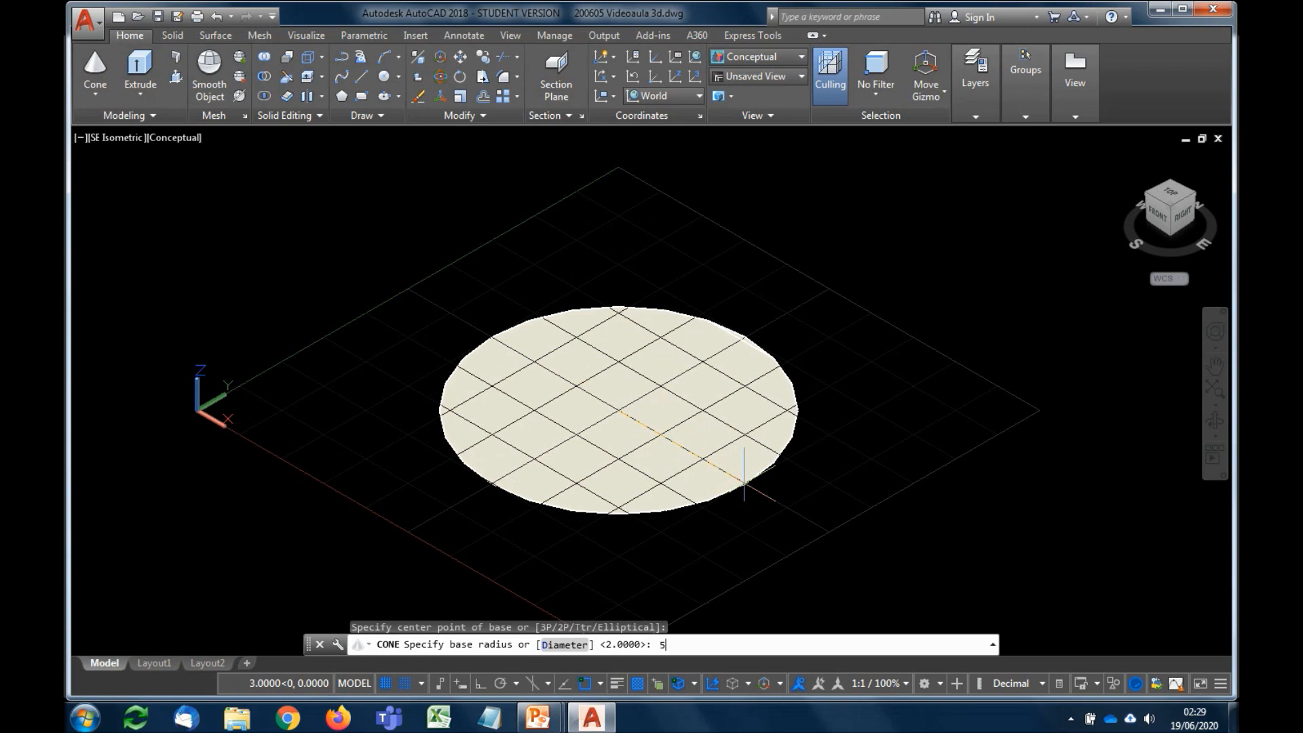
pyautogui.press('Return')
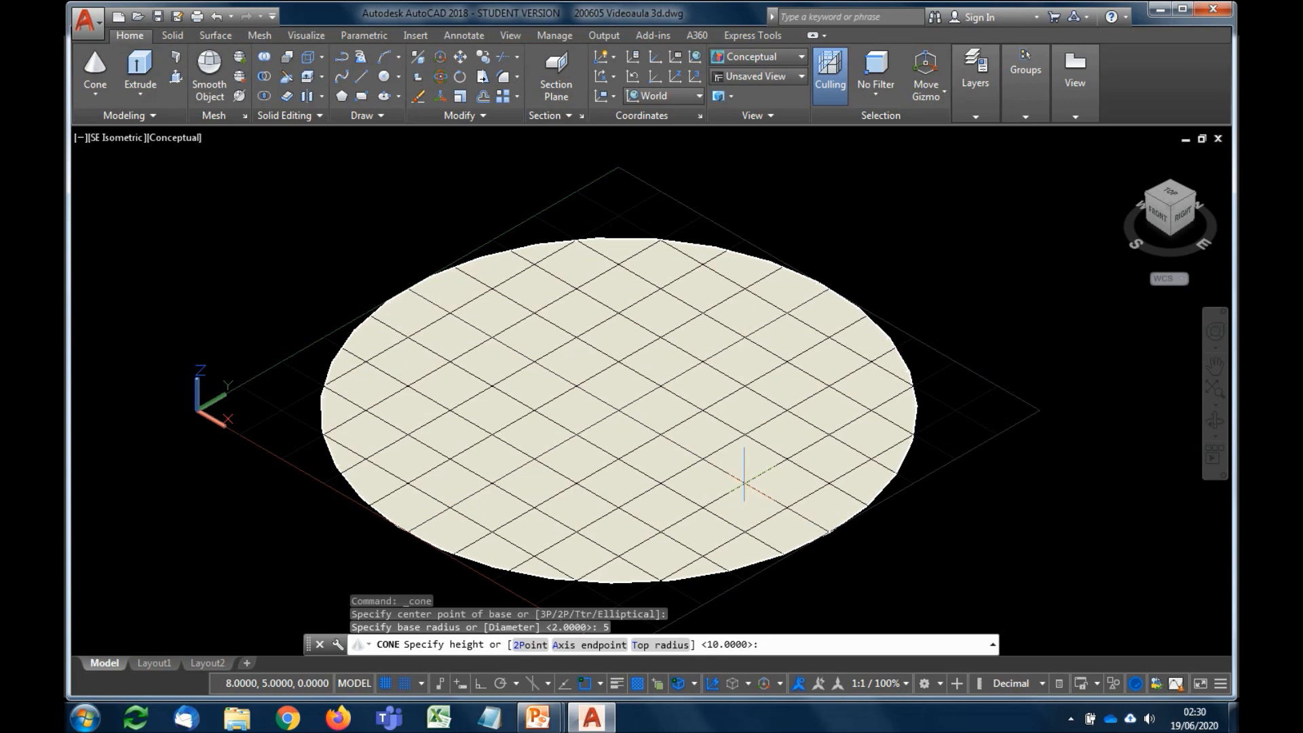
# - Finish the cone as a truncated cone with a top radius of 3 and a height of 12
pyautogui.scroll(-2, 744, 482)
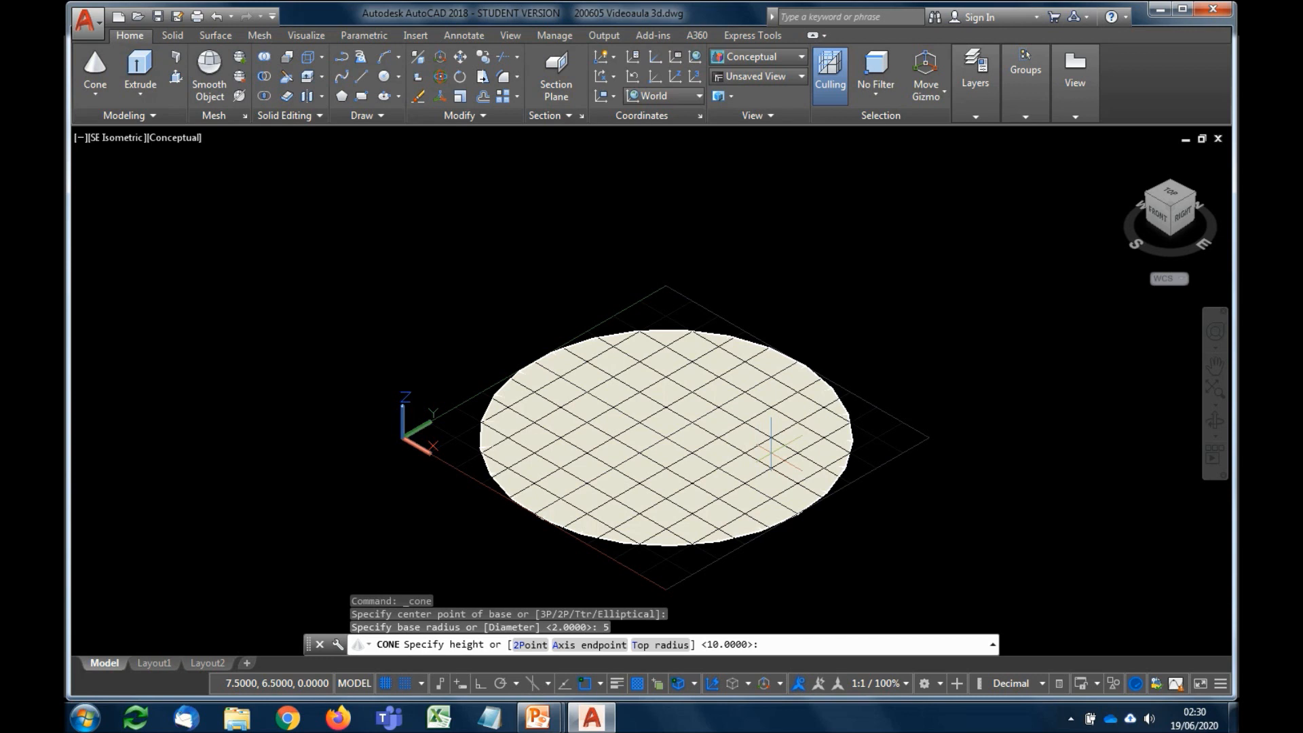
pyautogui.scroll(-4, 771, 178)
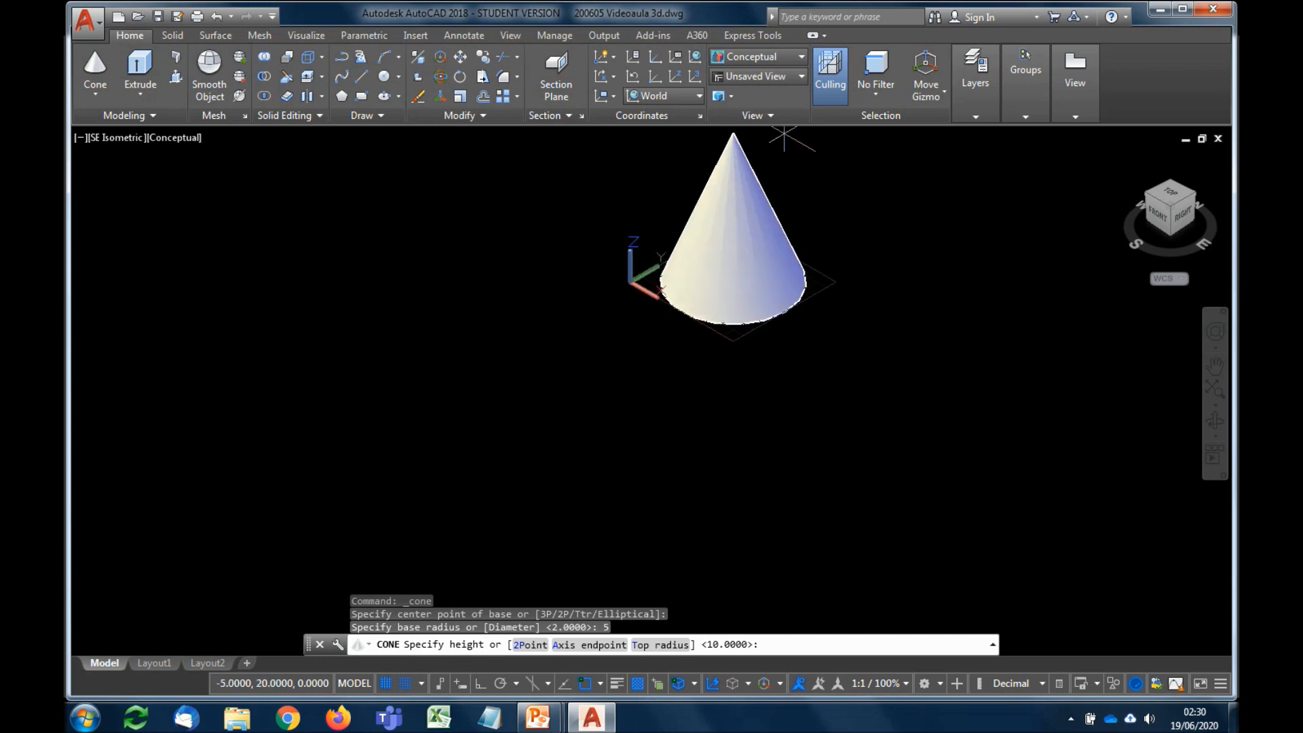
pyautogui.click(1215, 368)
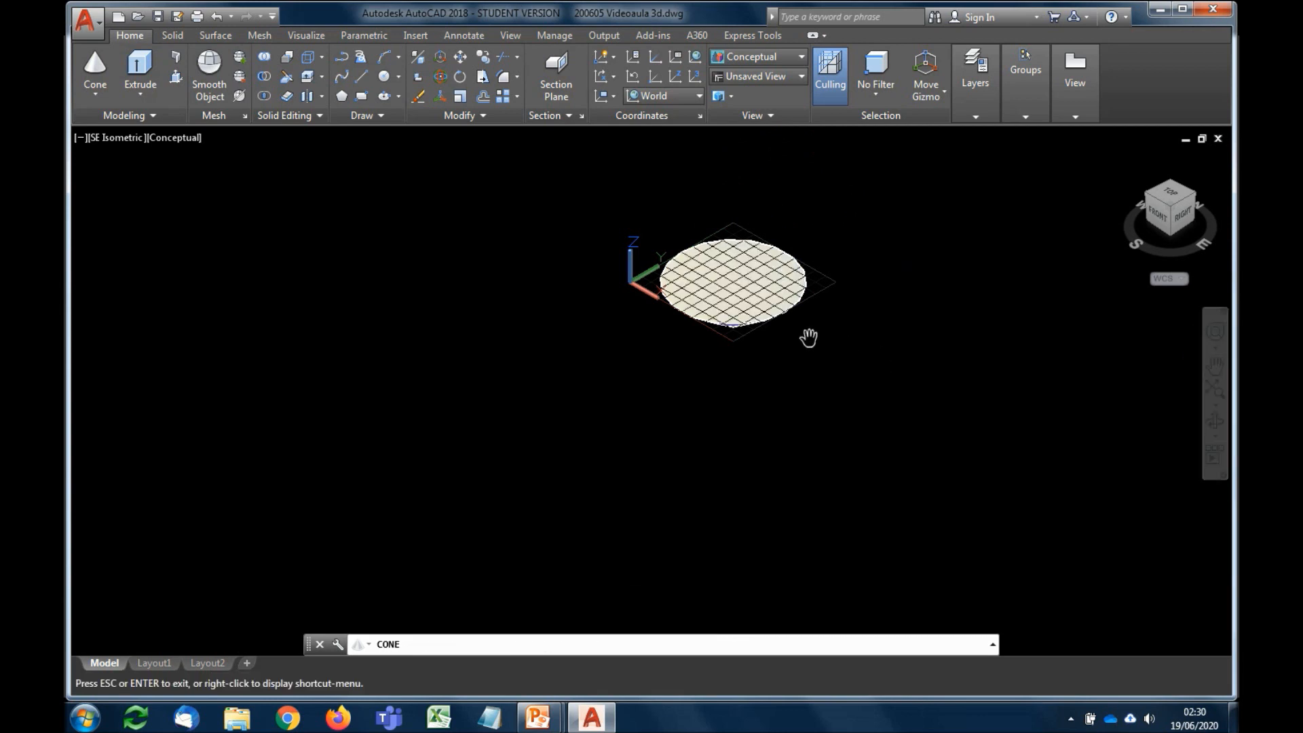
pyautogui.moveTo(795, 309); pyautogui.dragTo(698, 480)
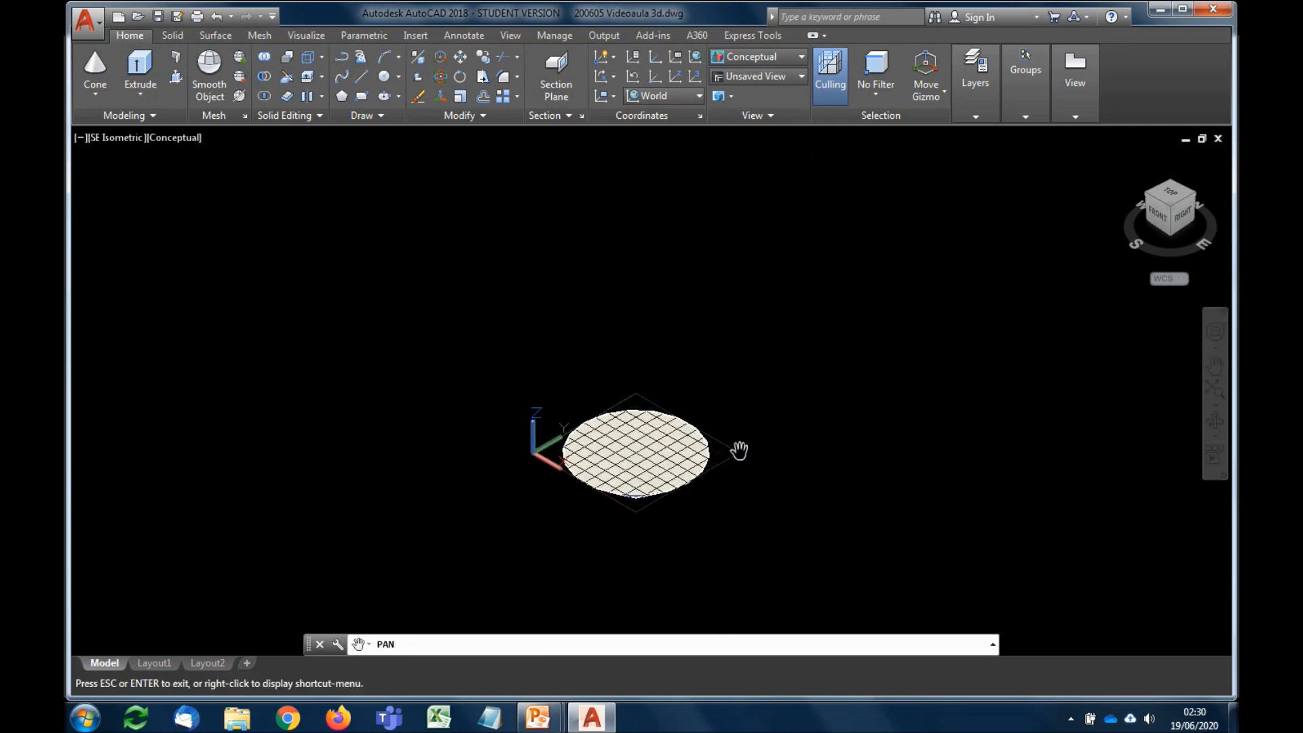
pyautogui.rightClick(782, 410)
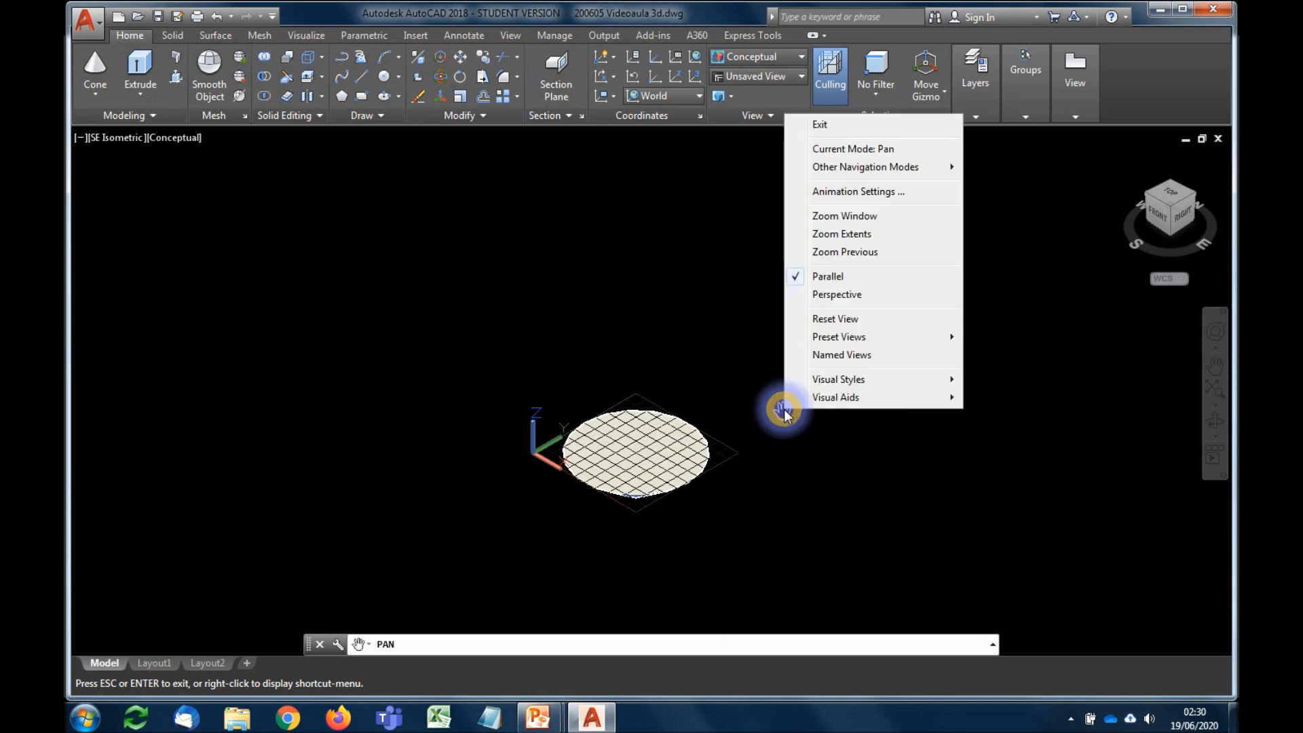
pyautogui.click(842, 122)
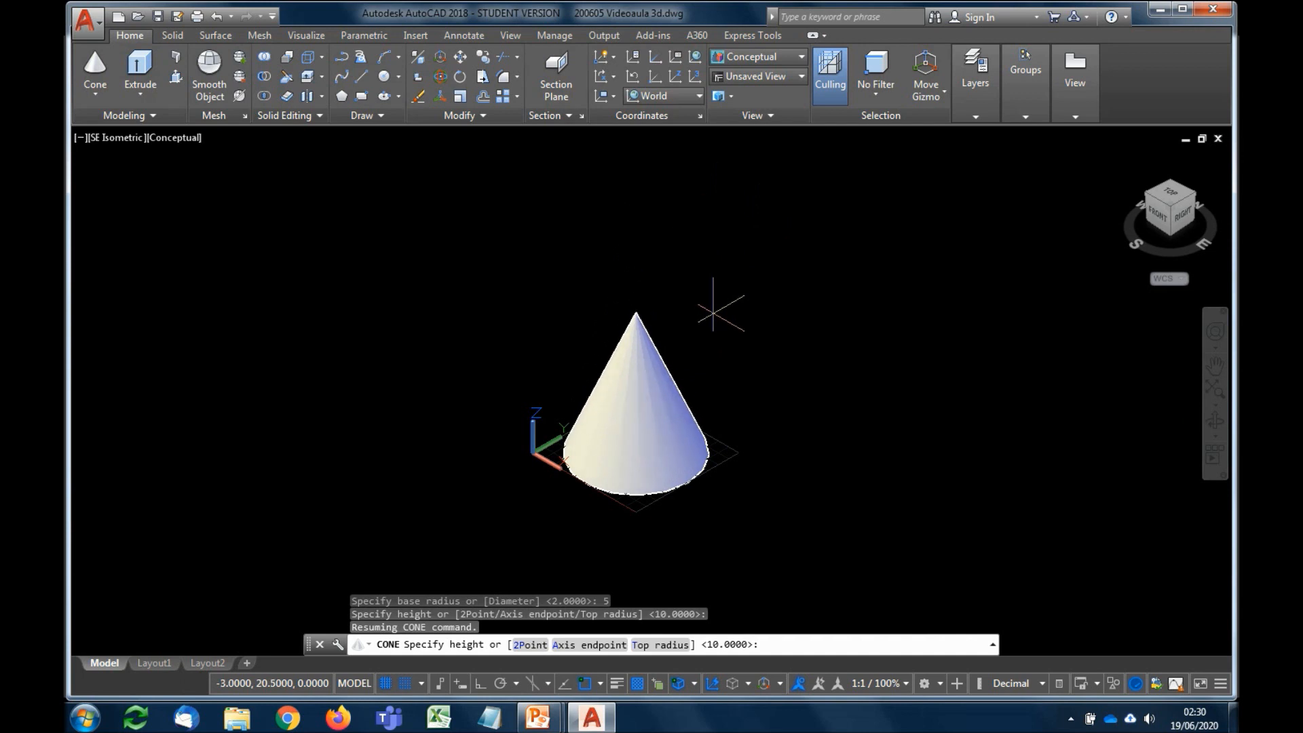
pyautogui.scroll(2, 691, 407)
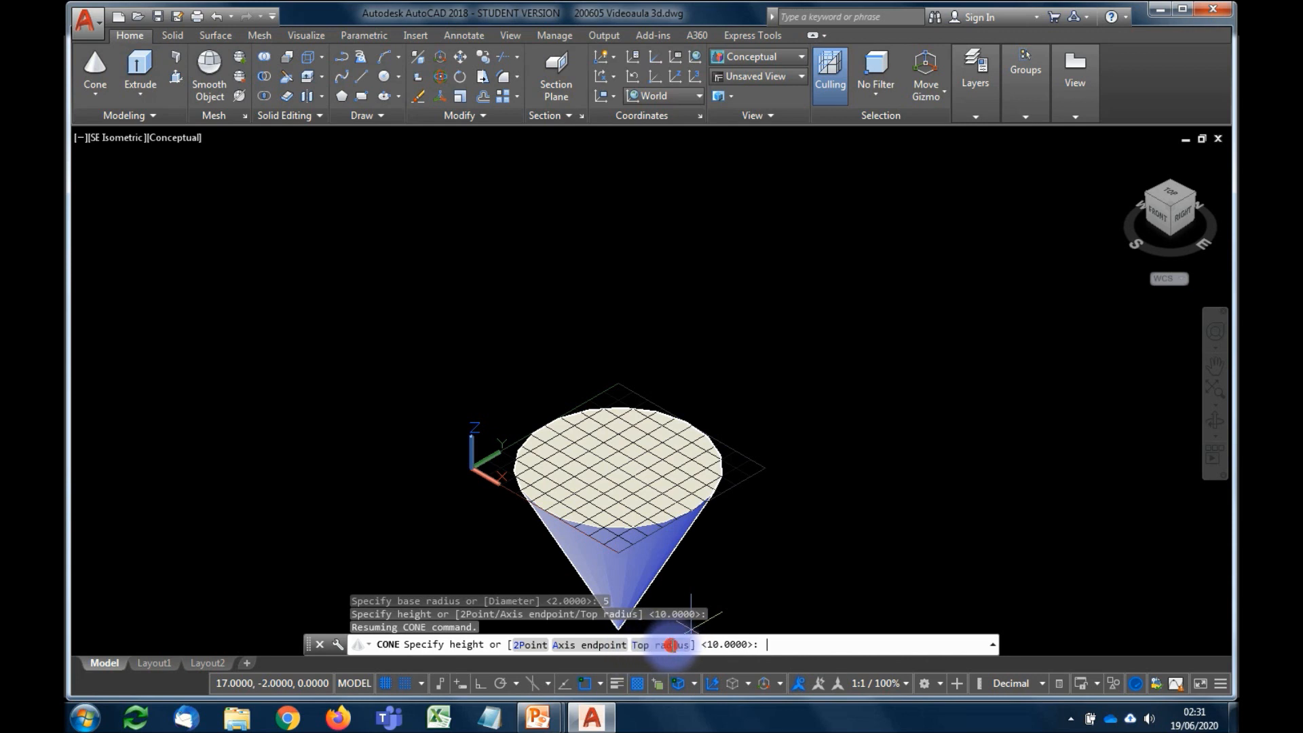
pyautogui.click(673, 645)
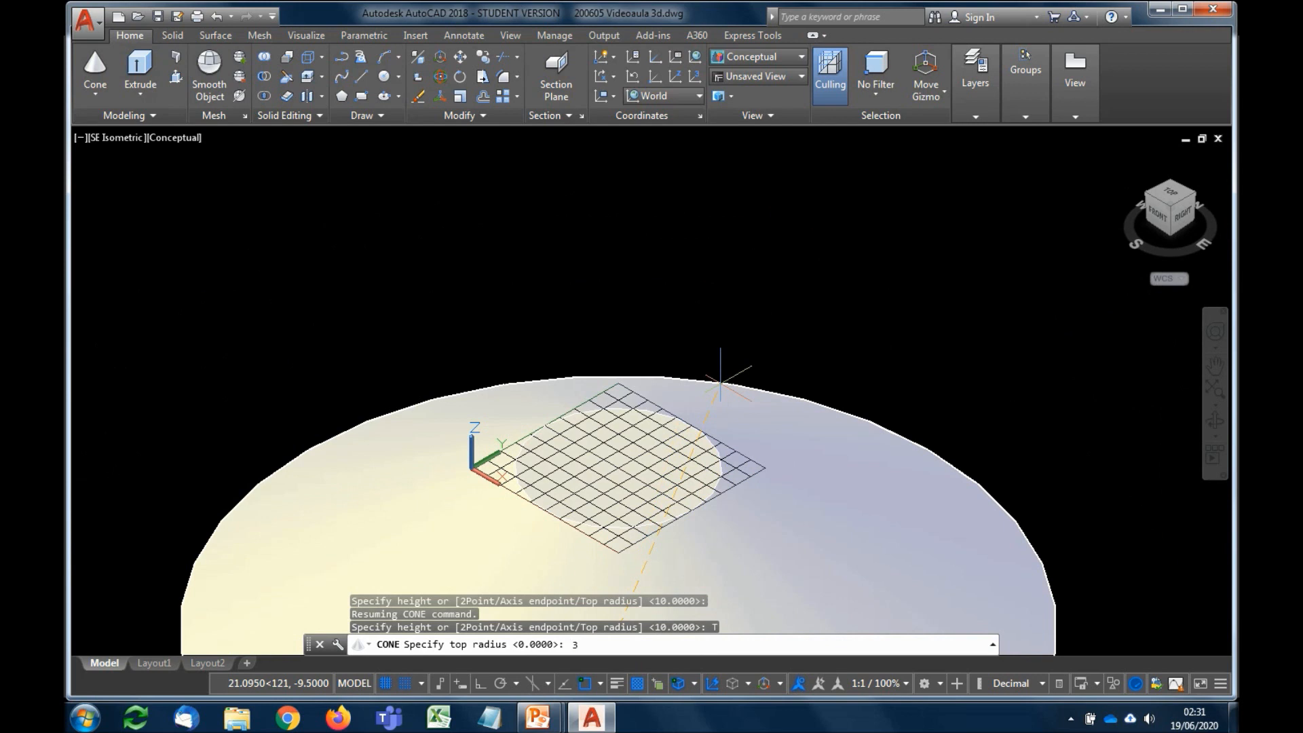
pyautogui.press('Return')
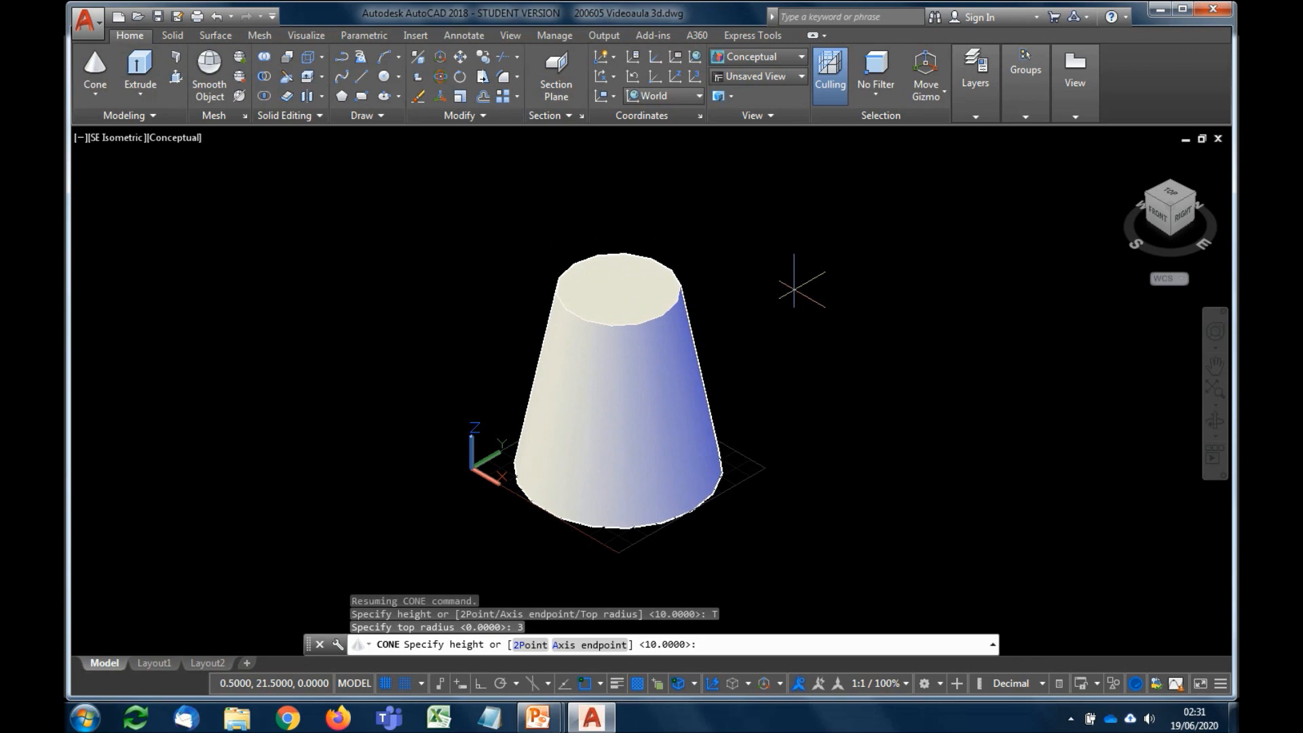
pyautogui.write('12')
pyautogui.press('Return')
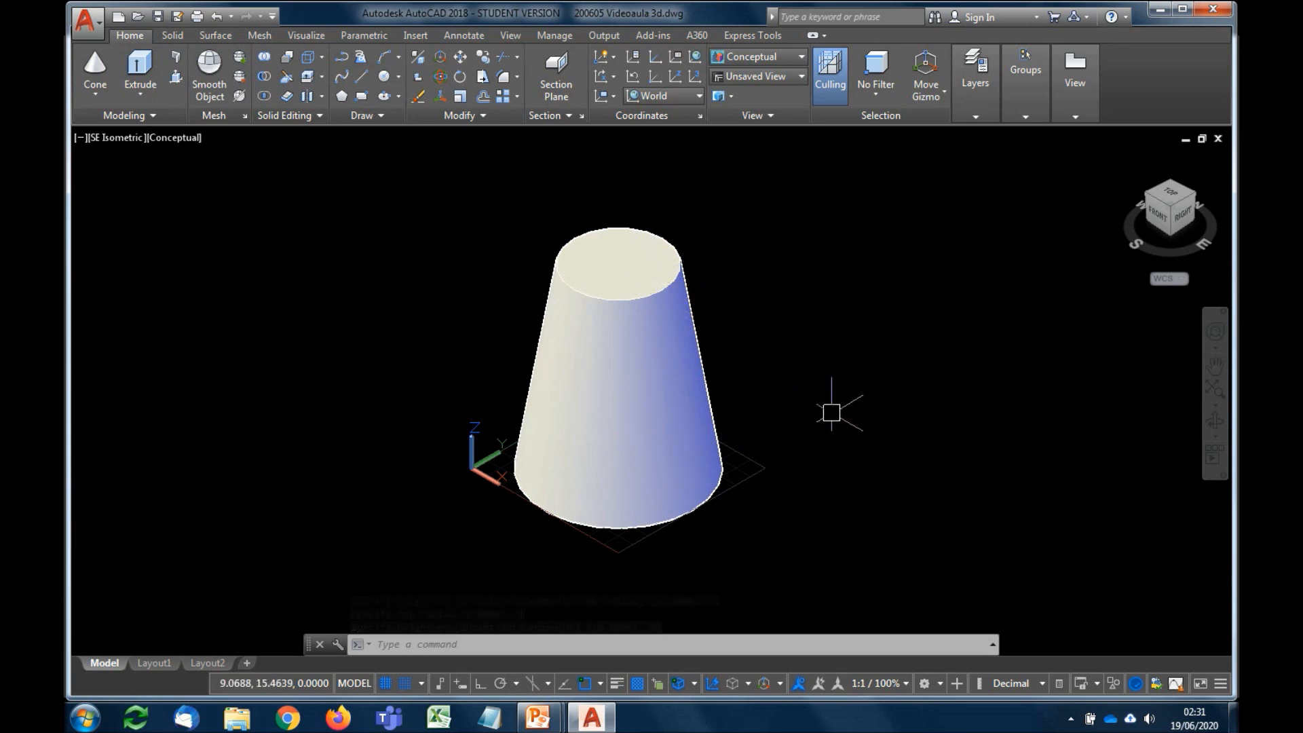
# - Erase the truncated cone from the grid
pyautogui.click(670, 303)
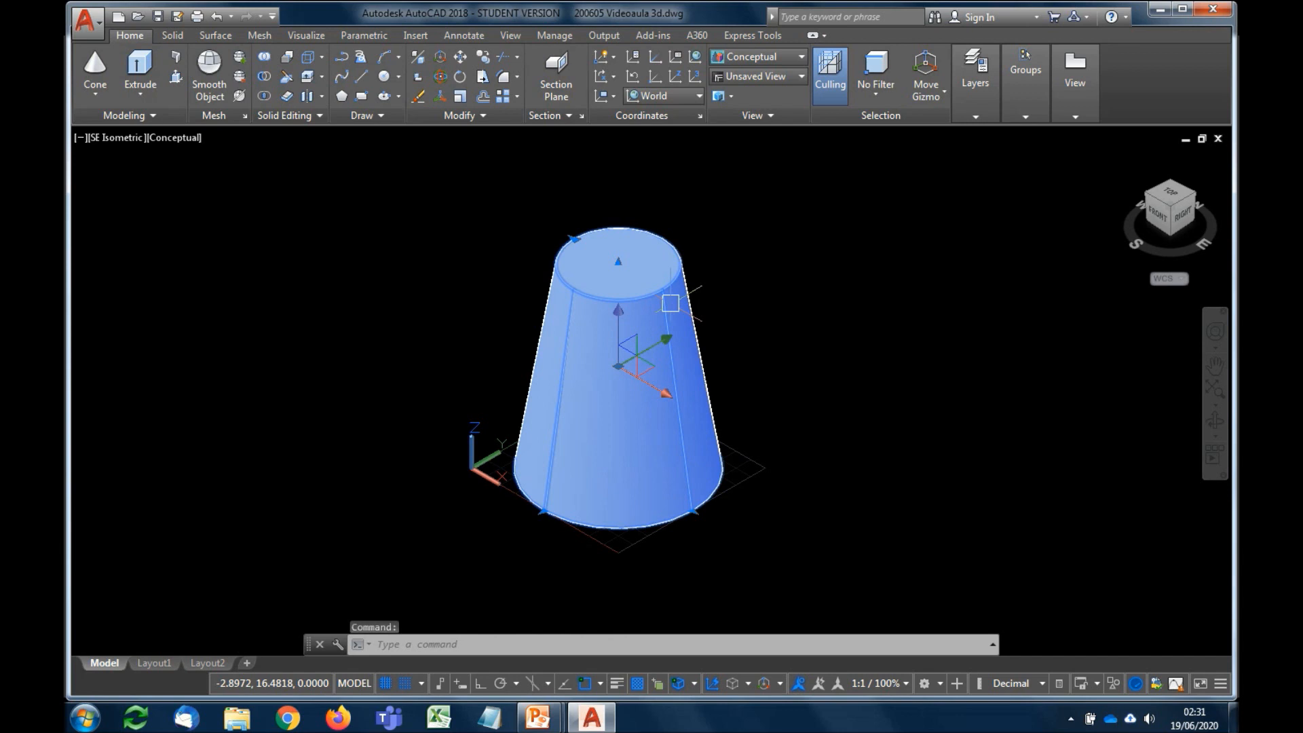
pyautogui.press('Delete')
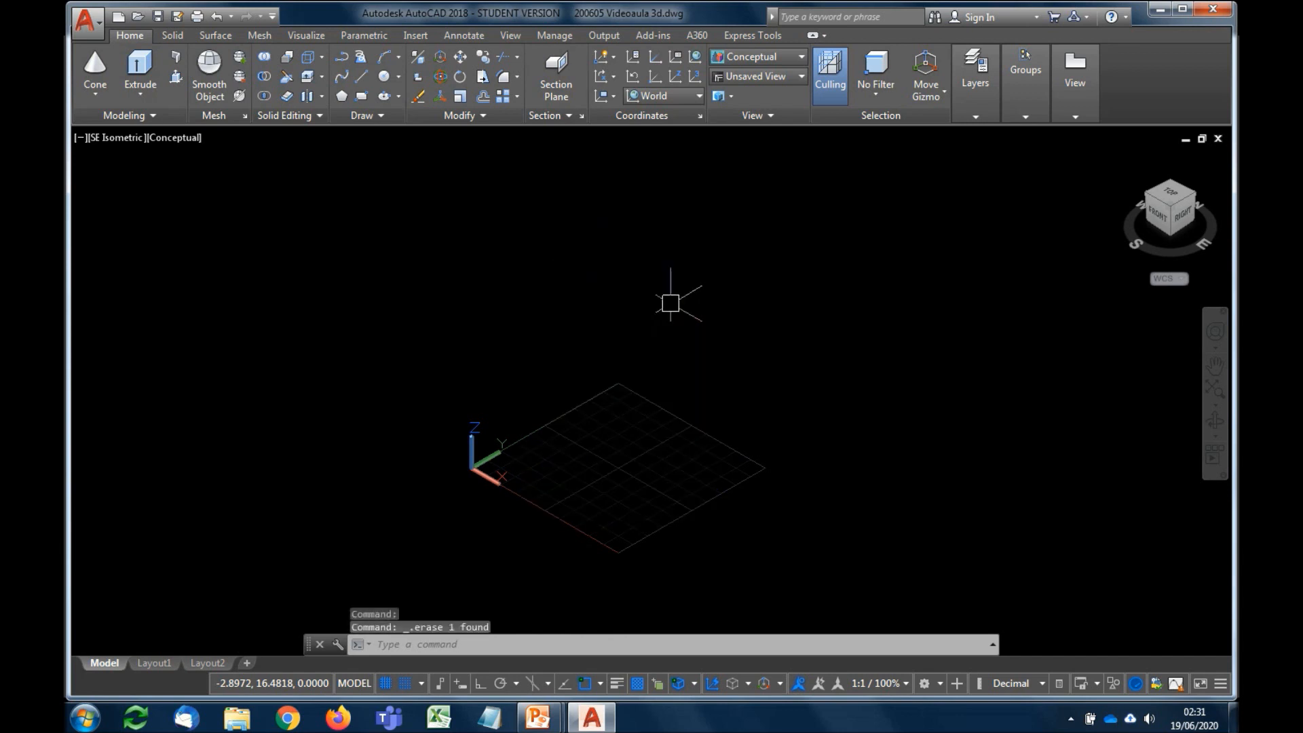
pyautogui.scroll(2, 602, 512)
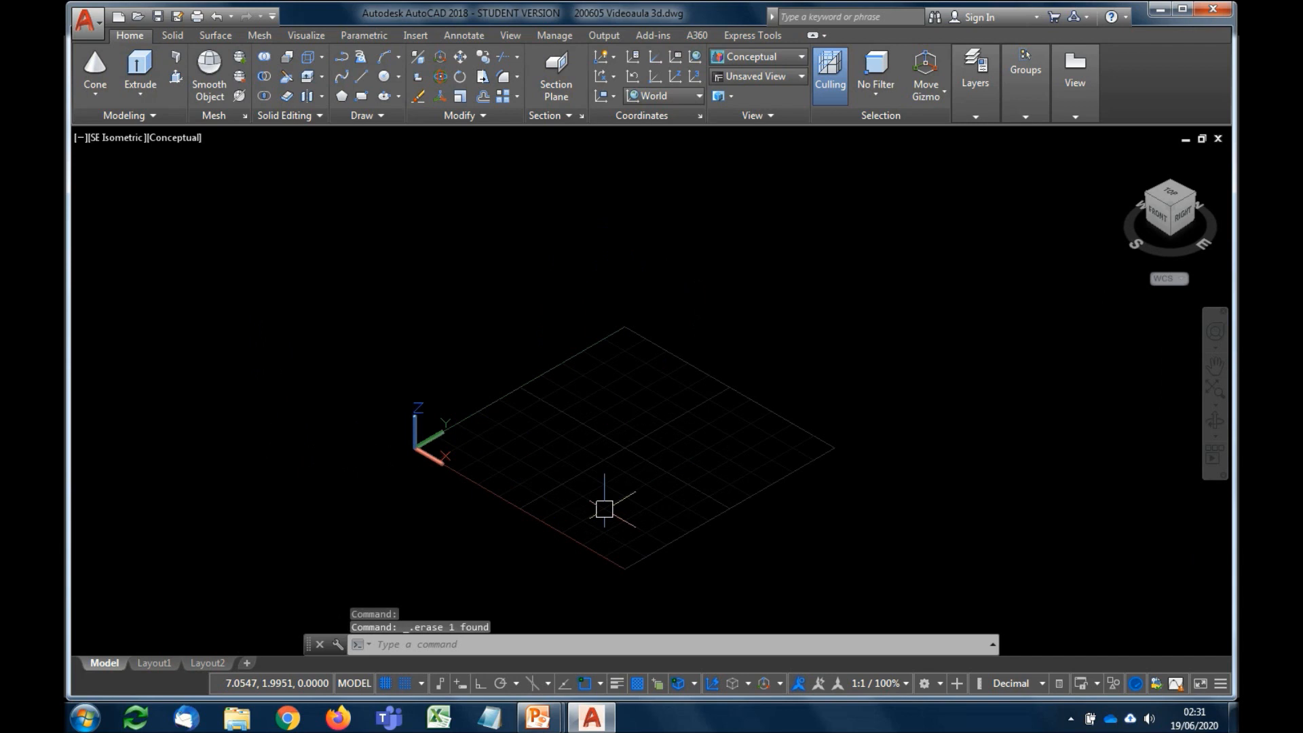
# - Draw a truncated cone centred at 5,5, using the Top radius option and picking its base radius, top radius and height freehand
pyautogui.click(93, 93)
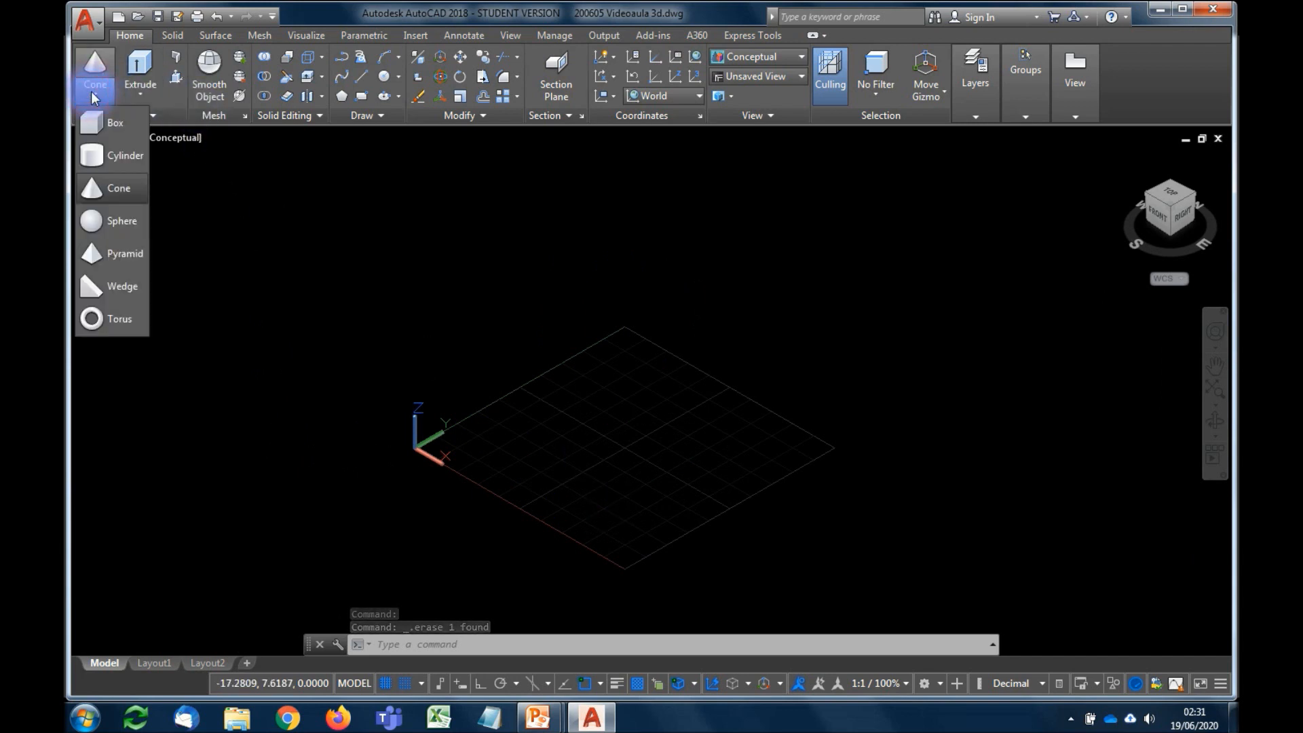
pyautogui.click(116, 190)
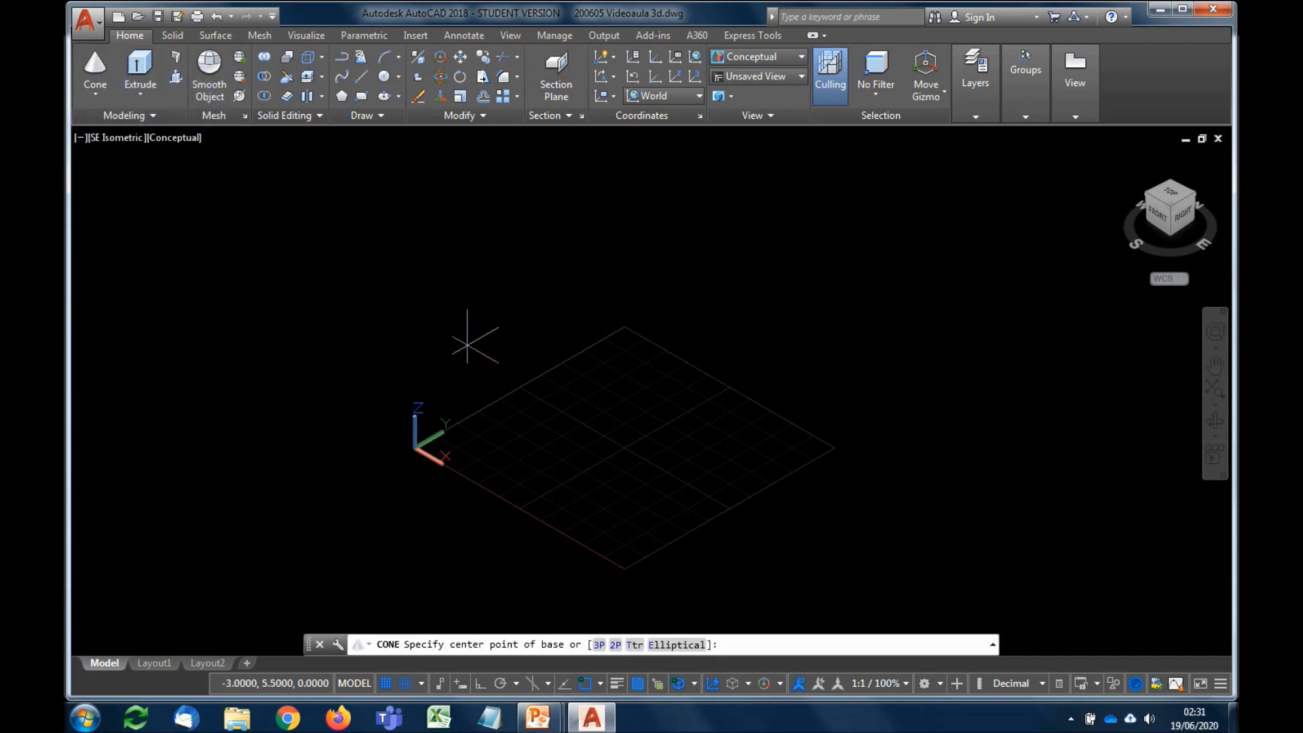
pyautogui.click(625, 448)
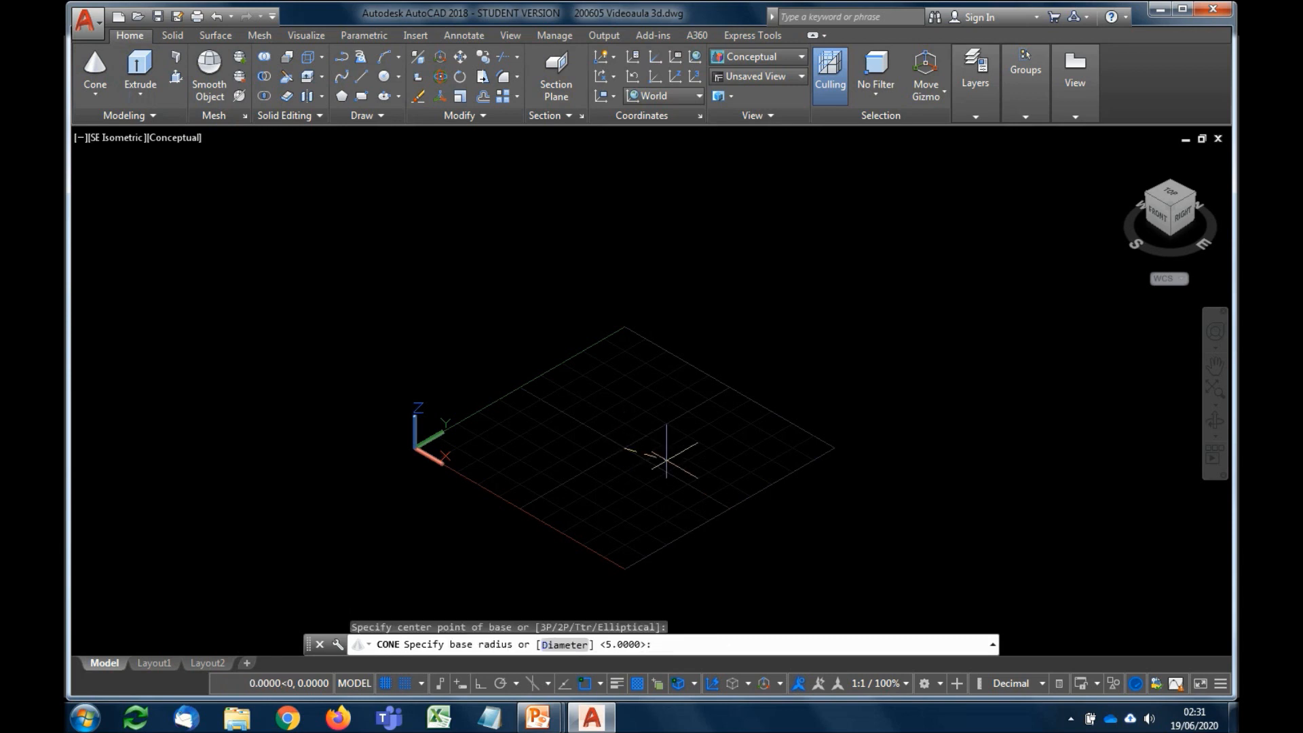
pyautogui.click(687, 487)
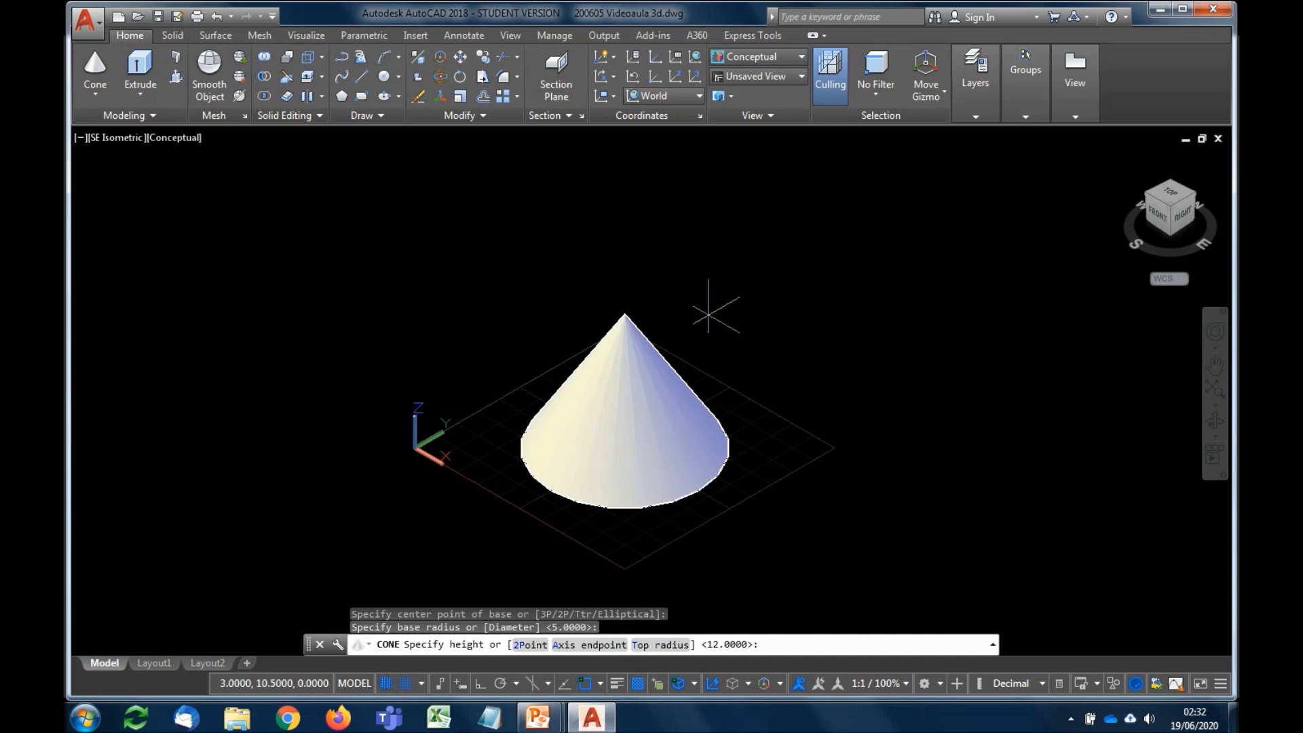
pyautogui.press('Return')
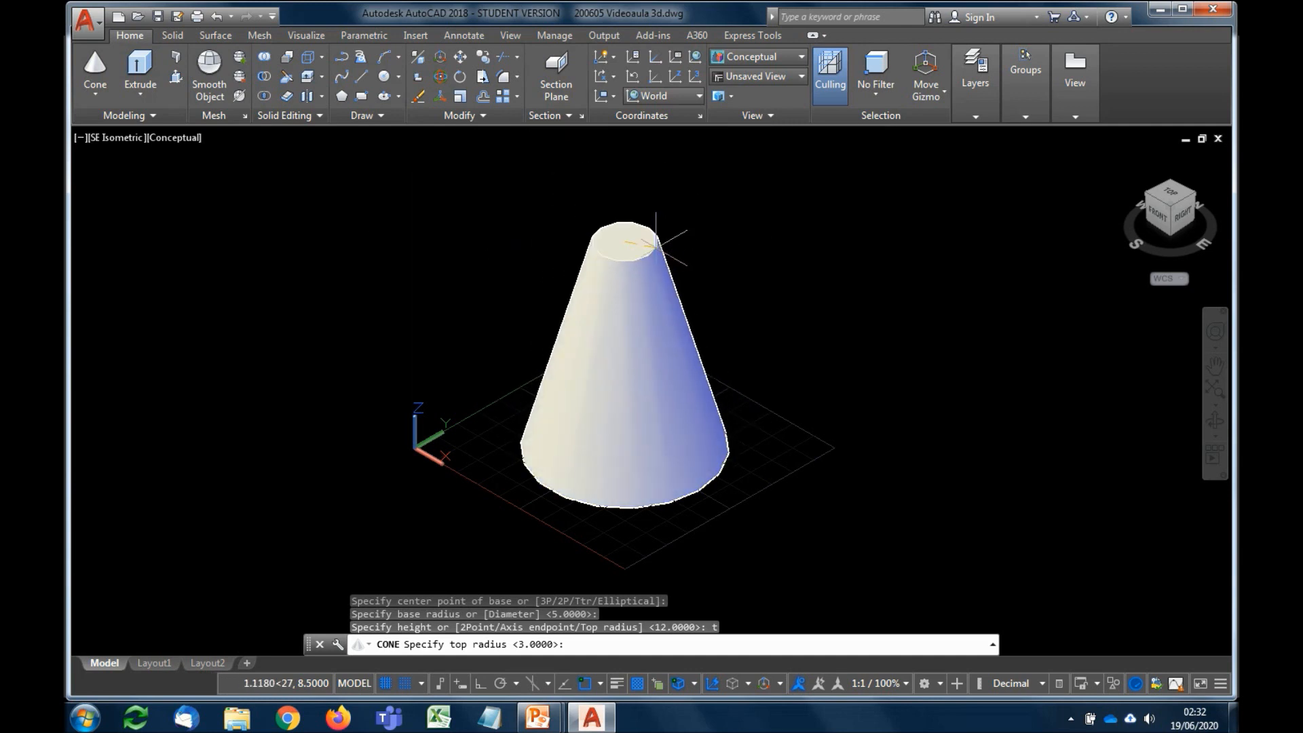
pyautogui.click(656, 257)
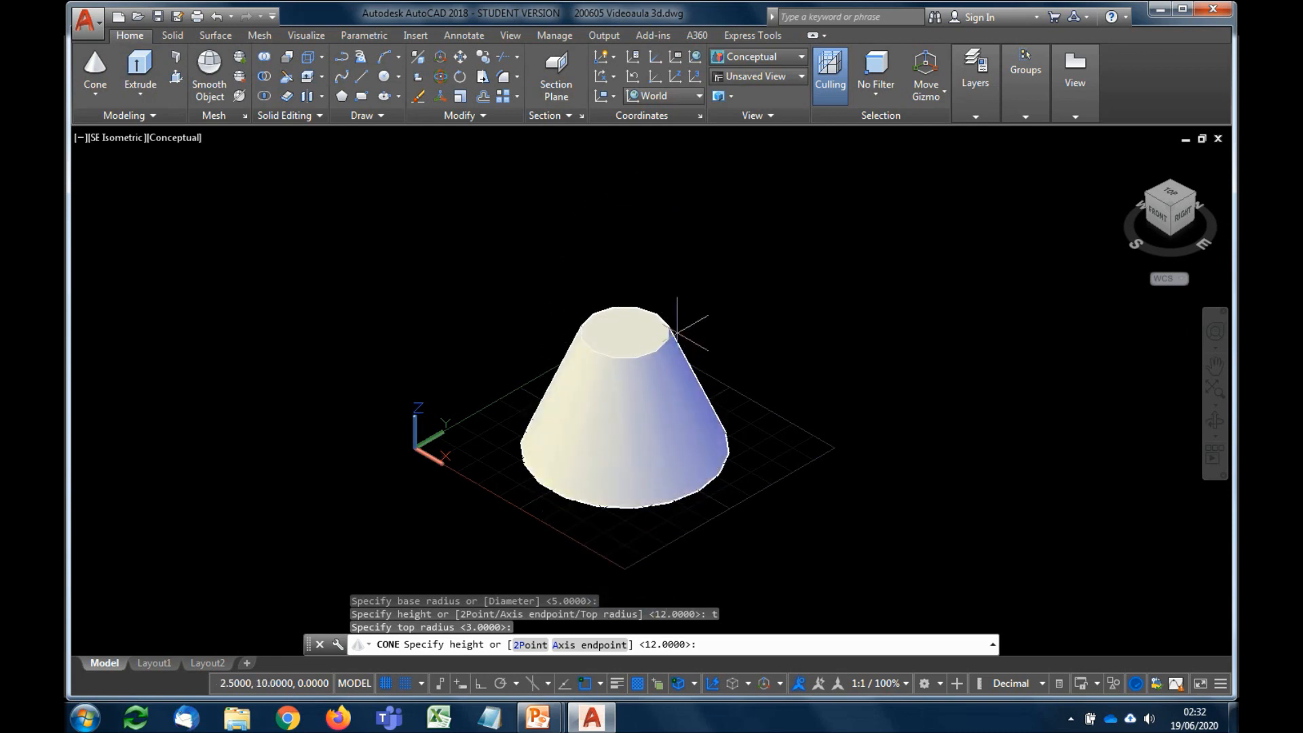
pyautogui.click(776, 279)
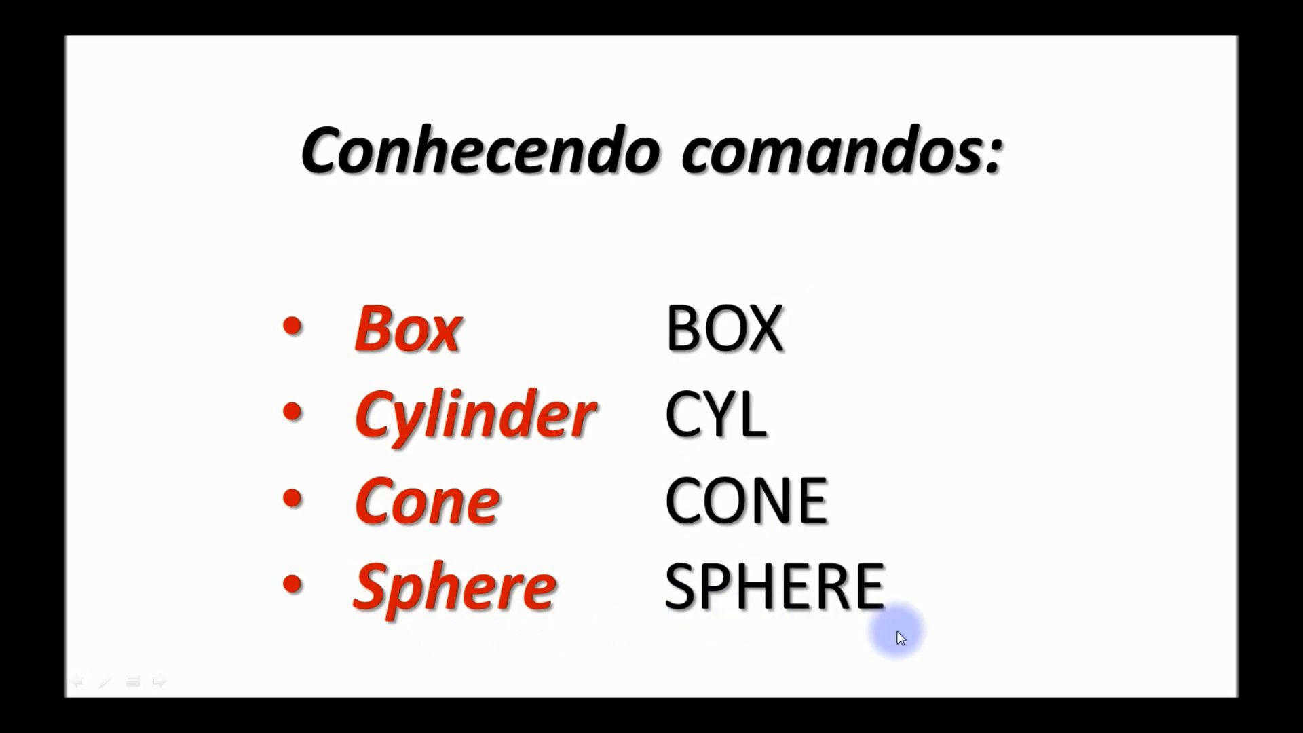
# - Switch back to AutoCAD and erase the truncated cone from the grid
pyautogui.hotkey('alt', 'Tab')
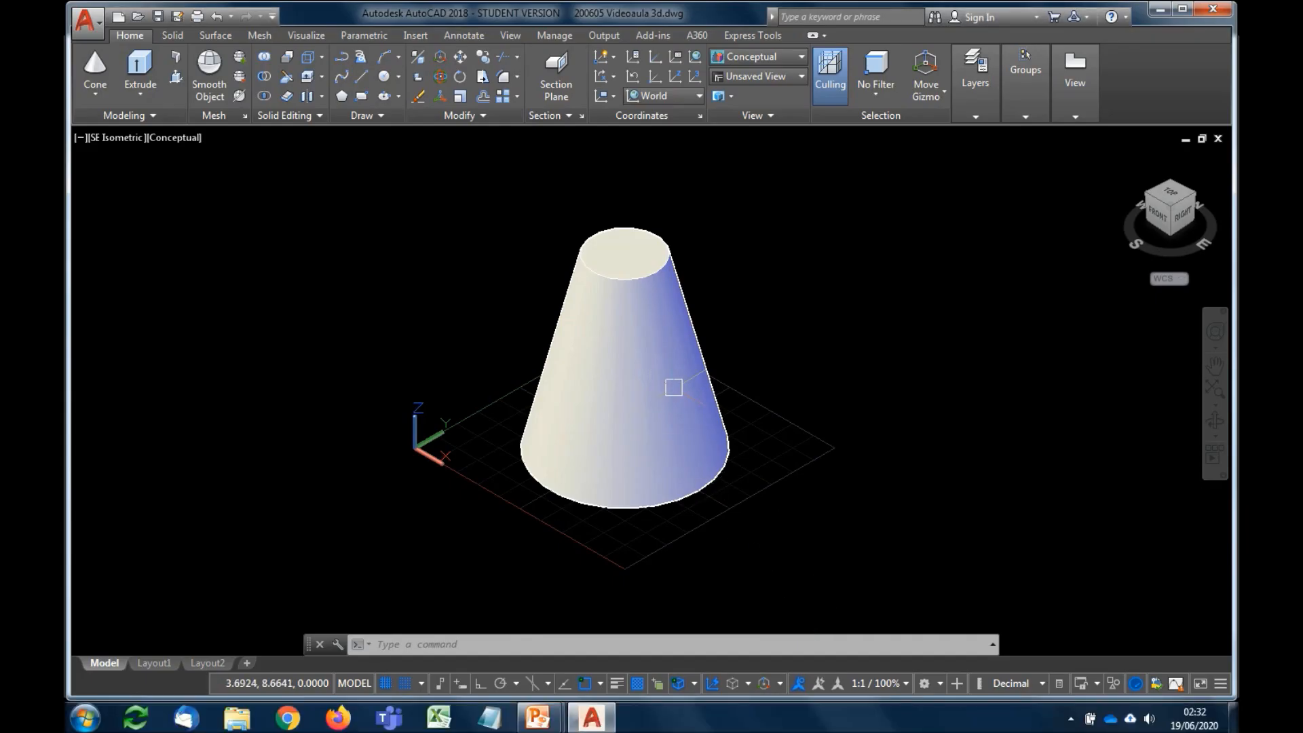
pyautogui.click(672, 359)
pyautogui.press('Delete')
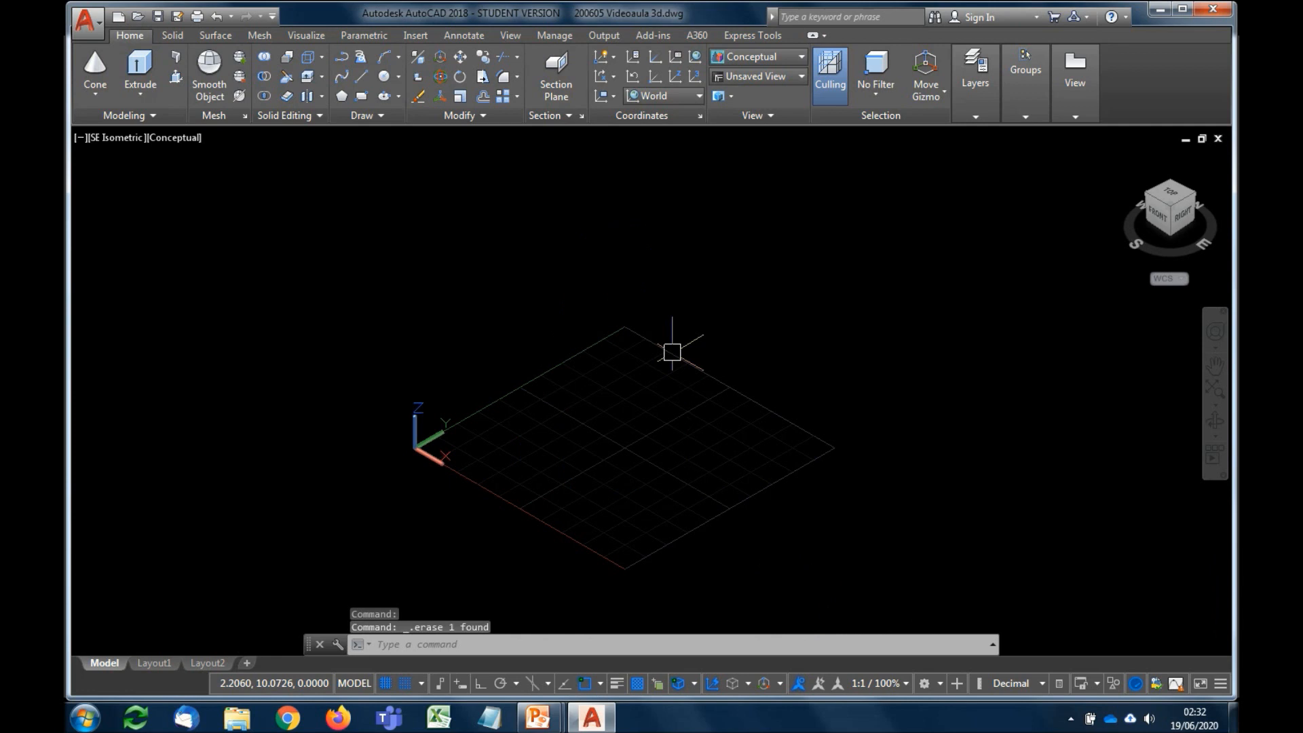
# - Draw a sphere centred at 5,5 on the grid, picking a radius of about 3 freehand
pyautogui.click(96, 94)
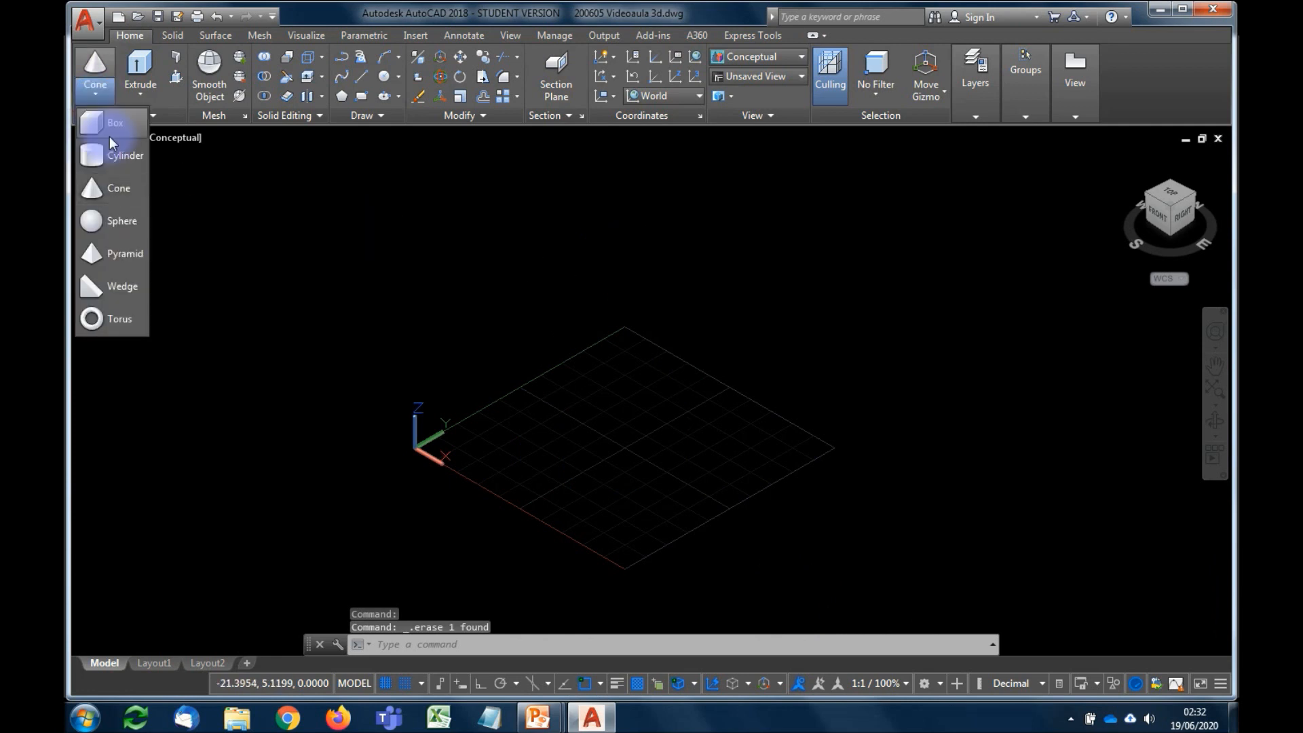
pyautogui.click(124, 216)
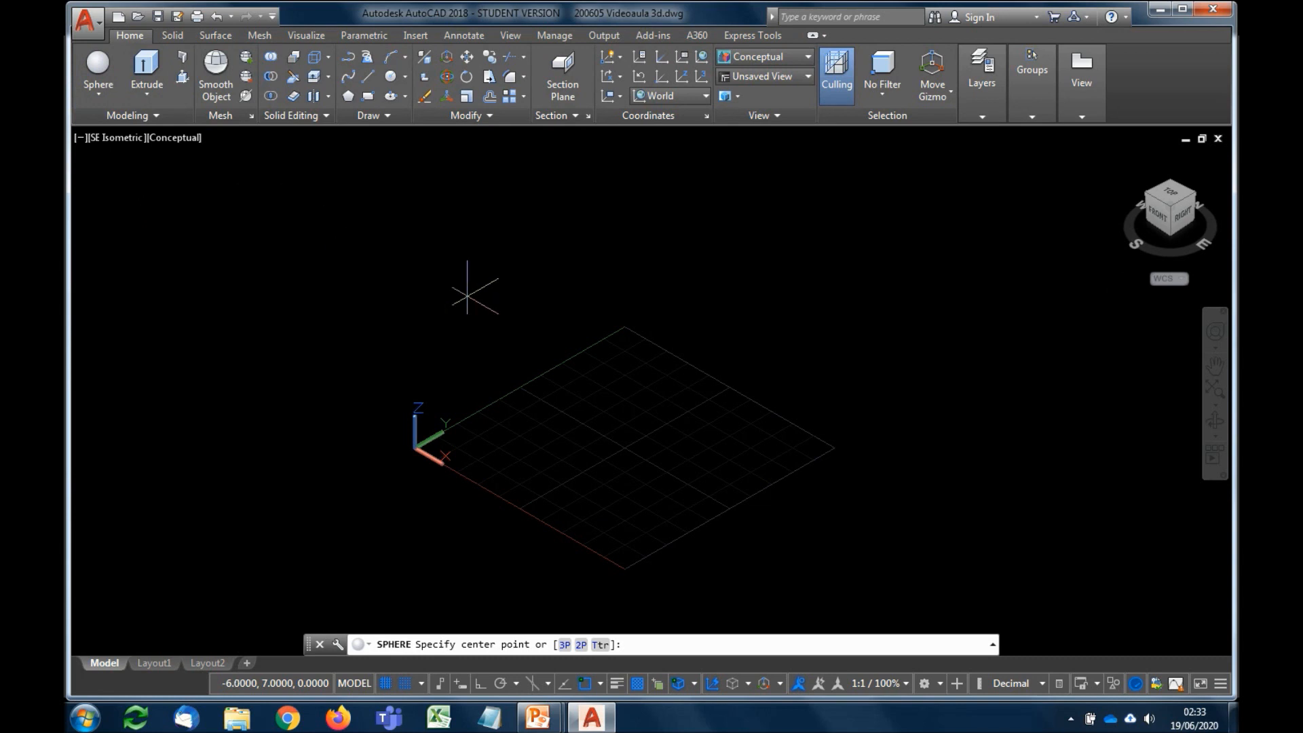
pyautogui.click(624, 446)
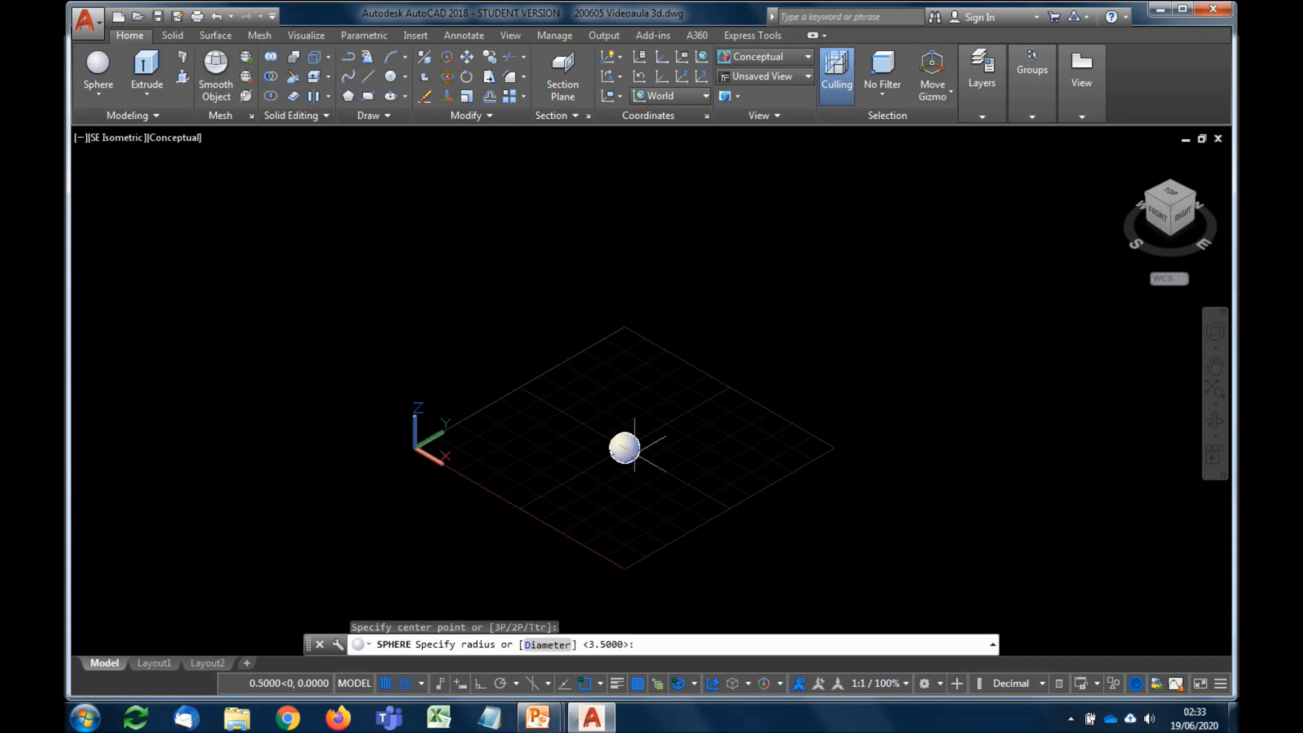
pyautogui.click(688, 484)
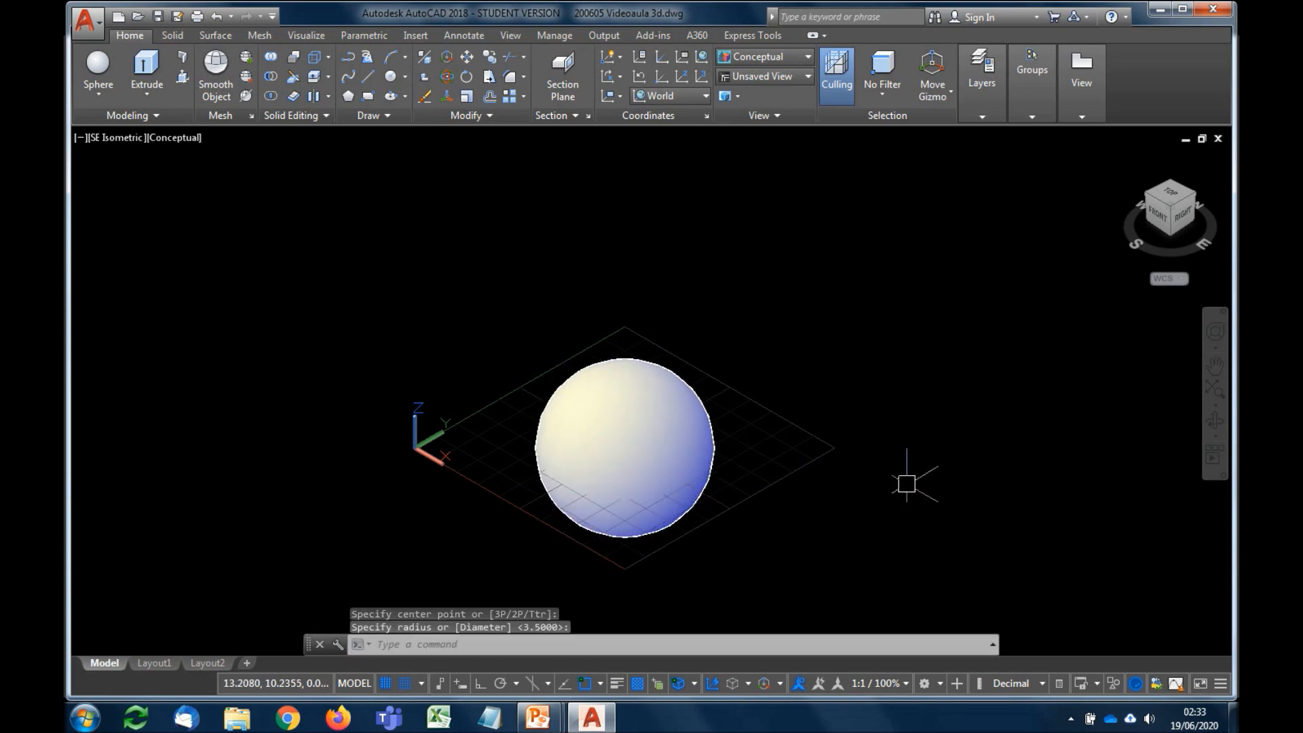
# - Inspect the sphere from a slightly different angle and erase it from the grid
pyautogui.click(1214, 423)
pyautogui.moveTo(620, 555)
pyautogui.mouseDown()
pyautogui.moveTo(768, 439)
pyautogui.moveTo(596, 547)
pyautogui.moveTo(628, 552)
pyautogui.mouseUp()
pyautogui.rightClick(769, 333)
pyautogui.click(790, 346)
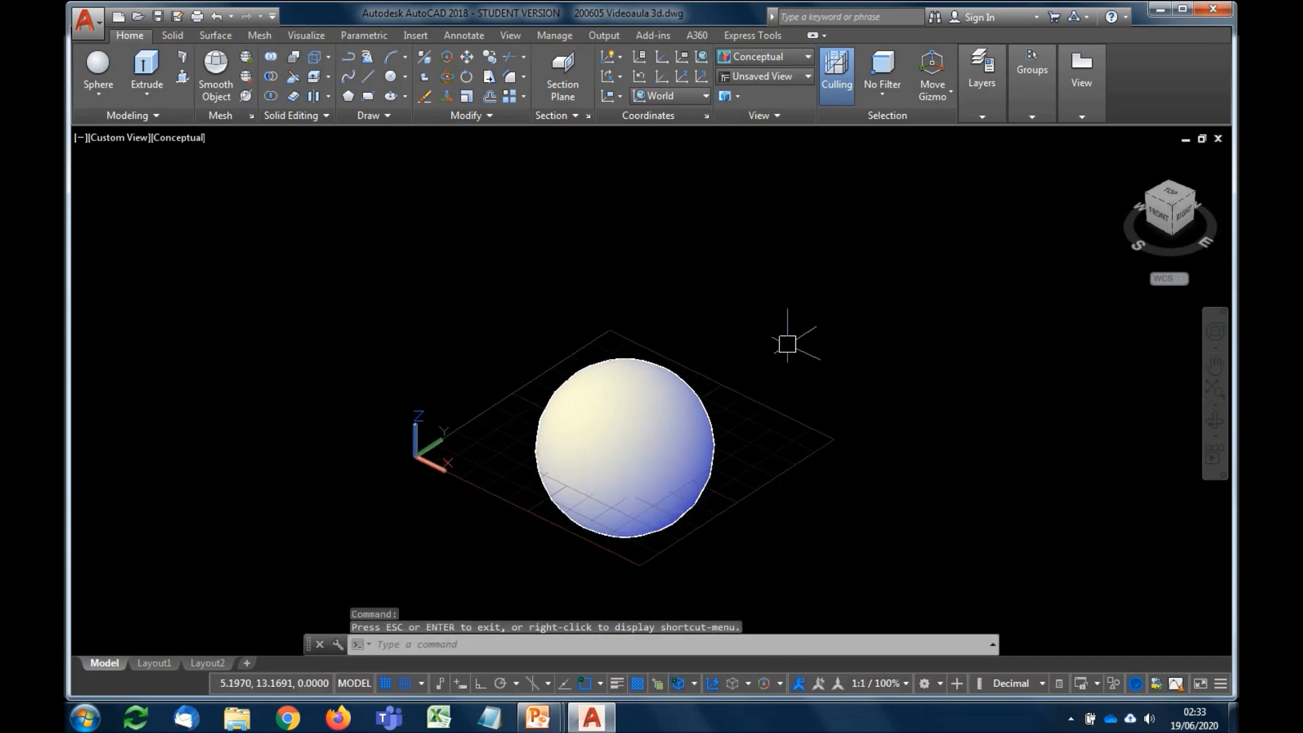
pyautogui.click(581, 432)
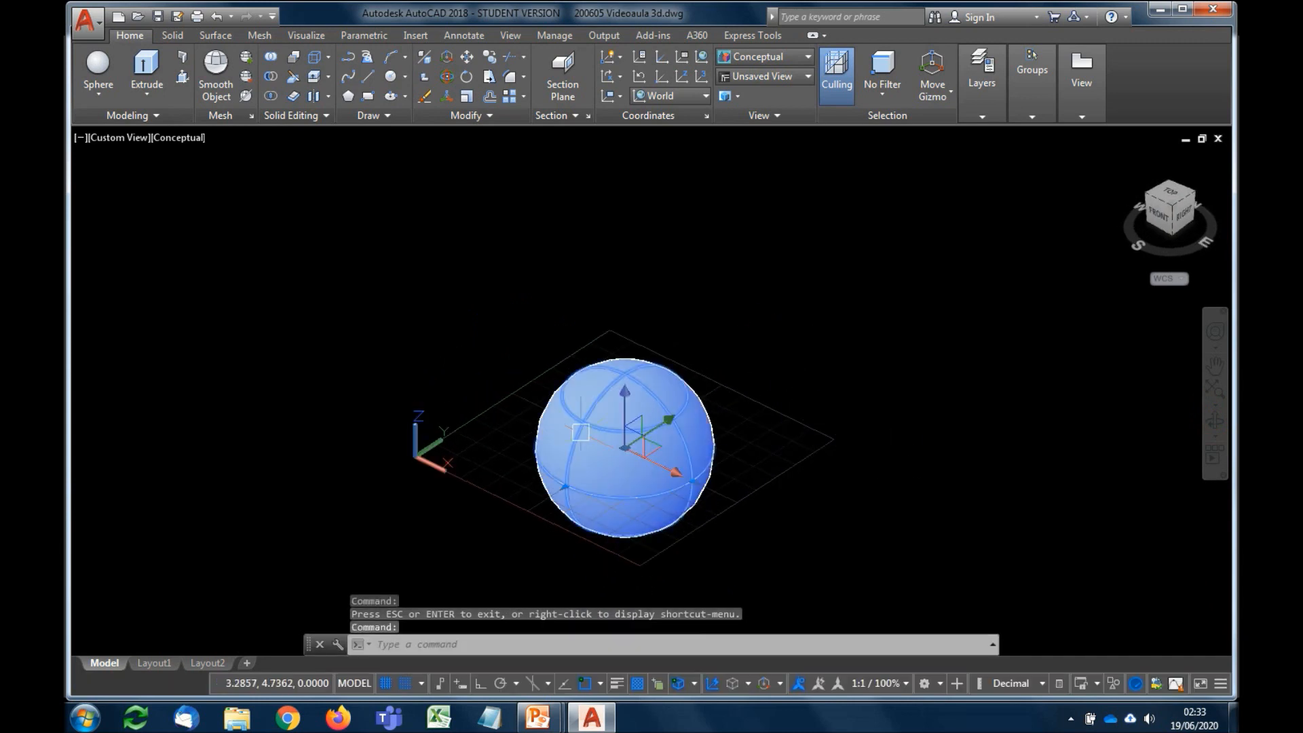
pyautogui.press('Delete')
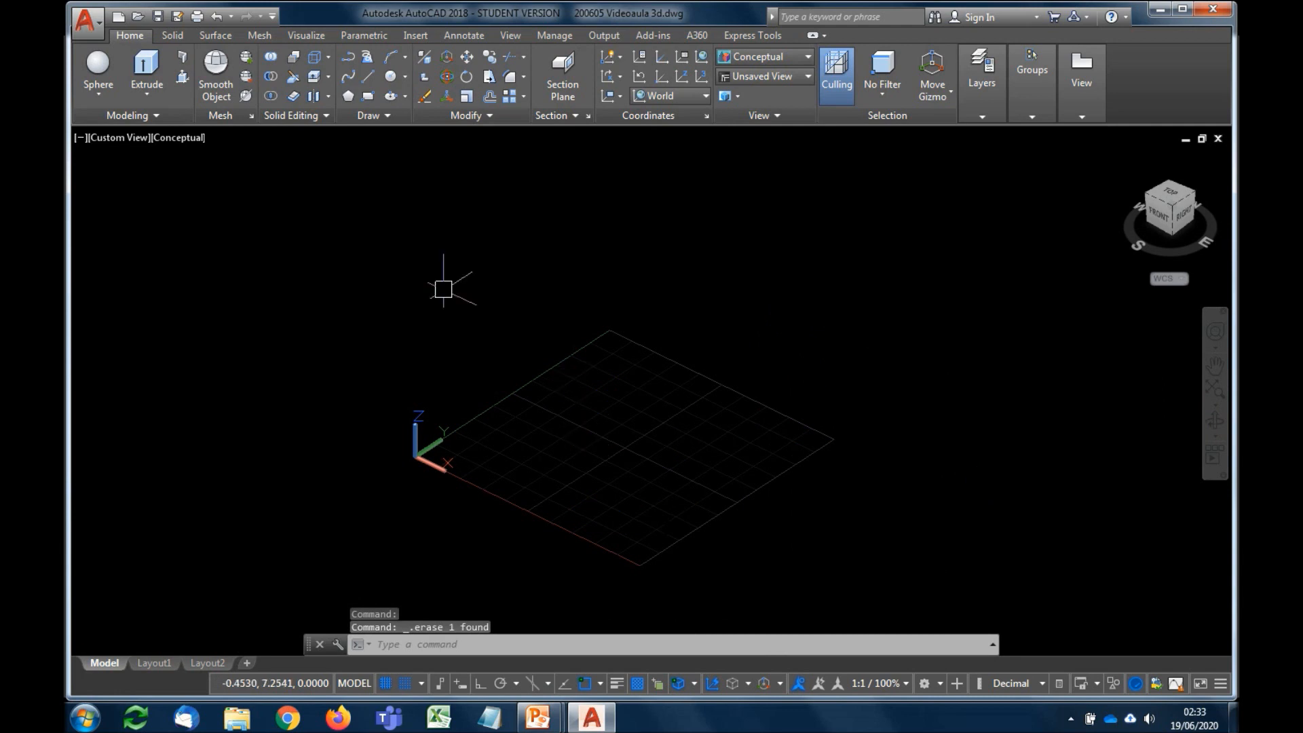
# - Draw a sphere at the grid's centre using the Diameter option with a diameter of 5
pyautogui.click(98, 68)
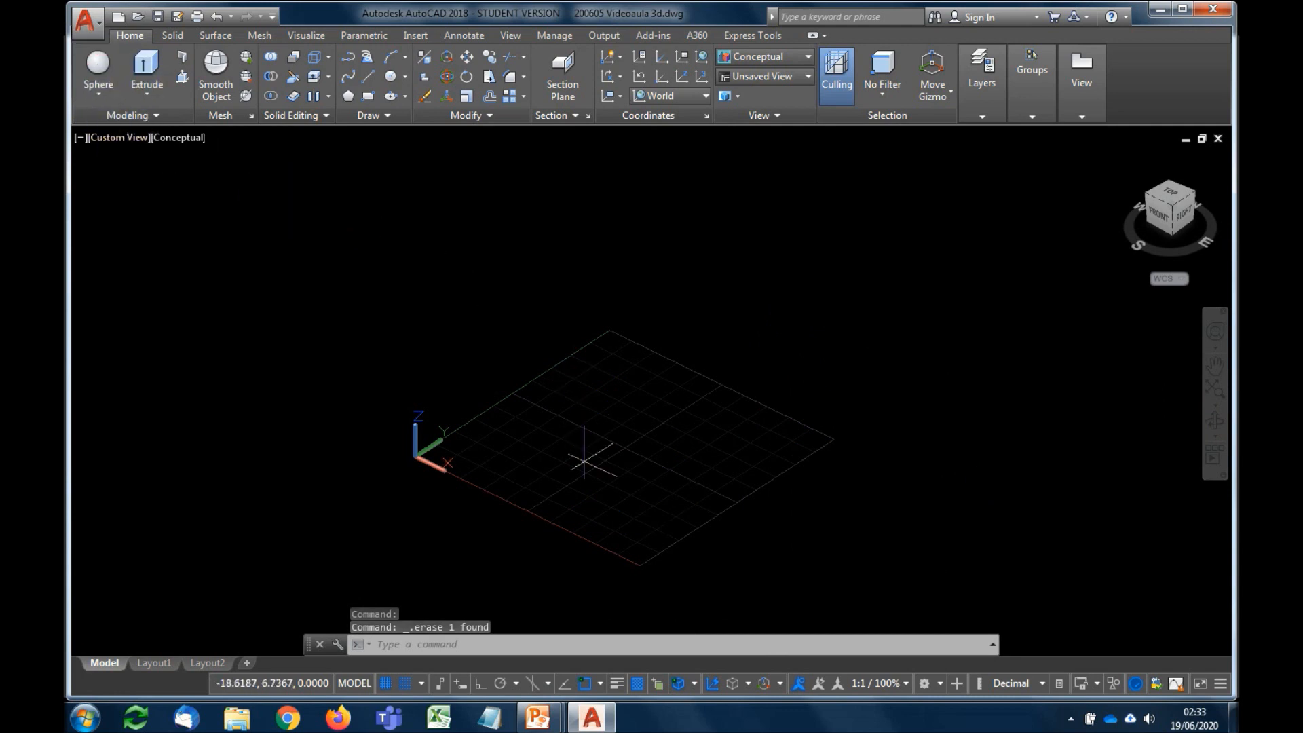
pyautogui.click(624, 447)
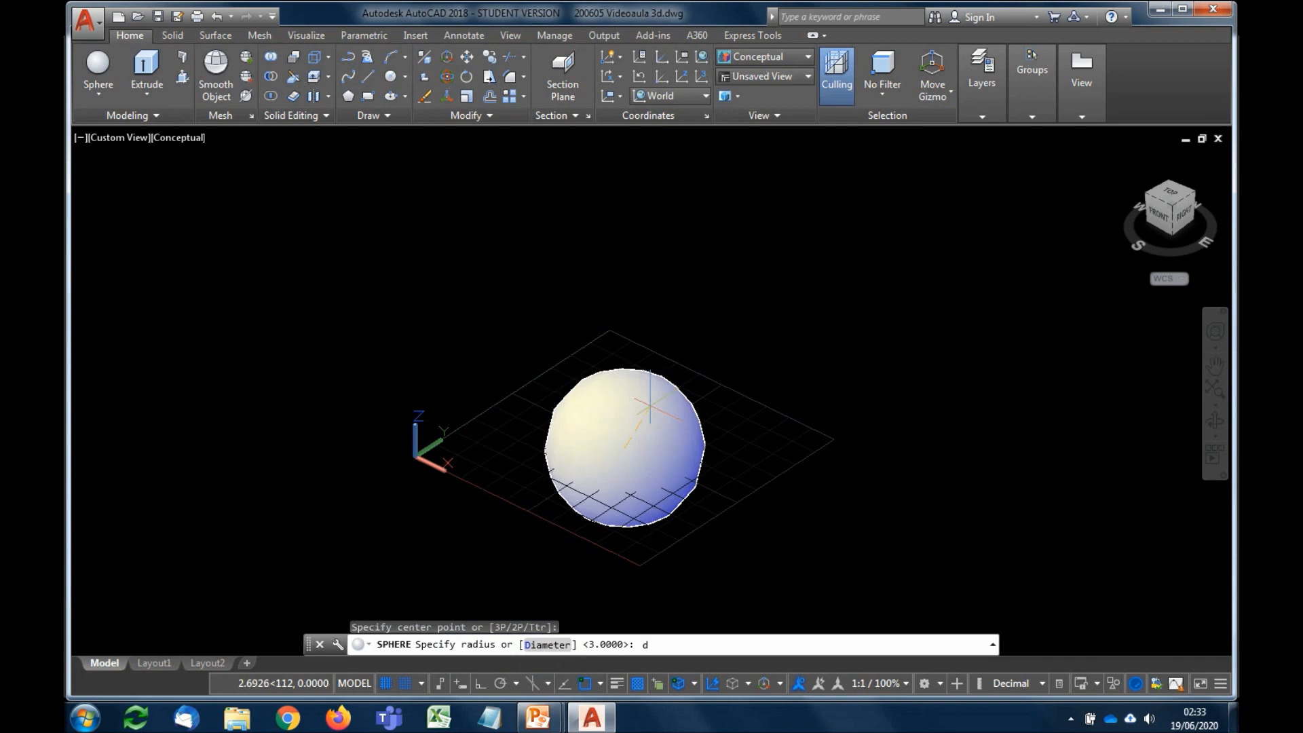
pyautogui.press('Return')
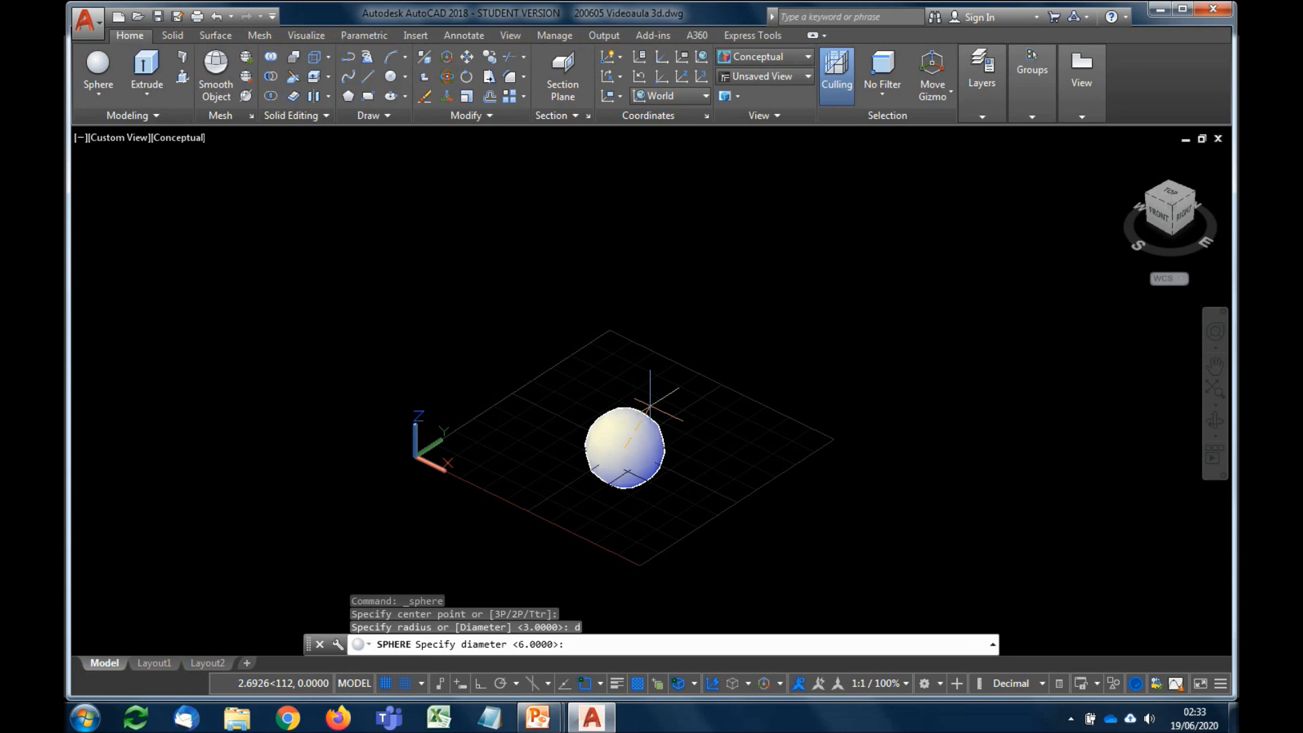
pyautogui.write('5')
pyautogui.press('Return')
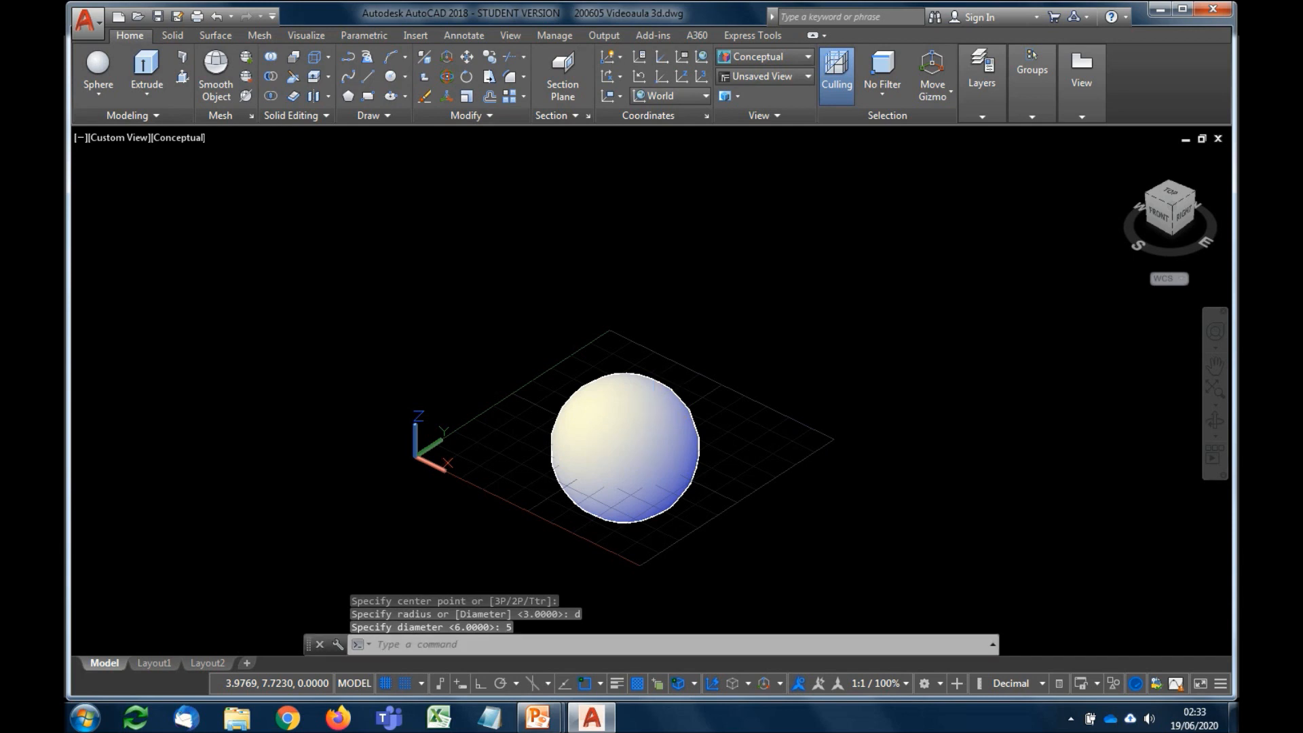
# - Erase the 5-diameter sphere, and switch to the presentation to advance past the slide listing the Box, Cylinder, Cone and Sphere commands
pyautogui.click(646, 441)
pyautogui.press('Delete')
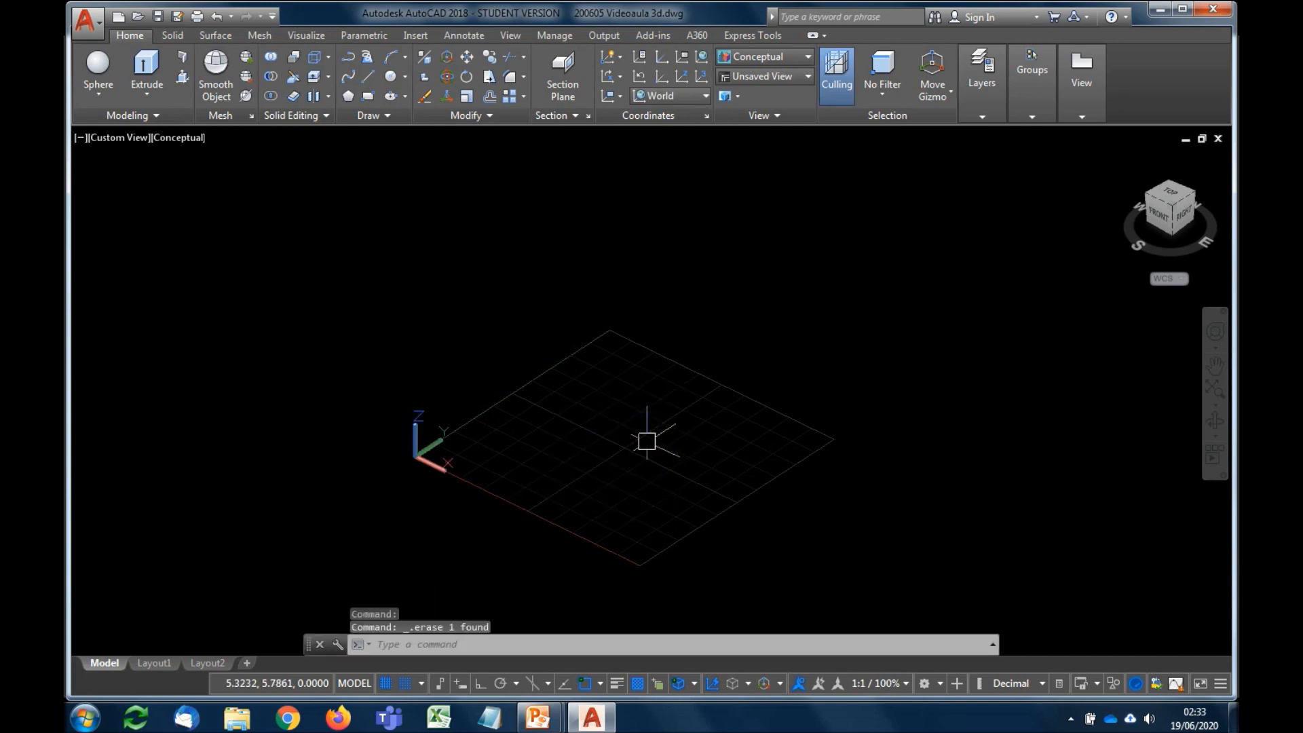
pyautogui.hotkey('alt', 'Tab')
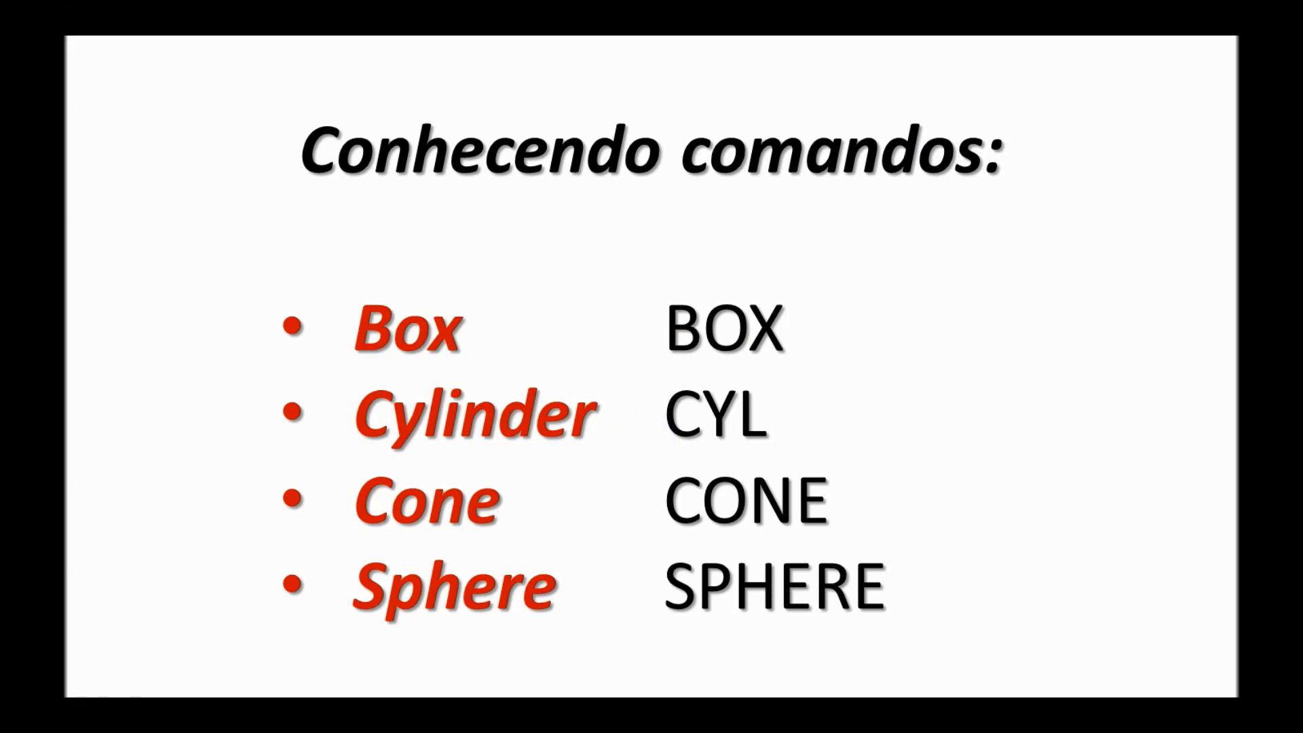
pyautogui.press('Right')
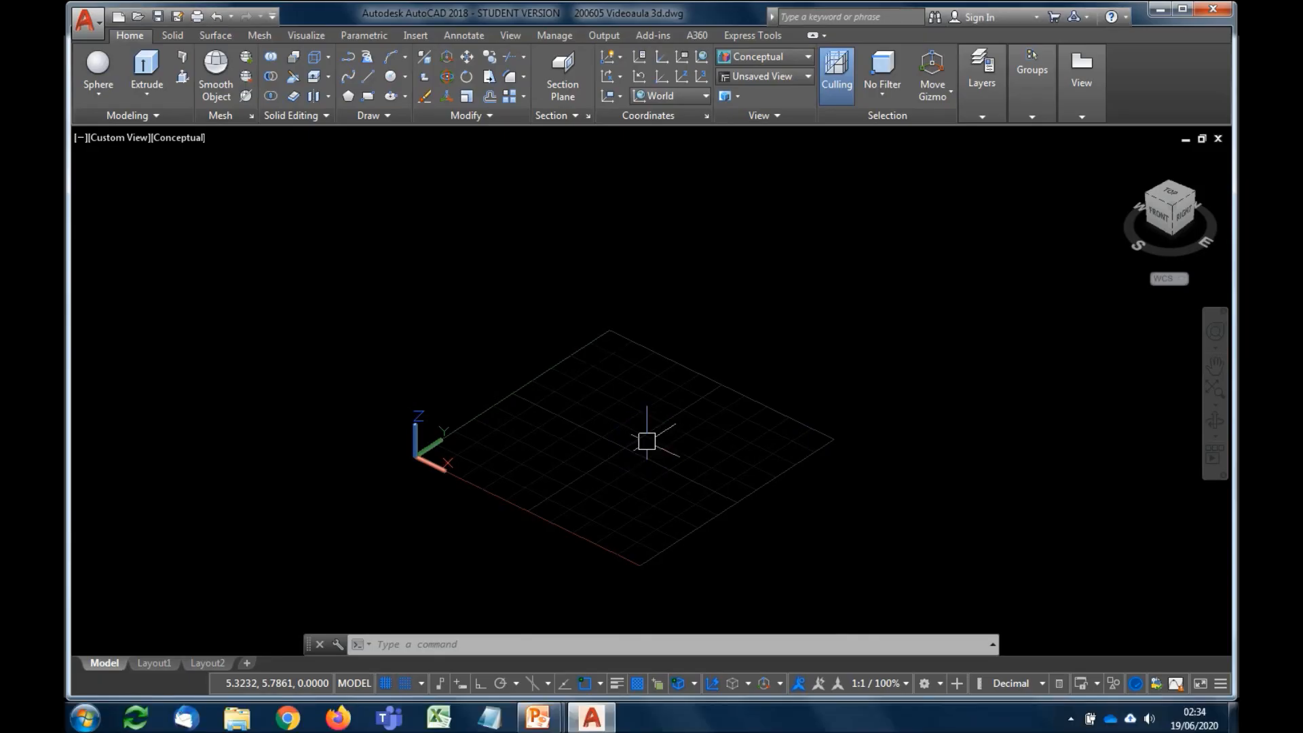
# - Start a four-sided circumscribed pyramid with its base centred at 5,5 and a base radius of 3
pyautogui.scroll(2, 631, 459)
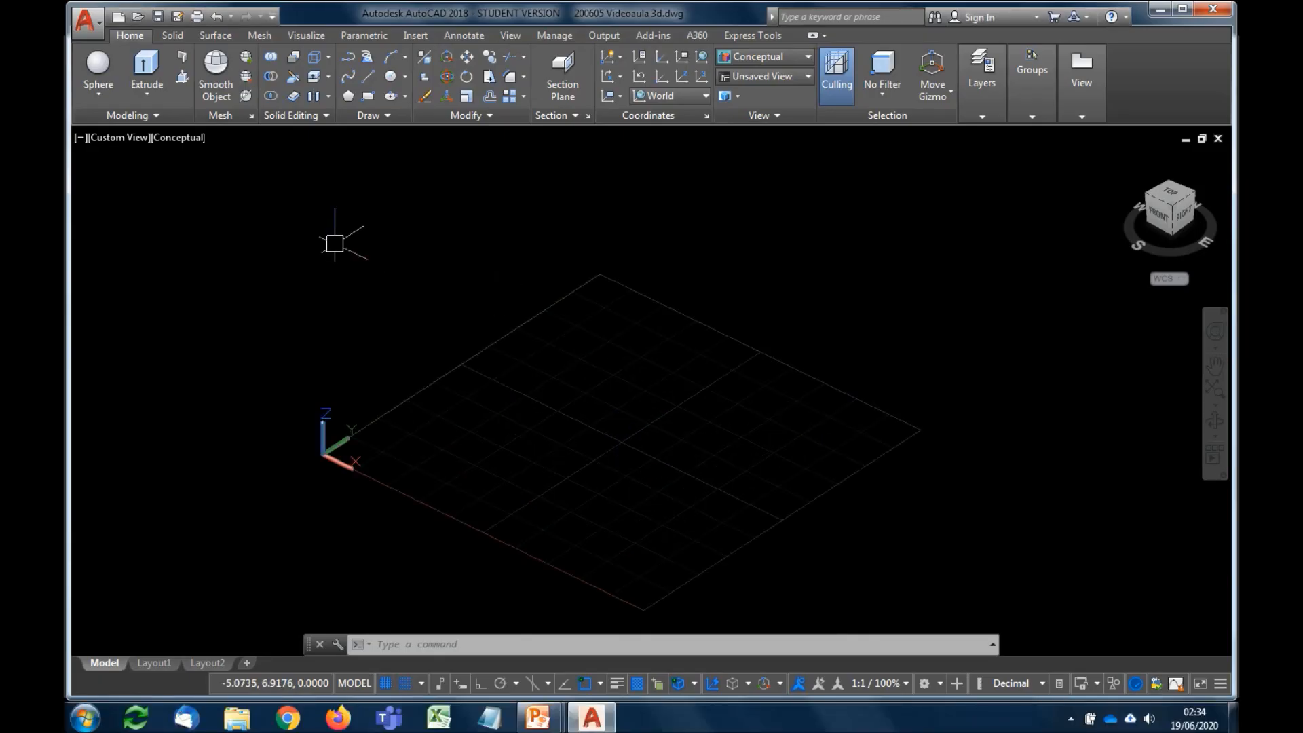
pyautogui.click(88, 89)
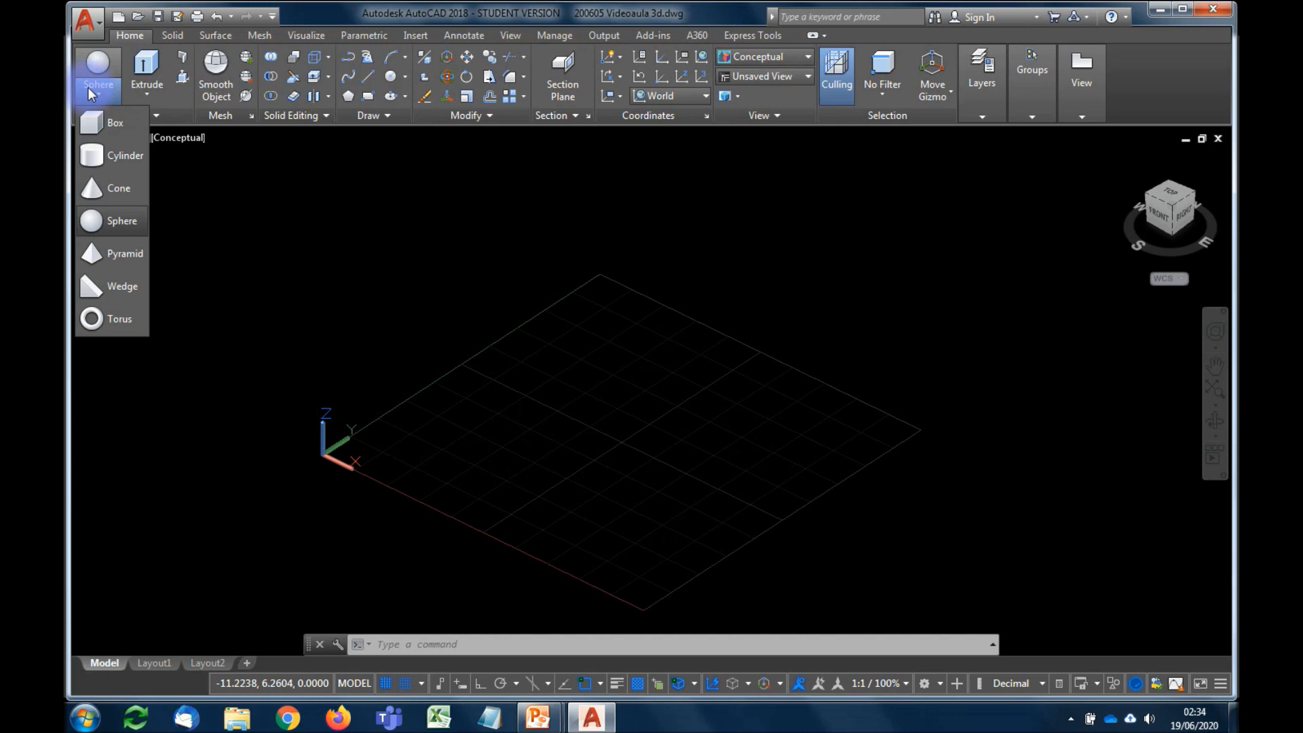
pyautogui.click(116, 248)
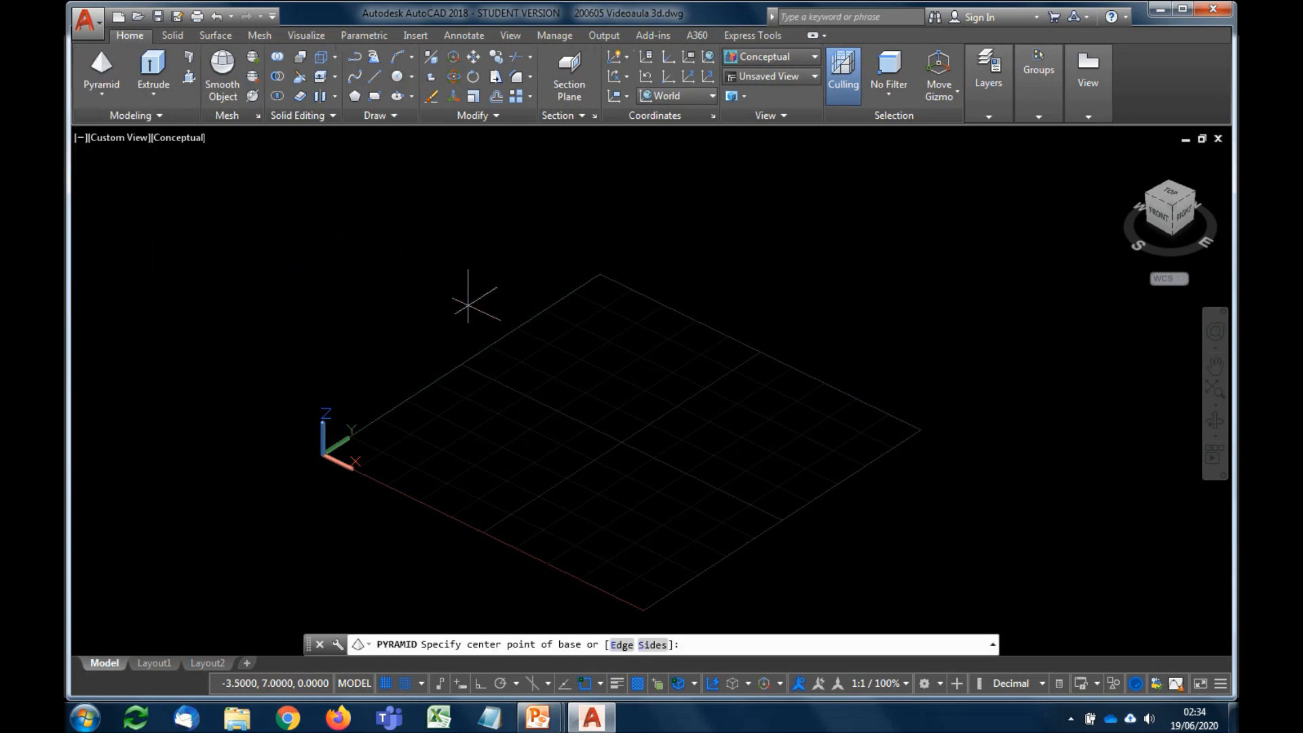
pyautogui.click(465, 651)
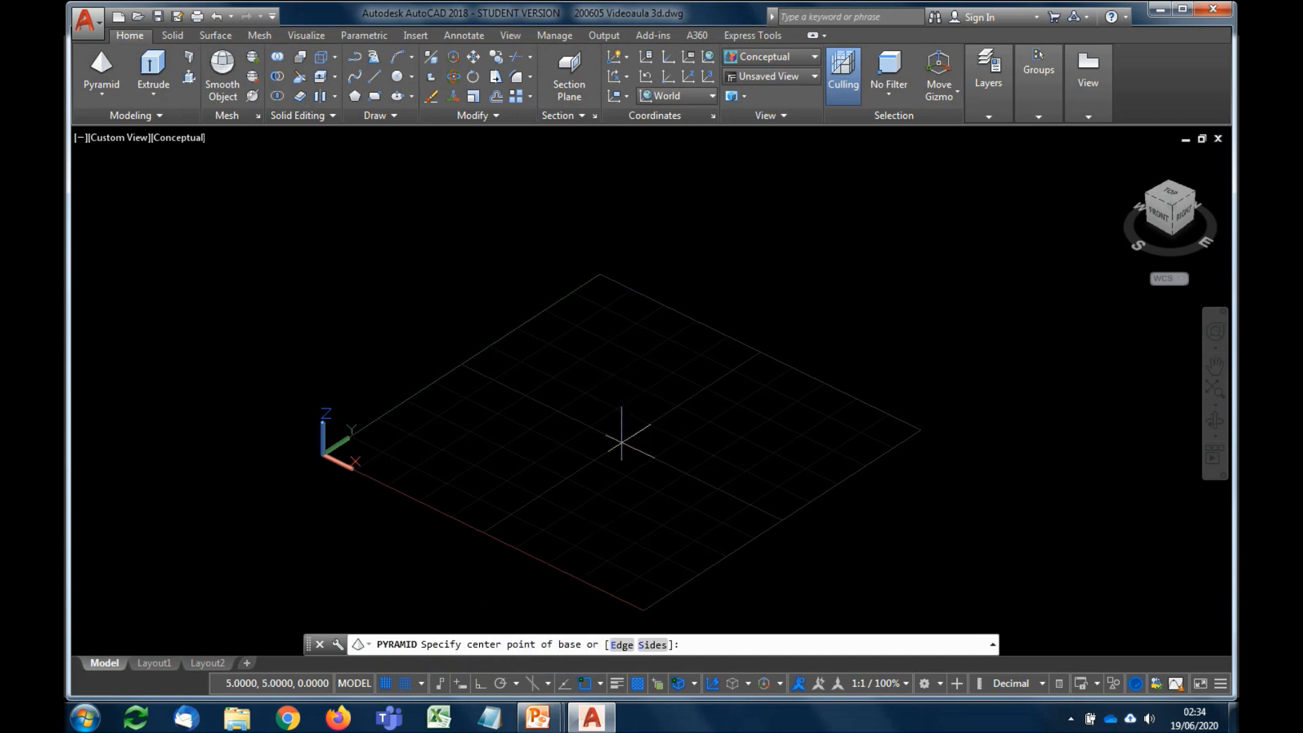
pyautogui.click(621, 442)
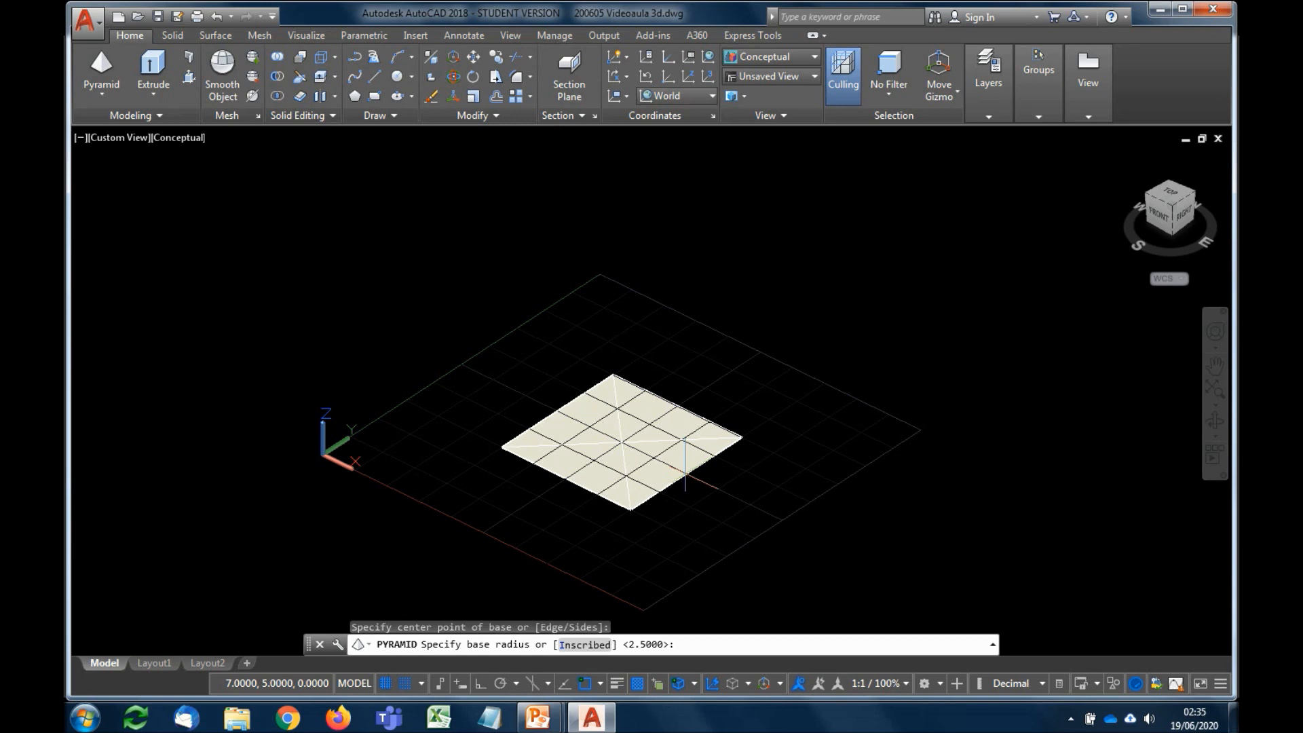
pyautogui.write('3')
pyautogui.press('Return')
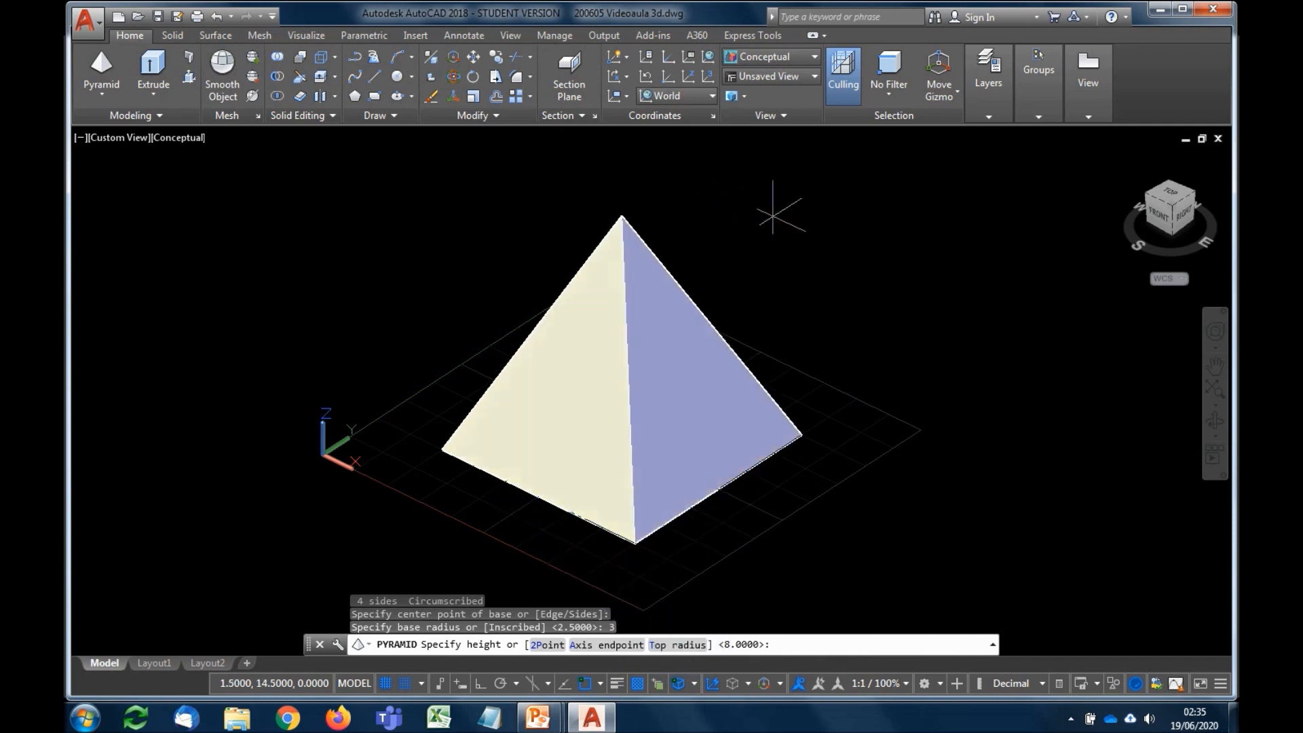
# - Finish the pyramid as a truncated pyramid with the Top radius option, picking its top radius and height freehand
pyautogui.write('t')
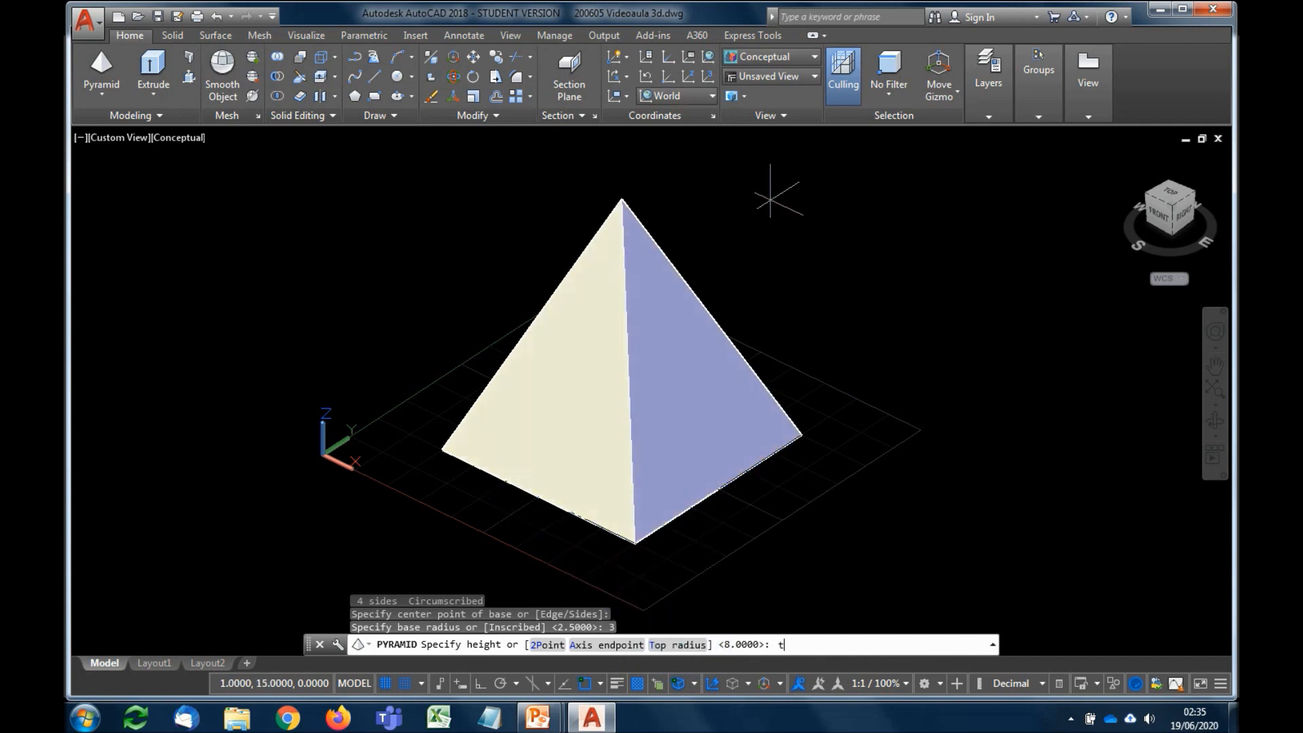
pyautogui.press('Return')
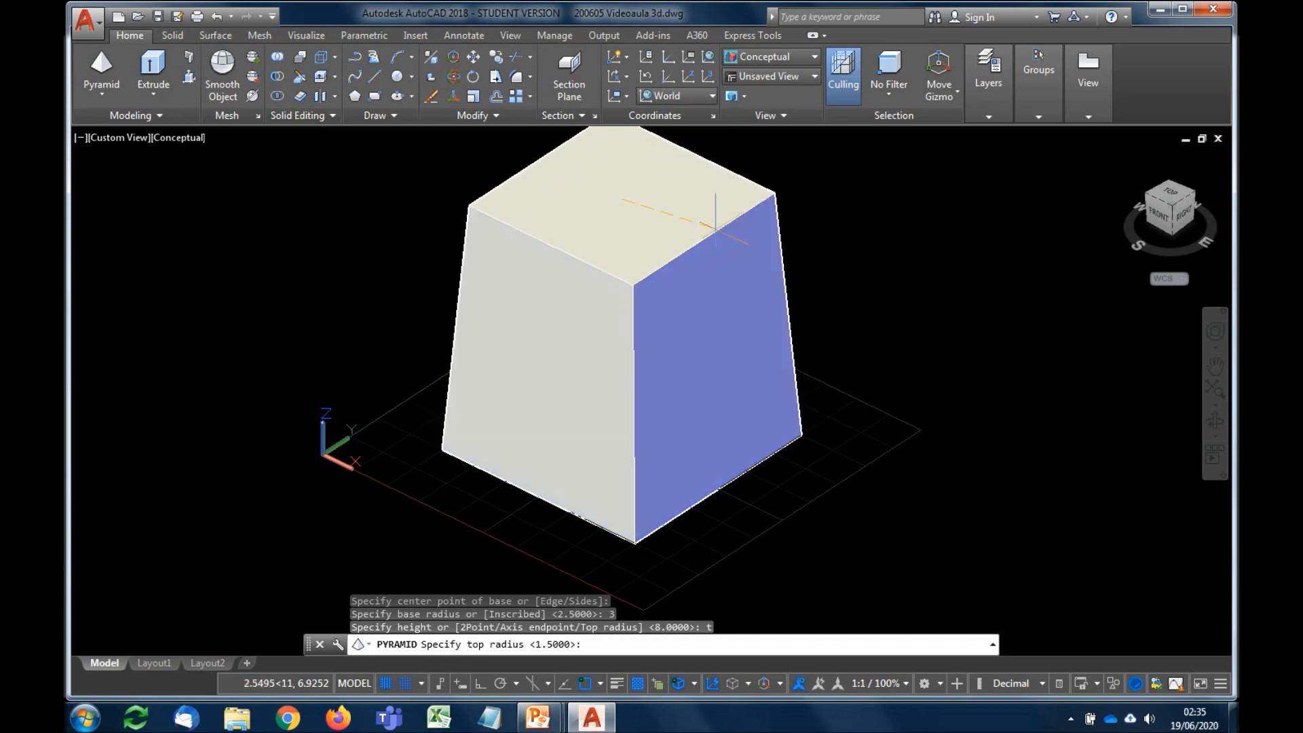
pyautogui.click(638, 214)
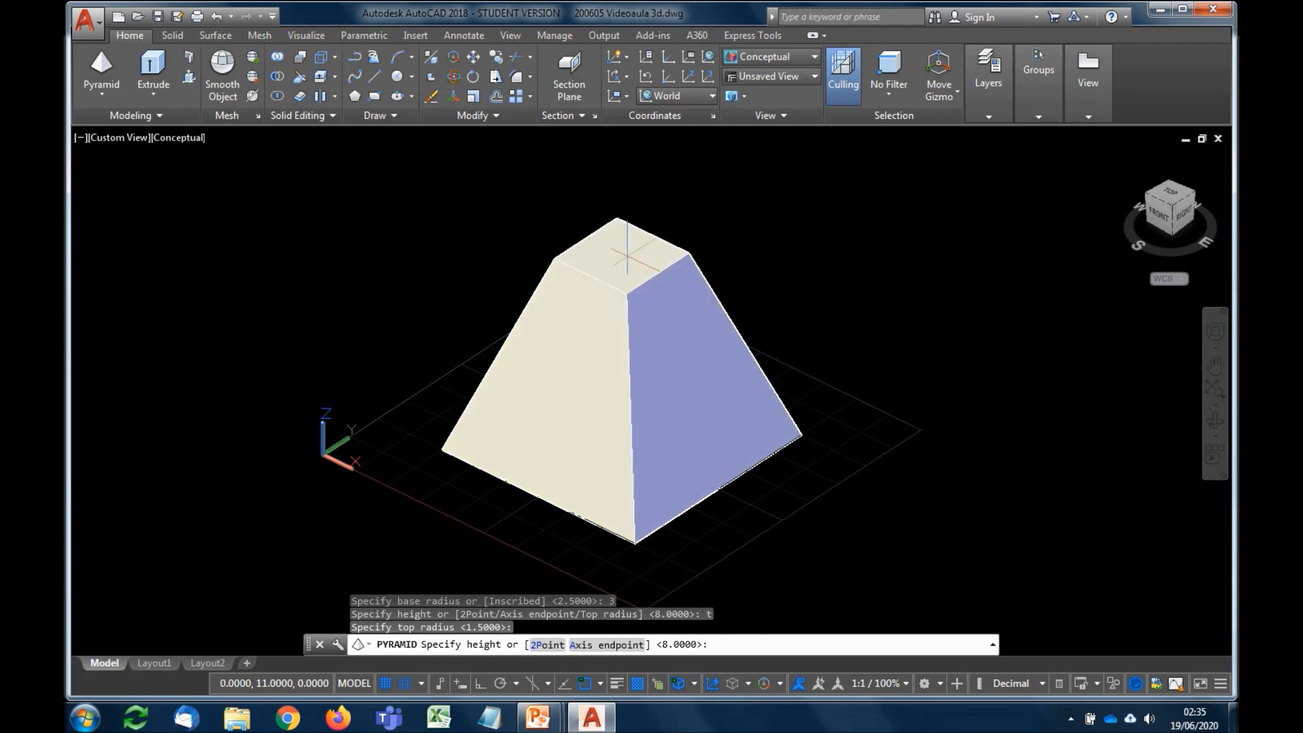
pyautogui.click(628, 251)
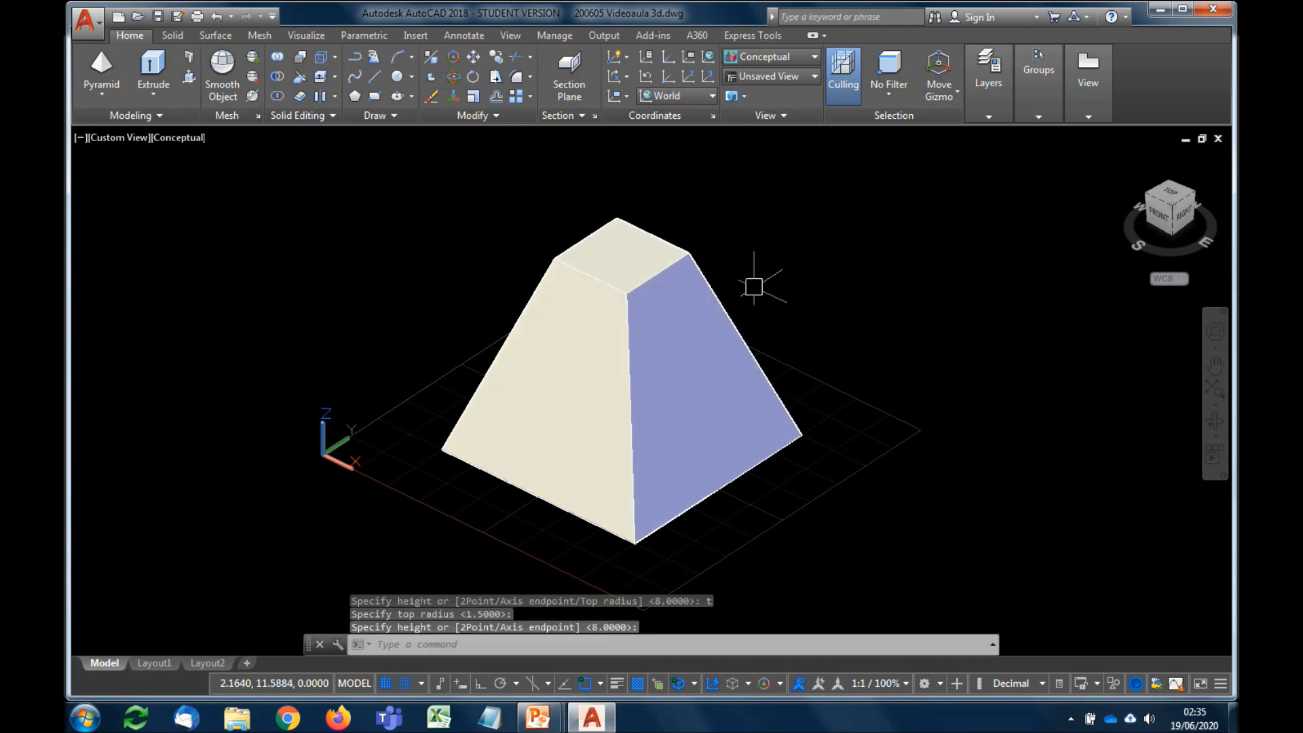
# - Erase the truncated pyramid and return to AutoCAD from the command-list slide
pyautogui.click(635, 358)
pyautogui.press('Delete')
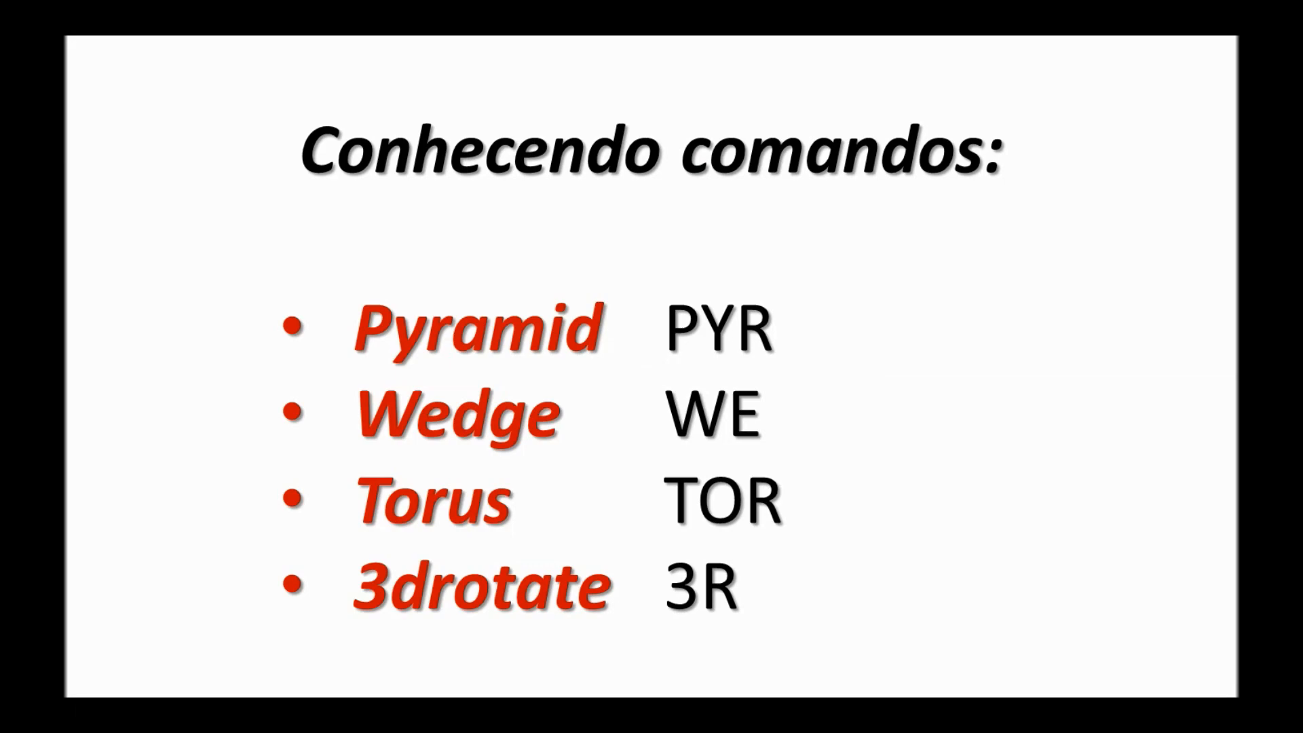
pyautogui.hotkey('alt', 'Tab')
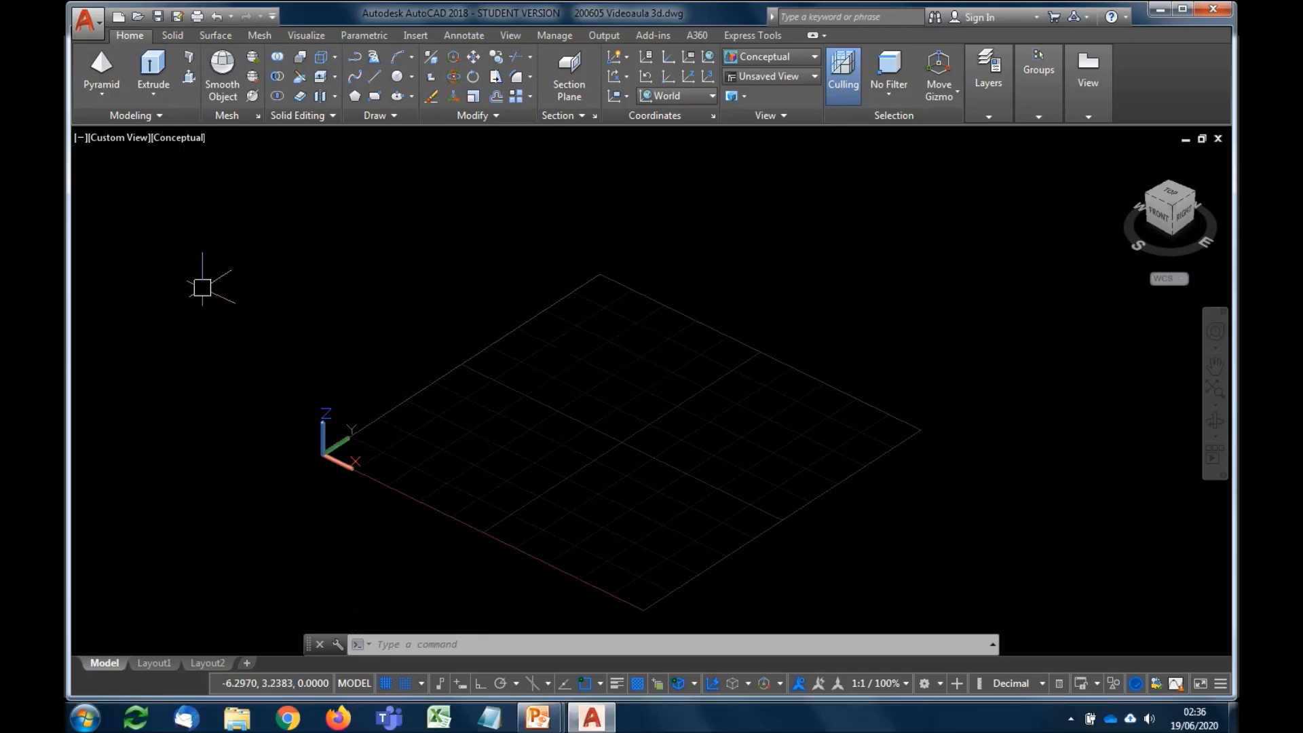
# - Draw a wedge with its base from corner 3,4 to about 7,6, giving it a freehand height
pyautogui.click(103, 94)
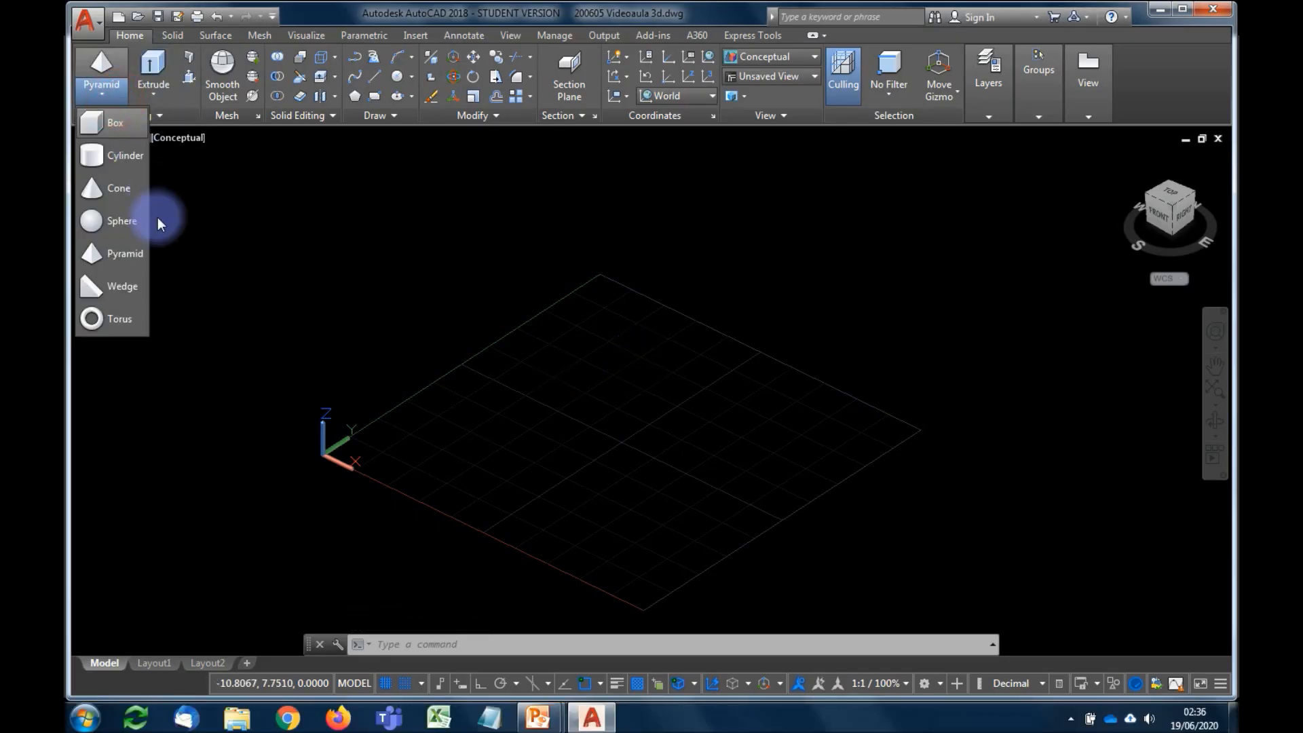
pyautogui.click(110, 297)
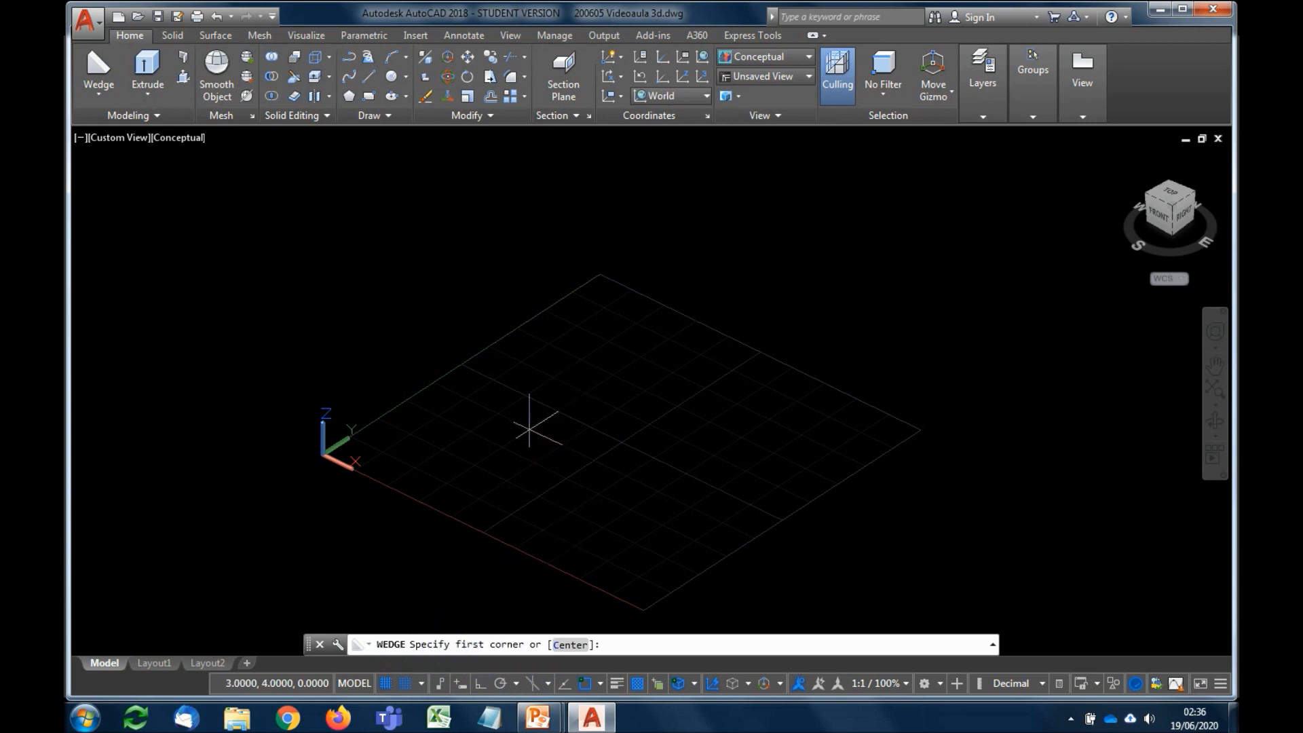
pyautogui.click(530, 428)
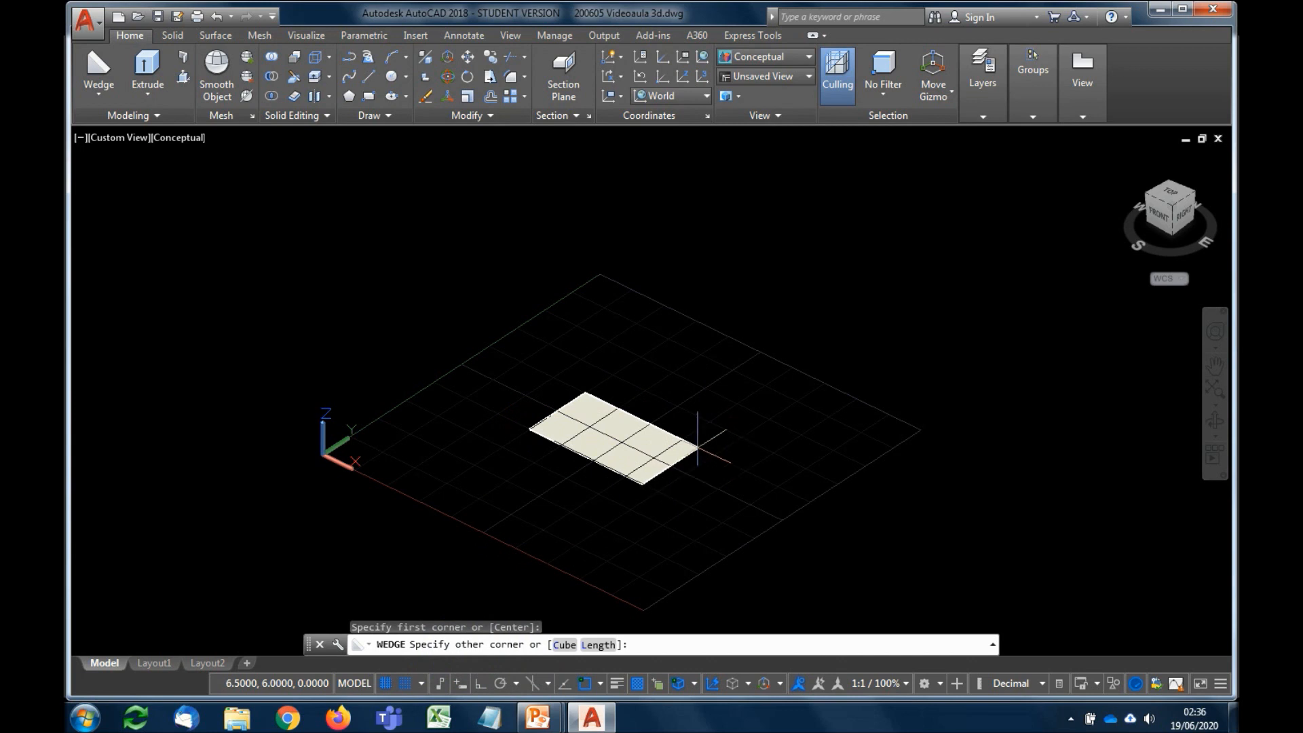
pyautogui.click(713, 452)
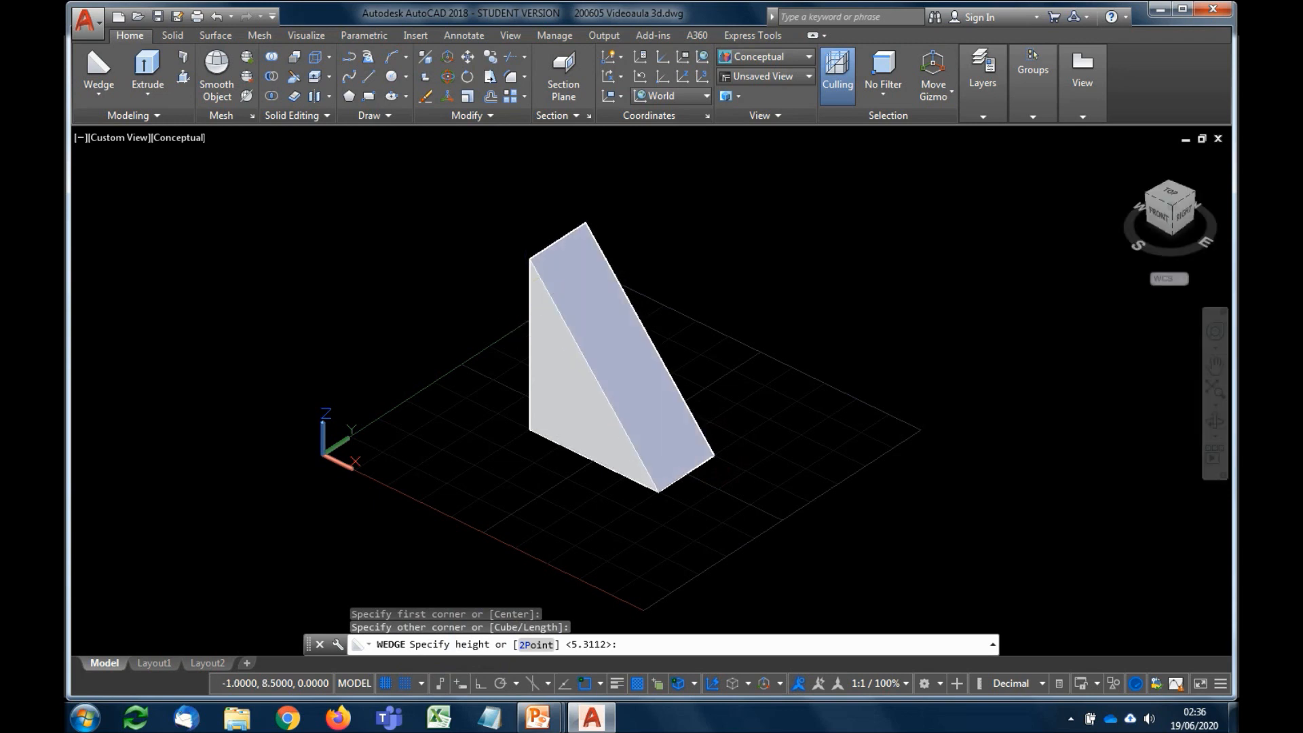
pyautogui.press('Return')
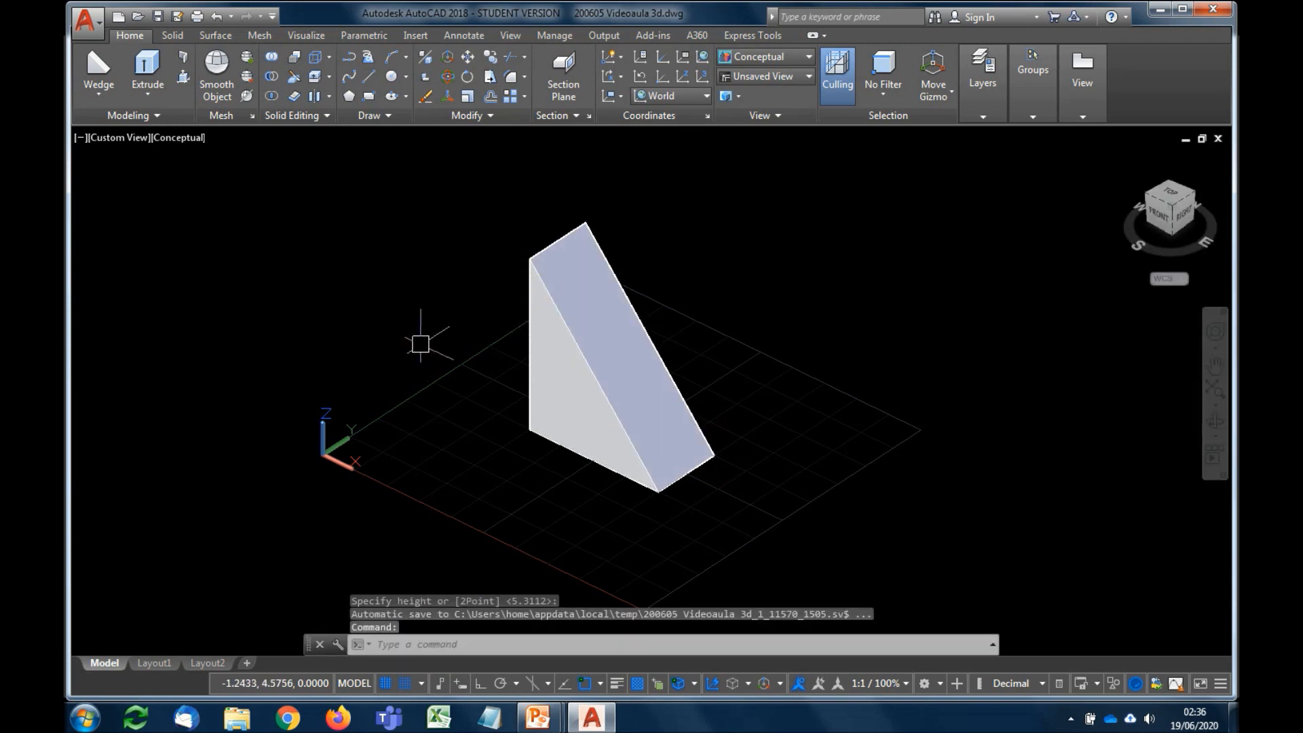
# - Erase the wedge from the grid
pyautogui.click(578, 371)
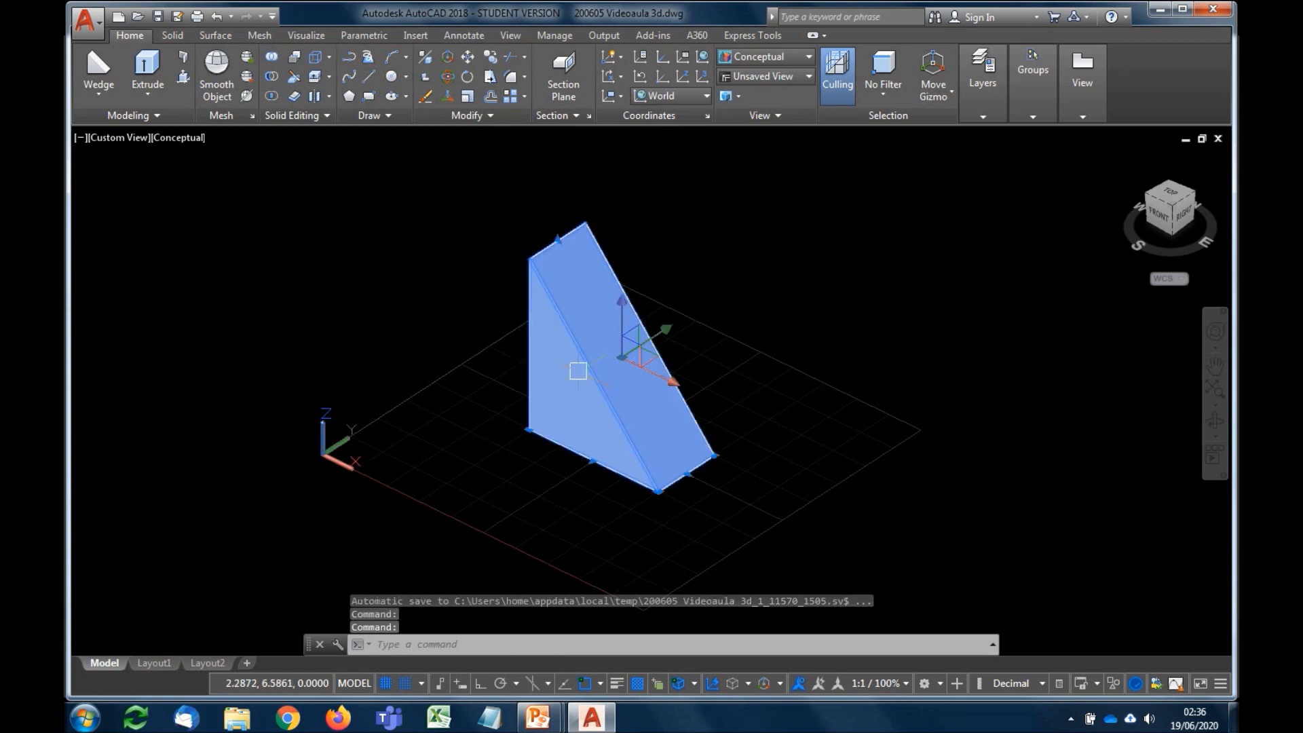
pyautogui.press('Delete')
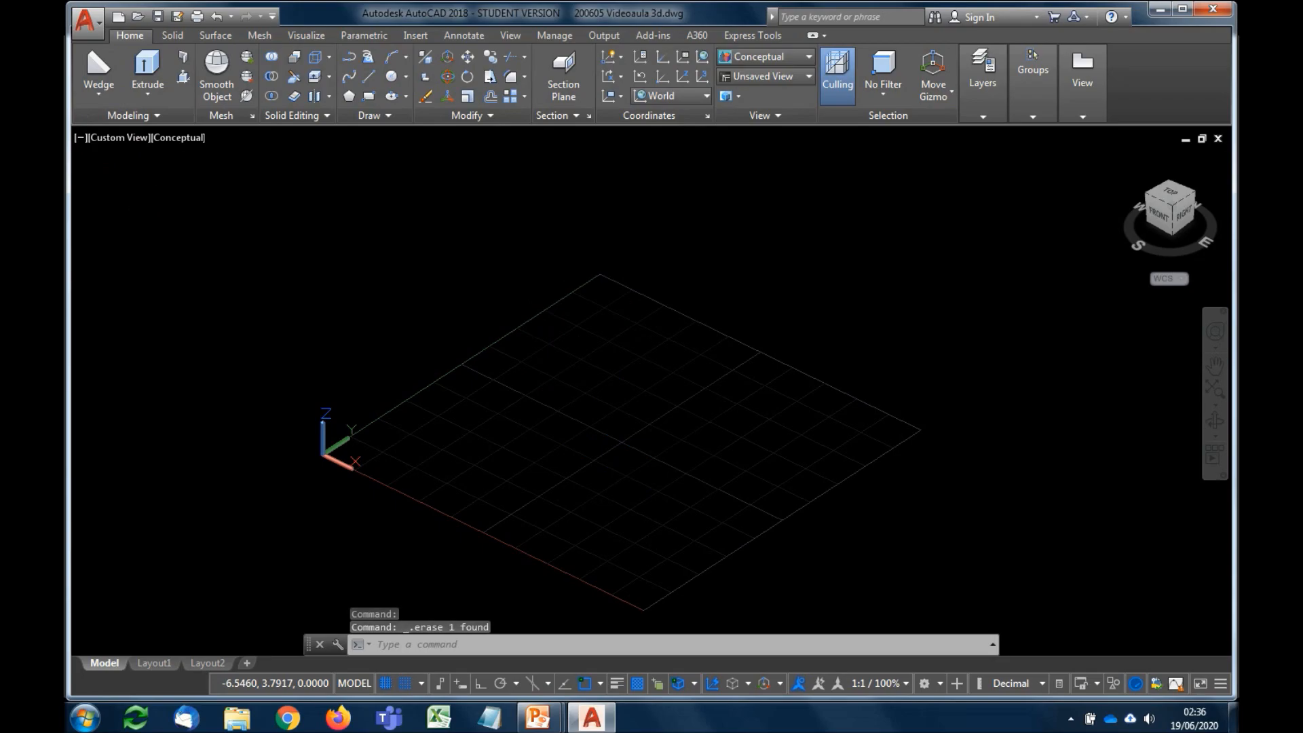
# - Check the Torus shortcut on the command-list slide, return to AutoCAD, and draw a torus centred at 5,5 with radius 4 and tube radius 0.2
pyautogui.hotkey('alt', 'Tab')
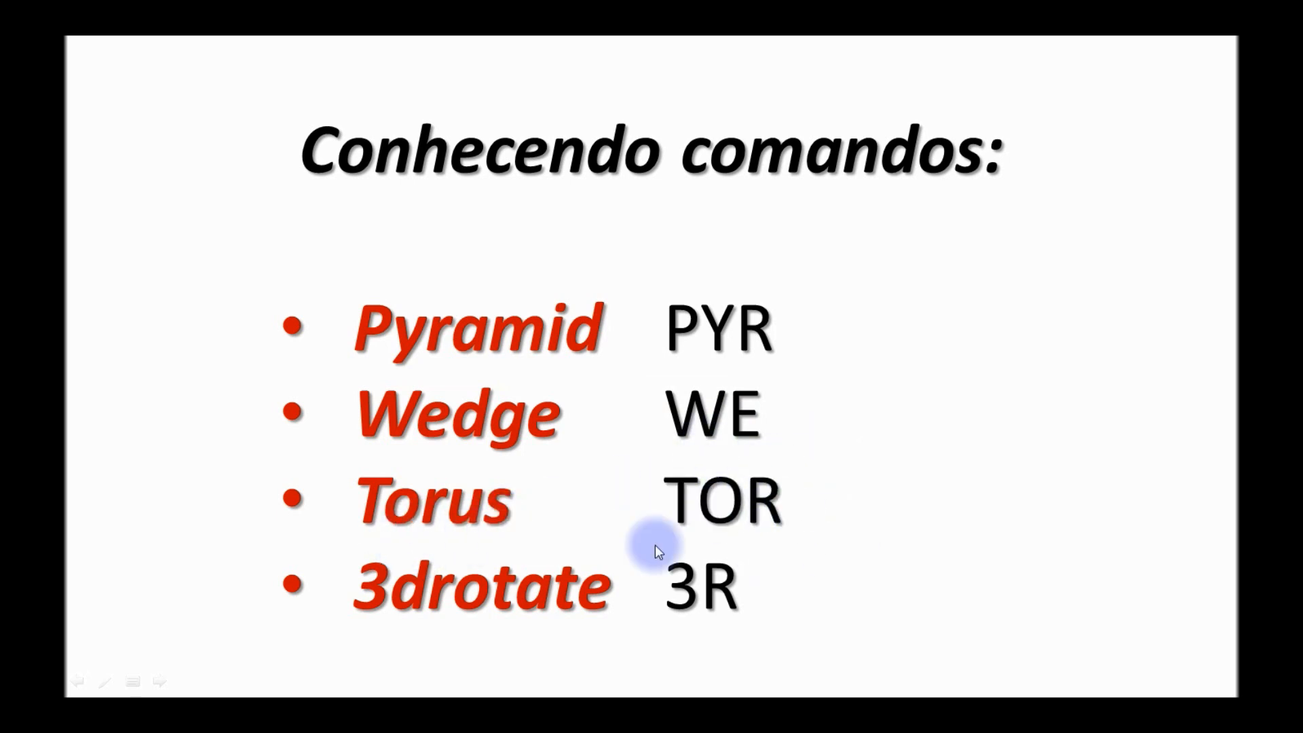
pyautogui.hotkey('alt', 'Tab')
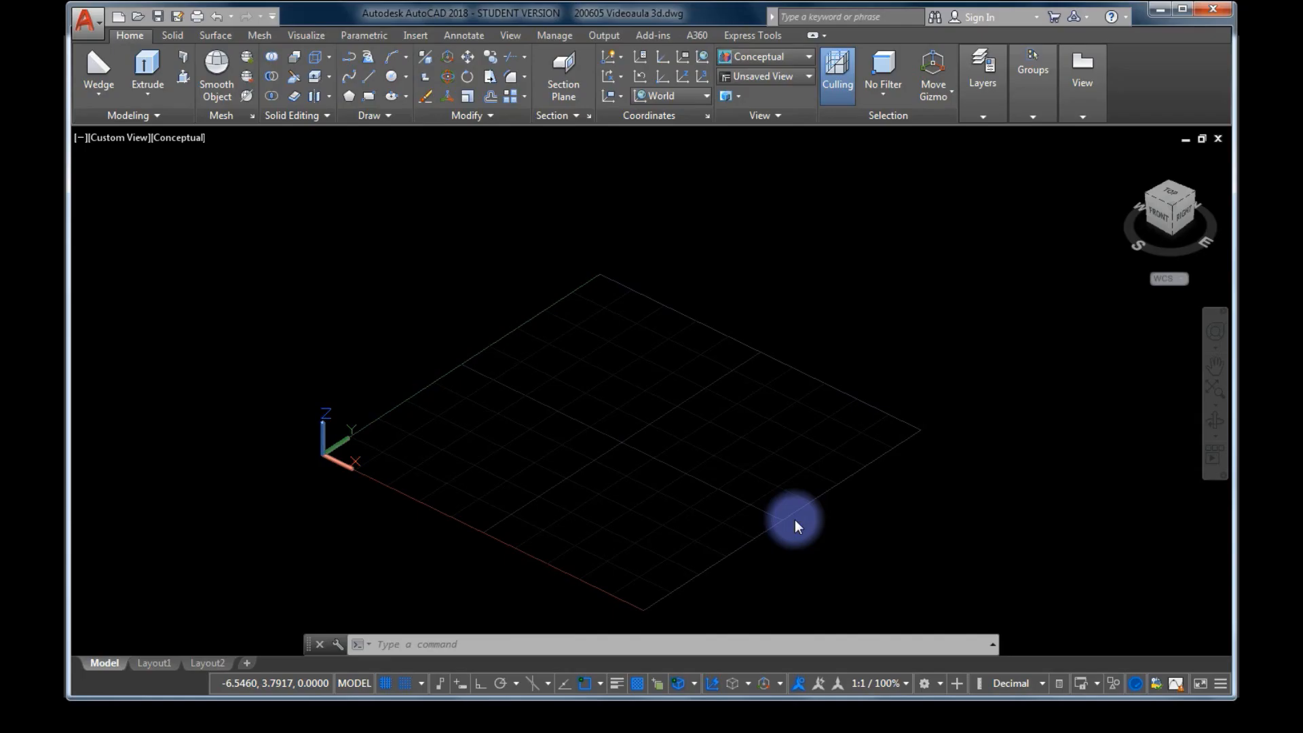
pyautogui.write('TOR')
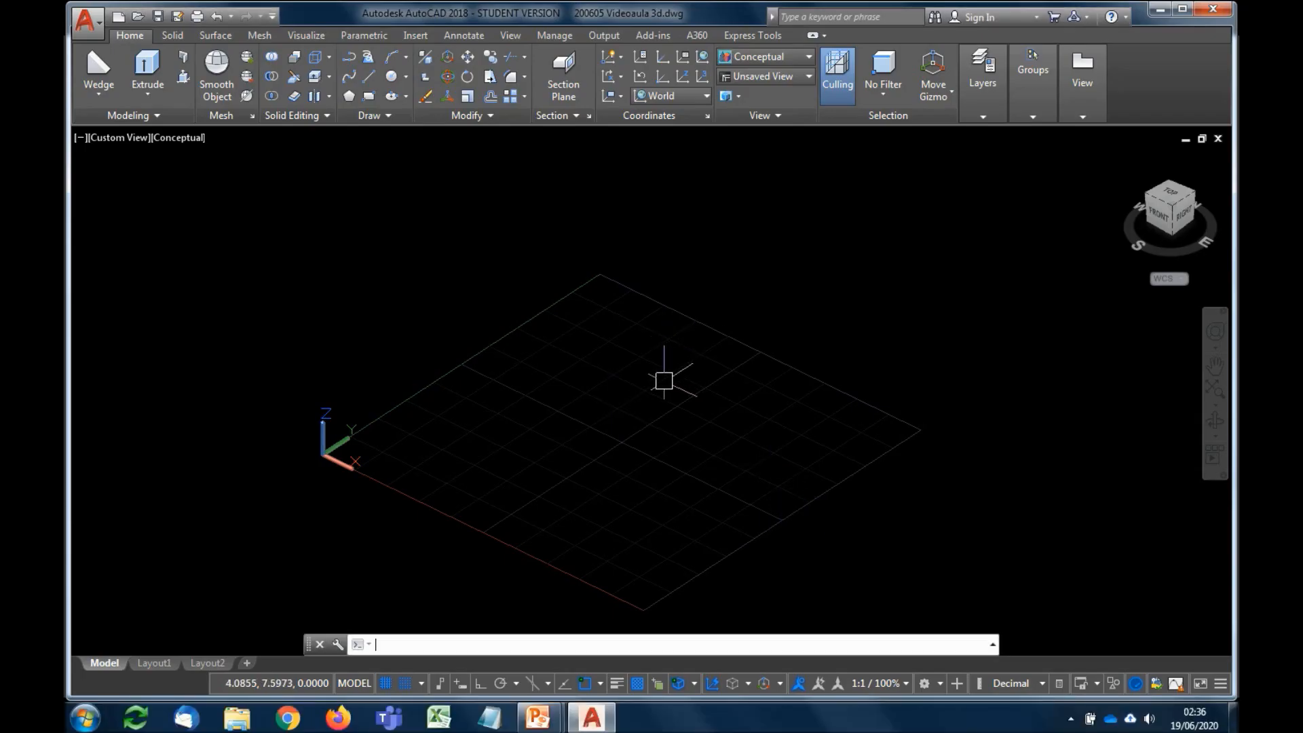
pyautogui.press('Return')
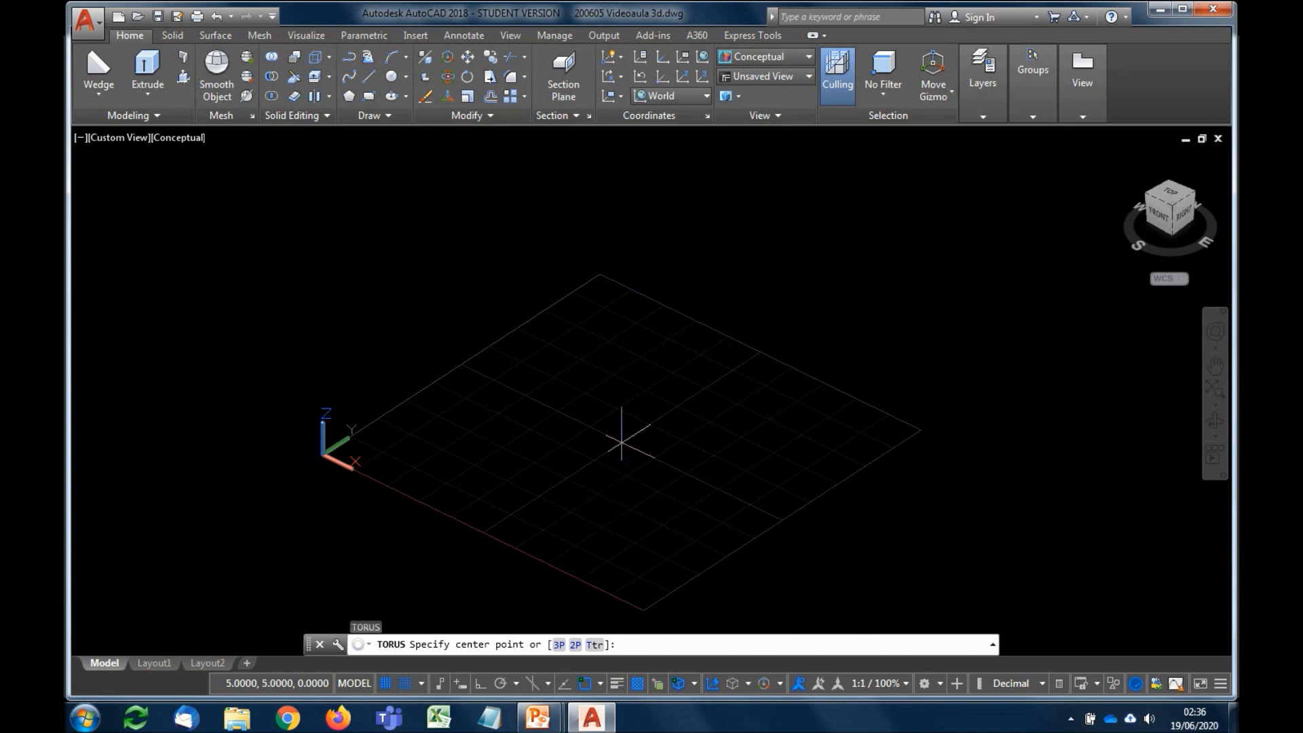
pyautogui.click(621, 441)
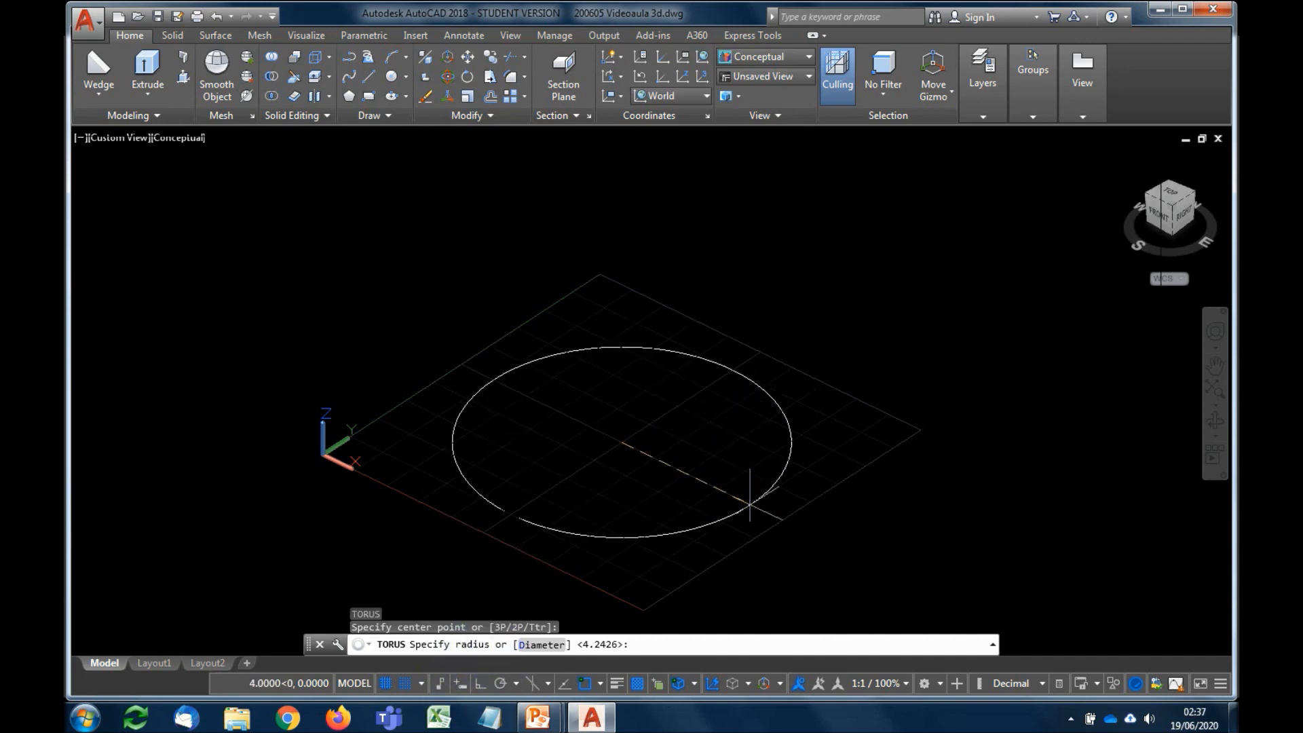
pyautogui.click(750, 503)
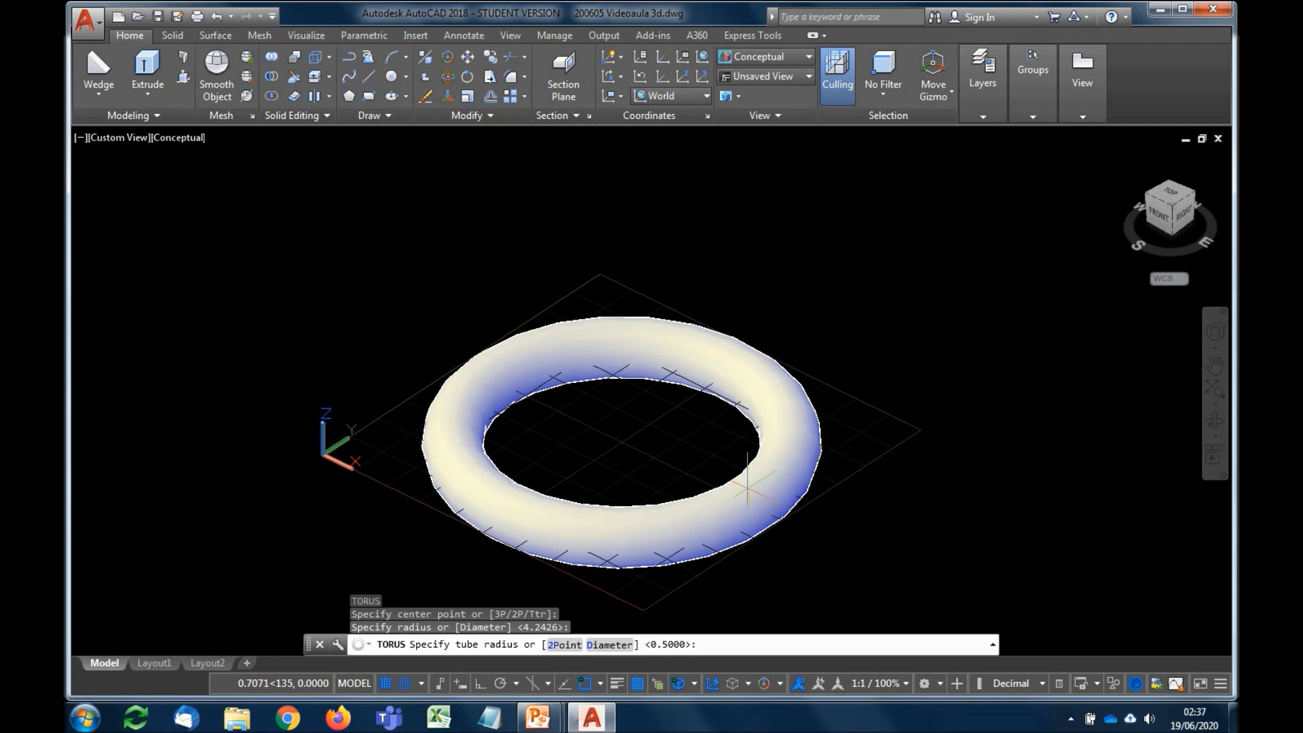
pyautogui.write('0.23')
pyautogui.press('BackSpace')
pyautogui.press('Return')
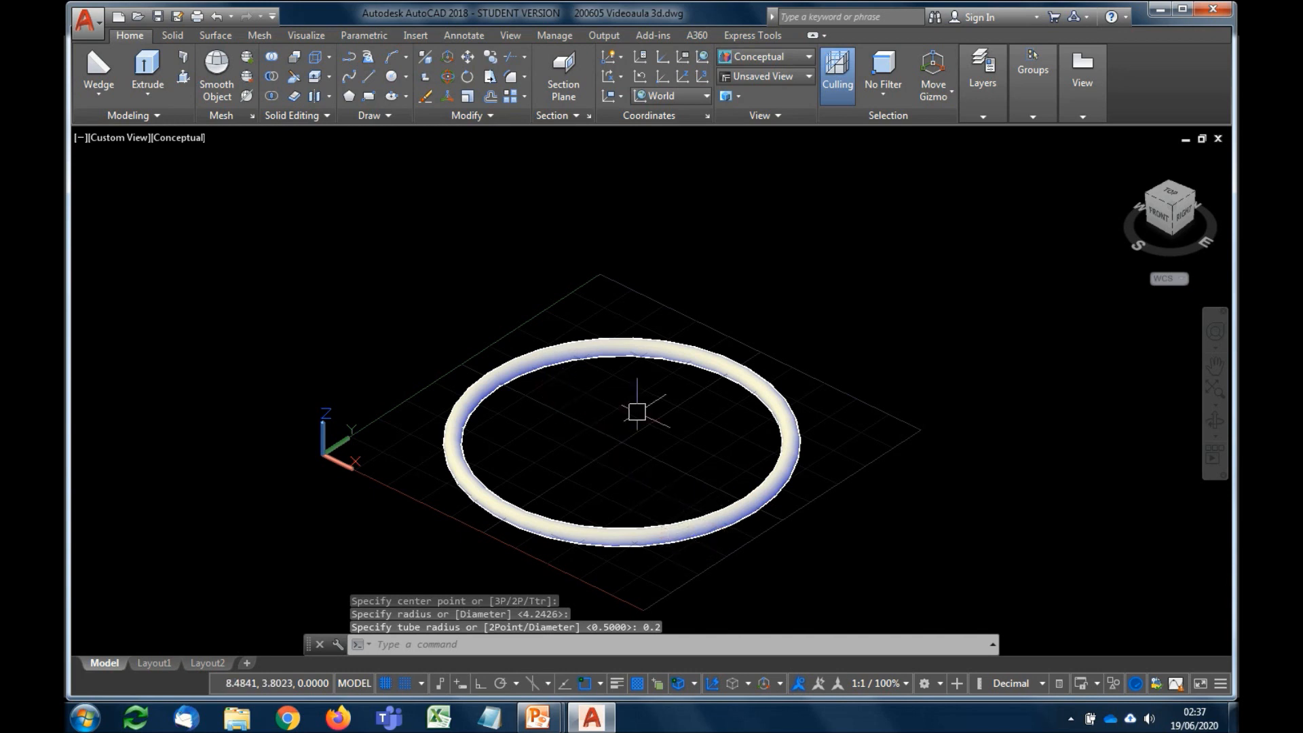
# - Draw a second torus beyond the far edge of the grid, picking its radius and a thick tube radius freehand
pyautogui.click(87, 92)
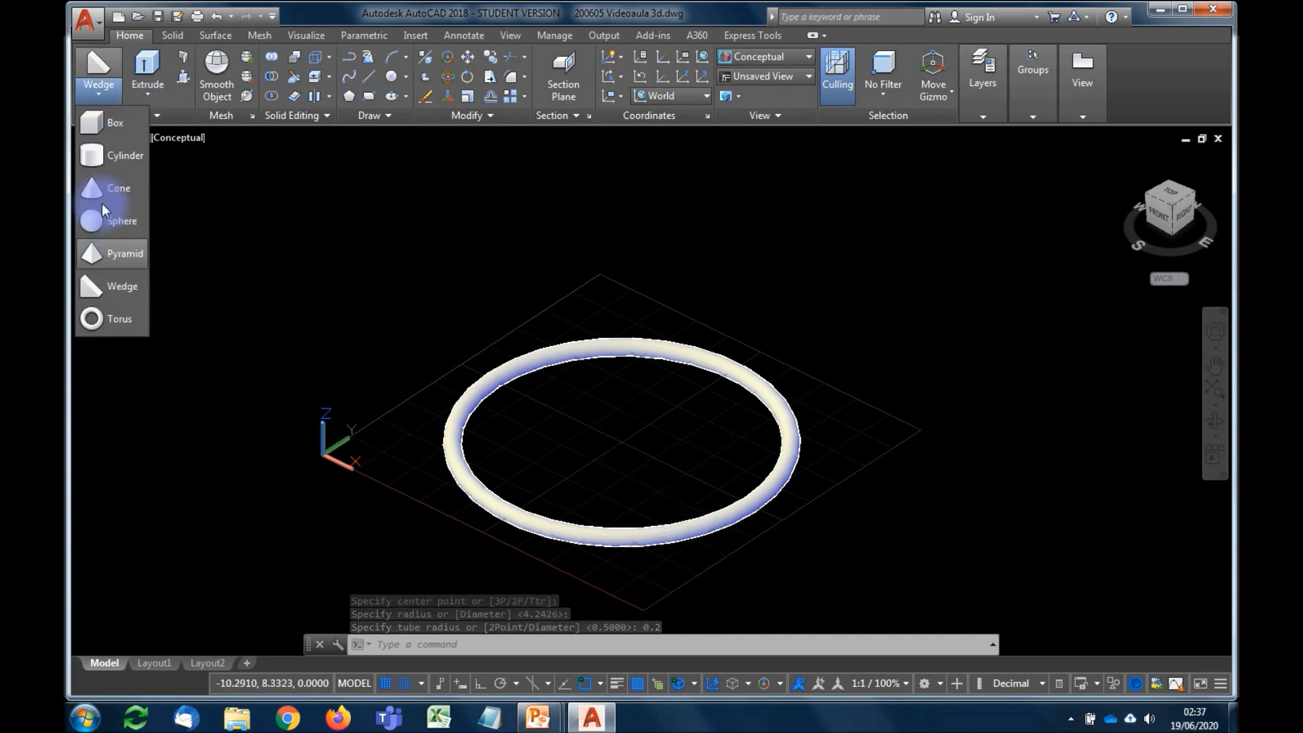
pyautogui.click(125, 317)
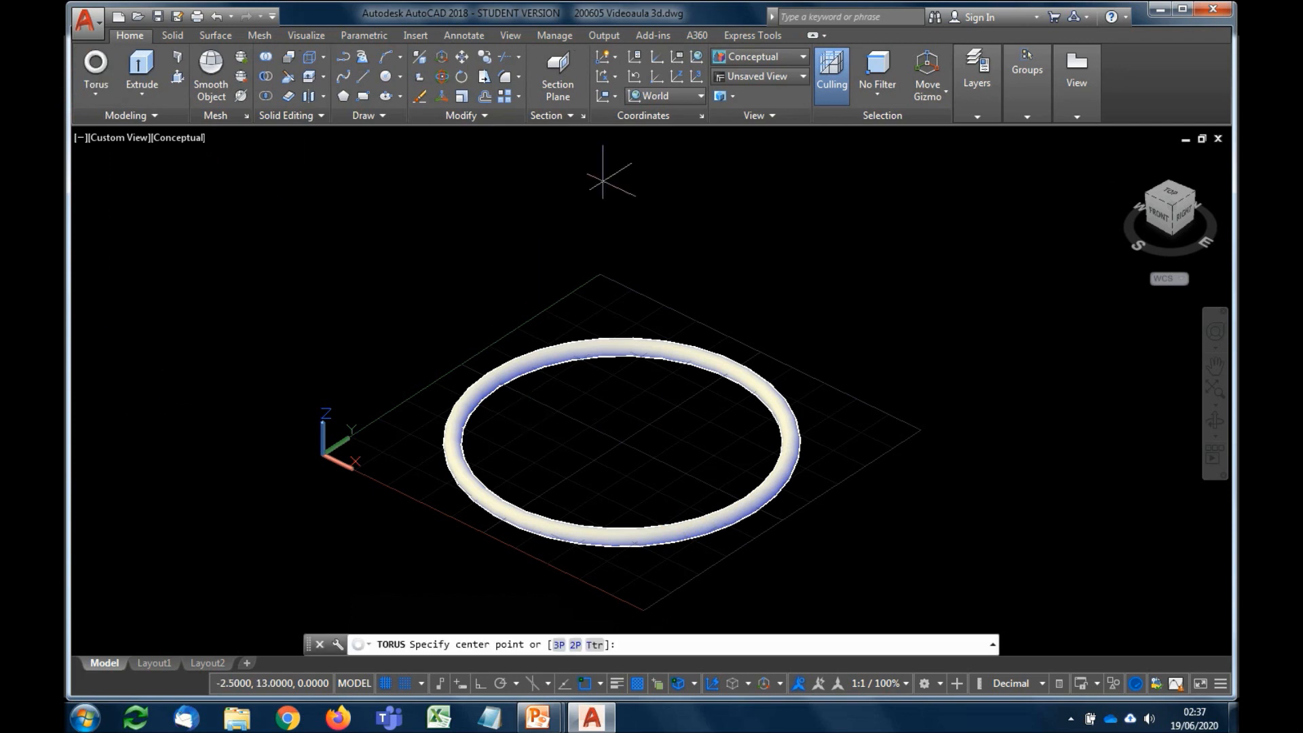
pyautogui.scroll(-2, 421, 475)
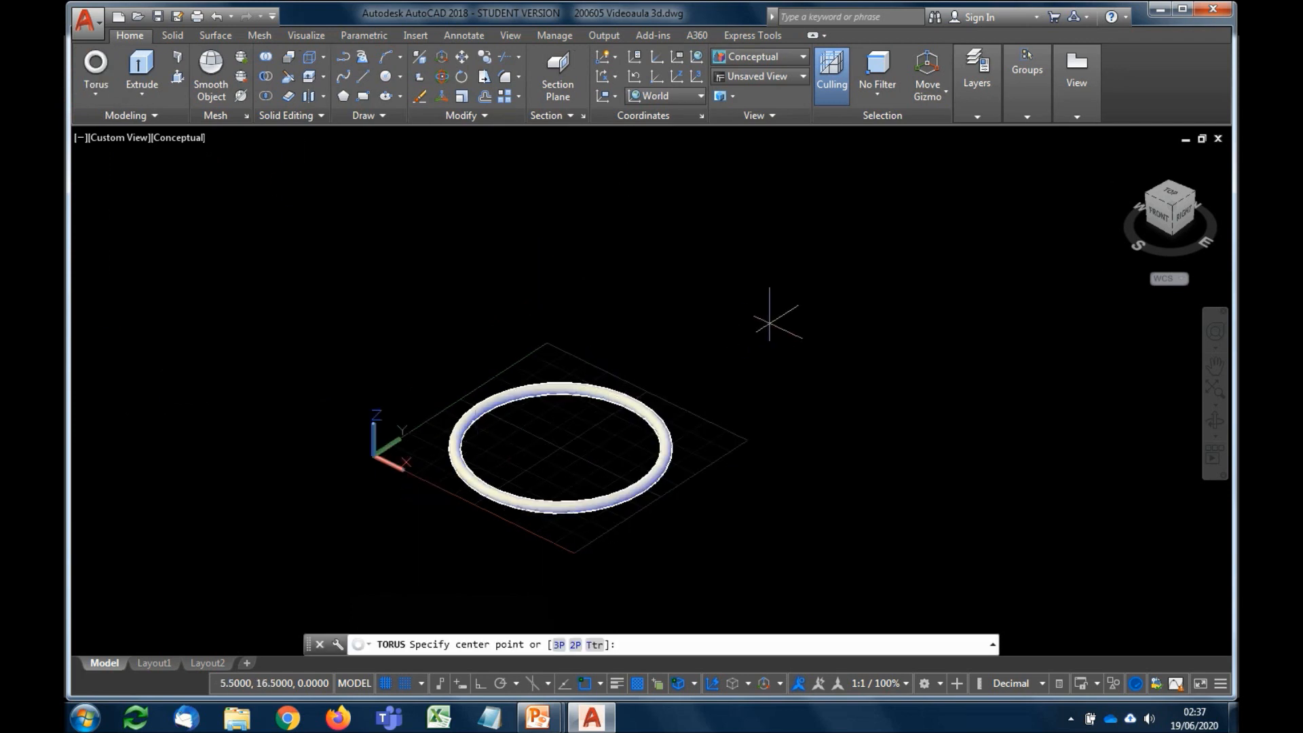
pyautogui.click(767, 299)
pyautogui.click(841, 312)
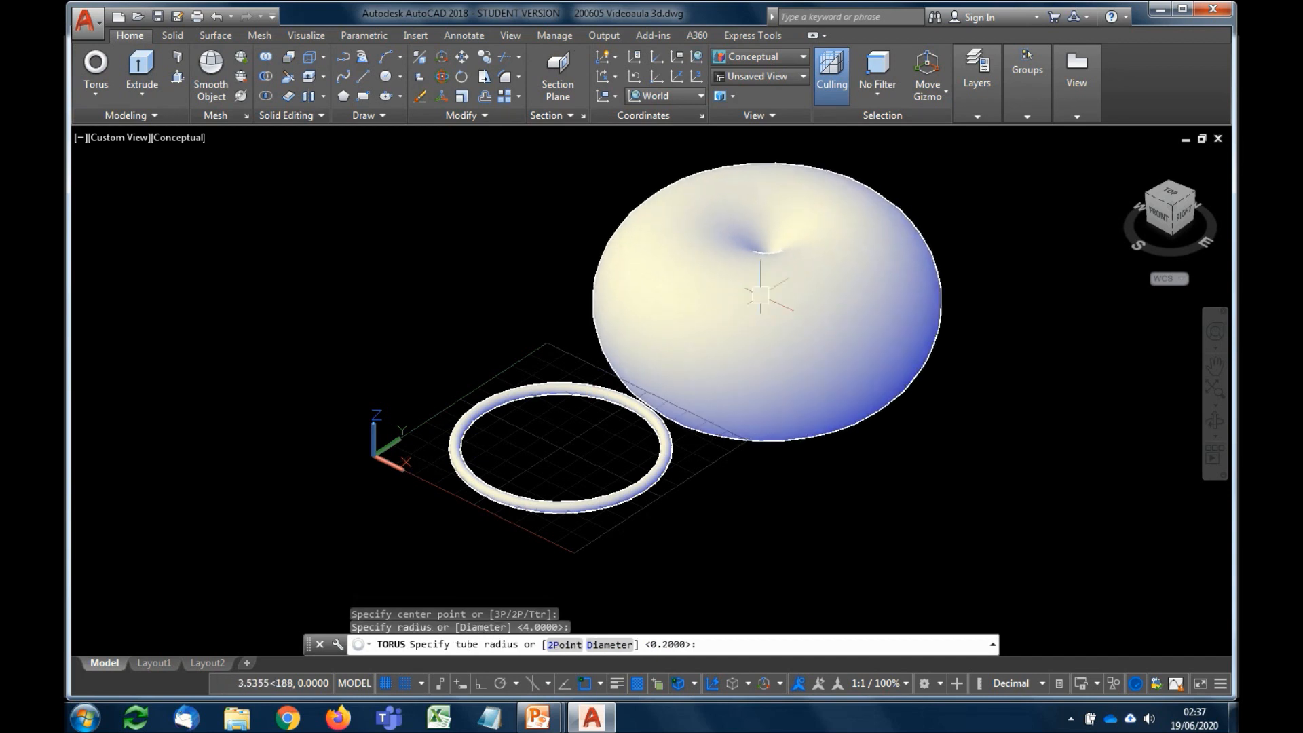
pyautogui.click(755, 293)
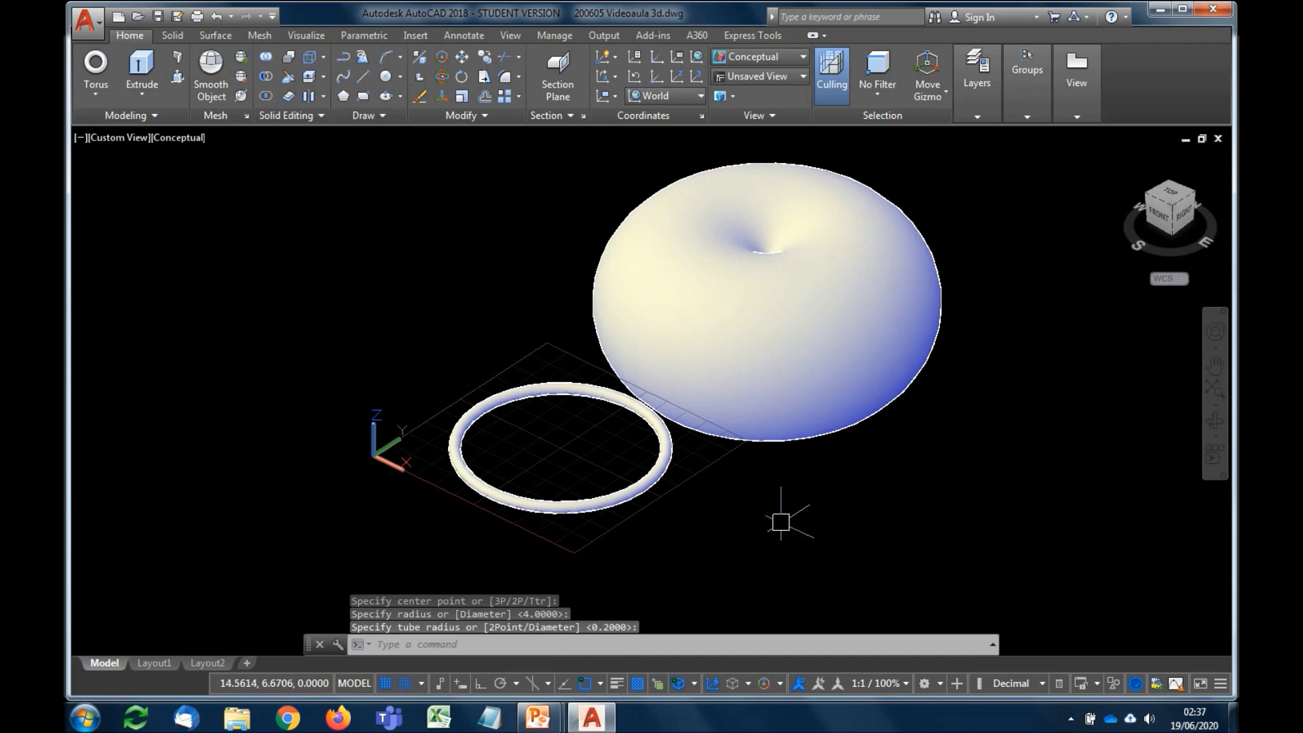
# - Erase the thick torus and the thin torus, leaving the grid empty
pyautogui.click(804, 390)
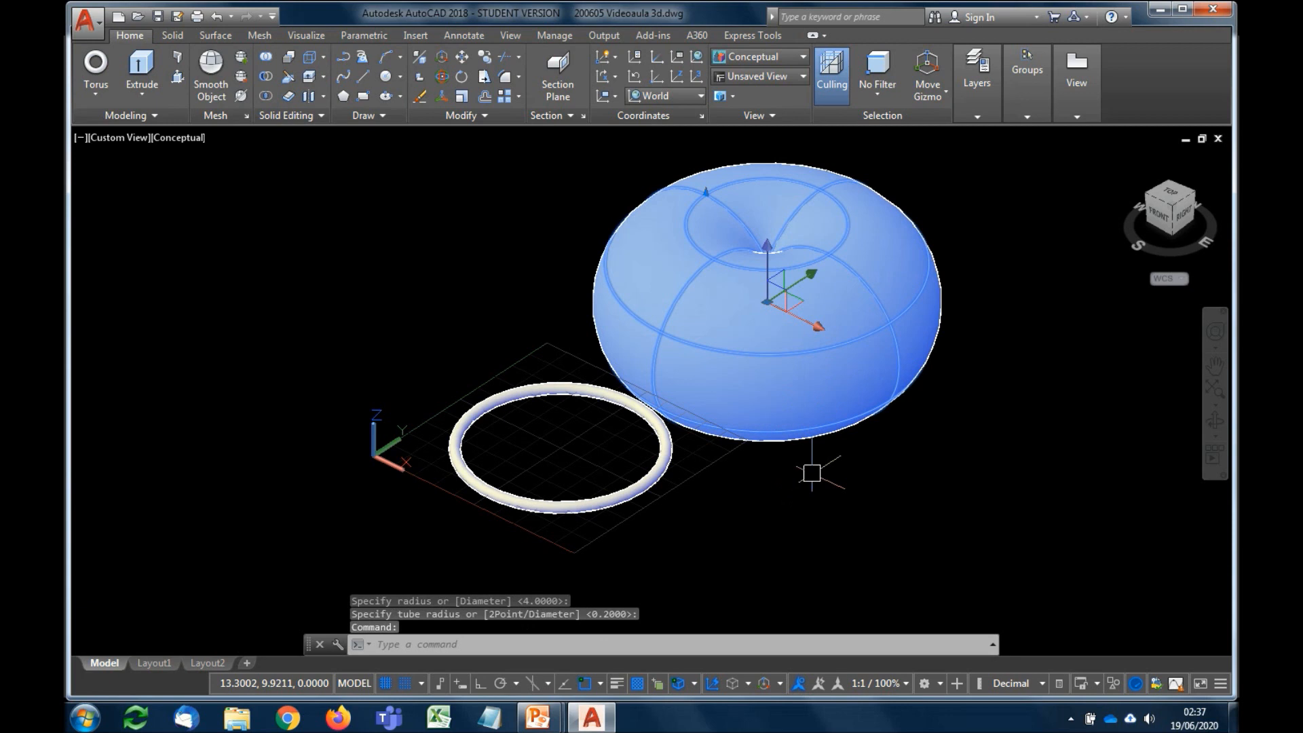
pyautogui.press('Delete')
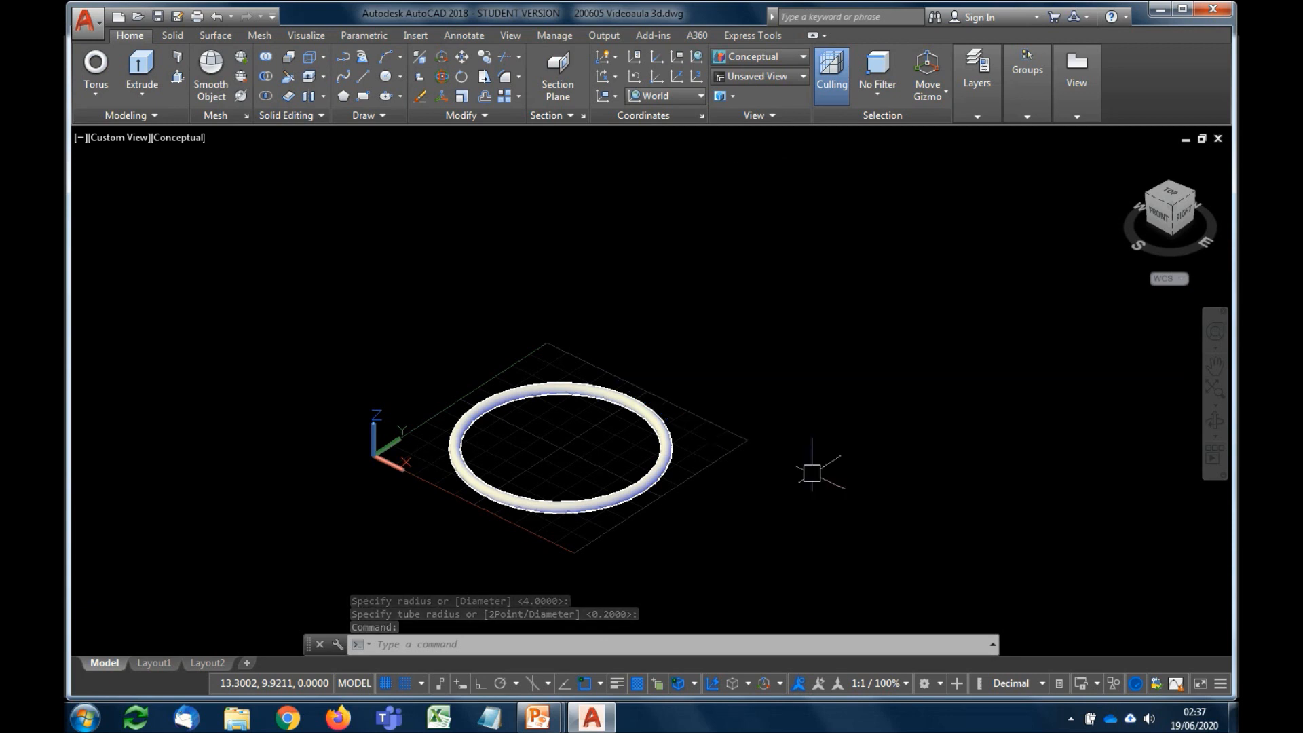
pyautogui.click(610, 486)
pyautogui.press('Delete')
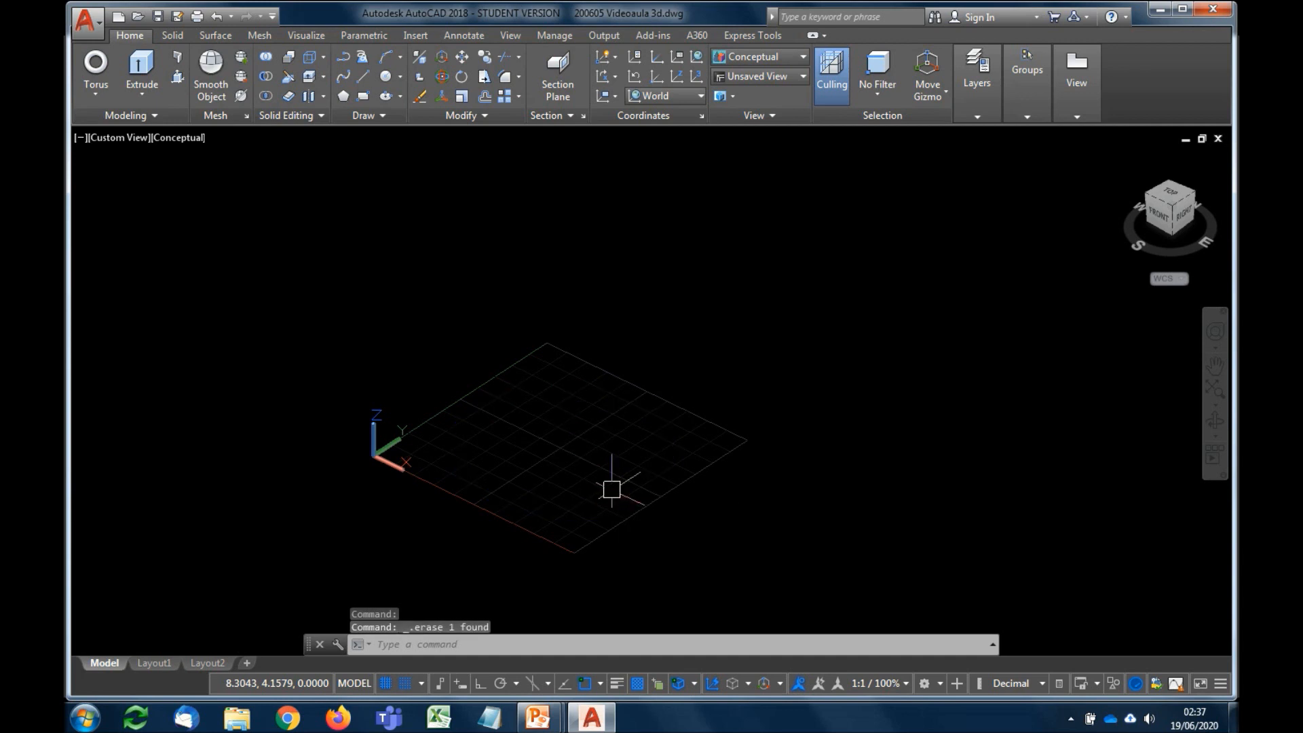
pyautogui.scroll(2, 516, 540)
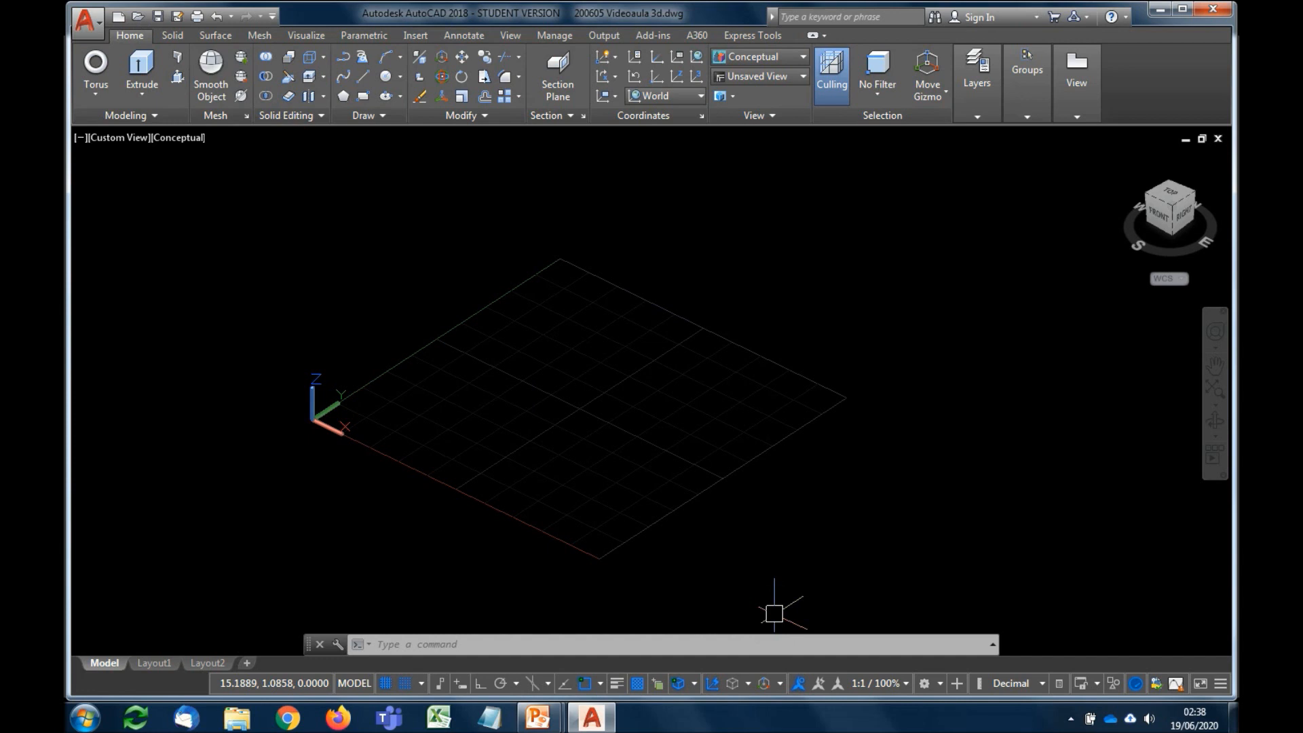
pyautogui.write('3R')
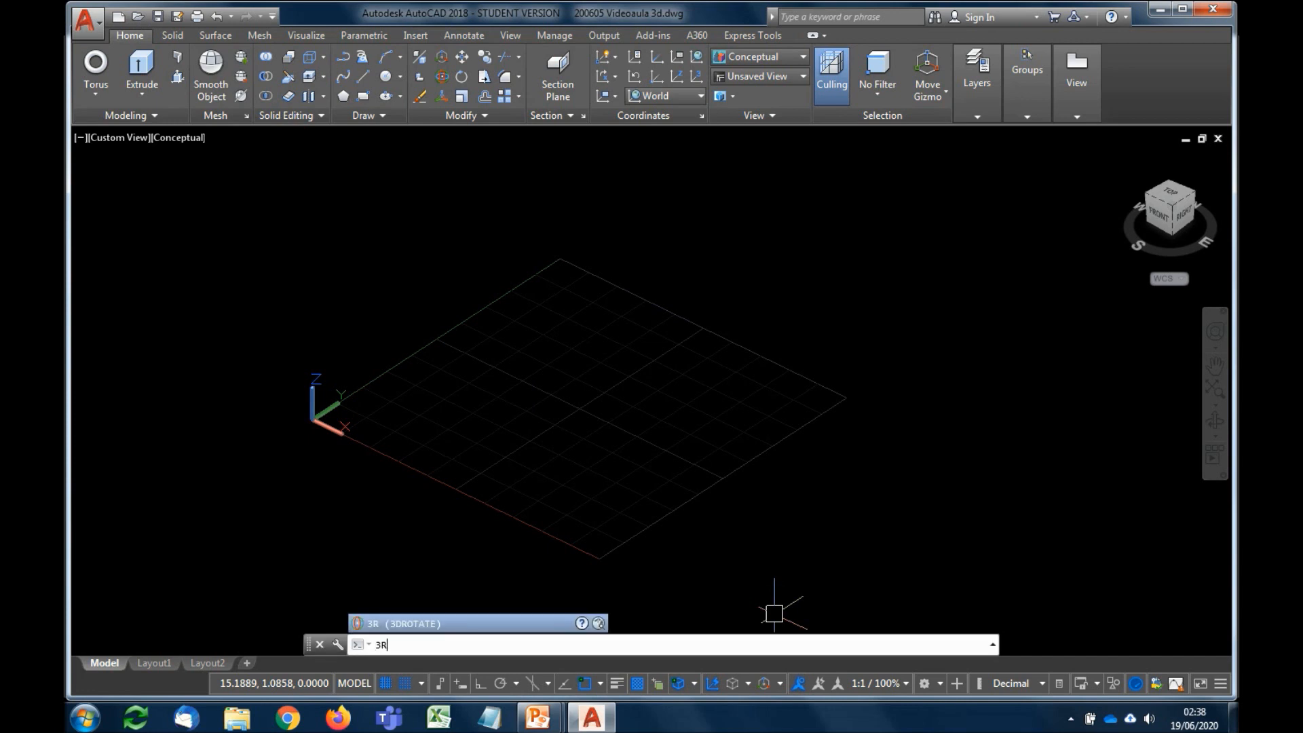
pyautogui.press('Return')
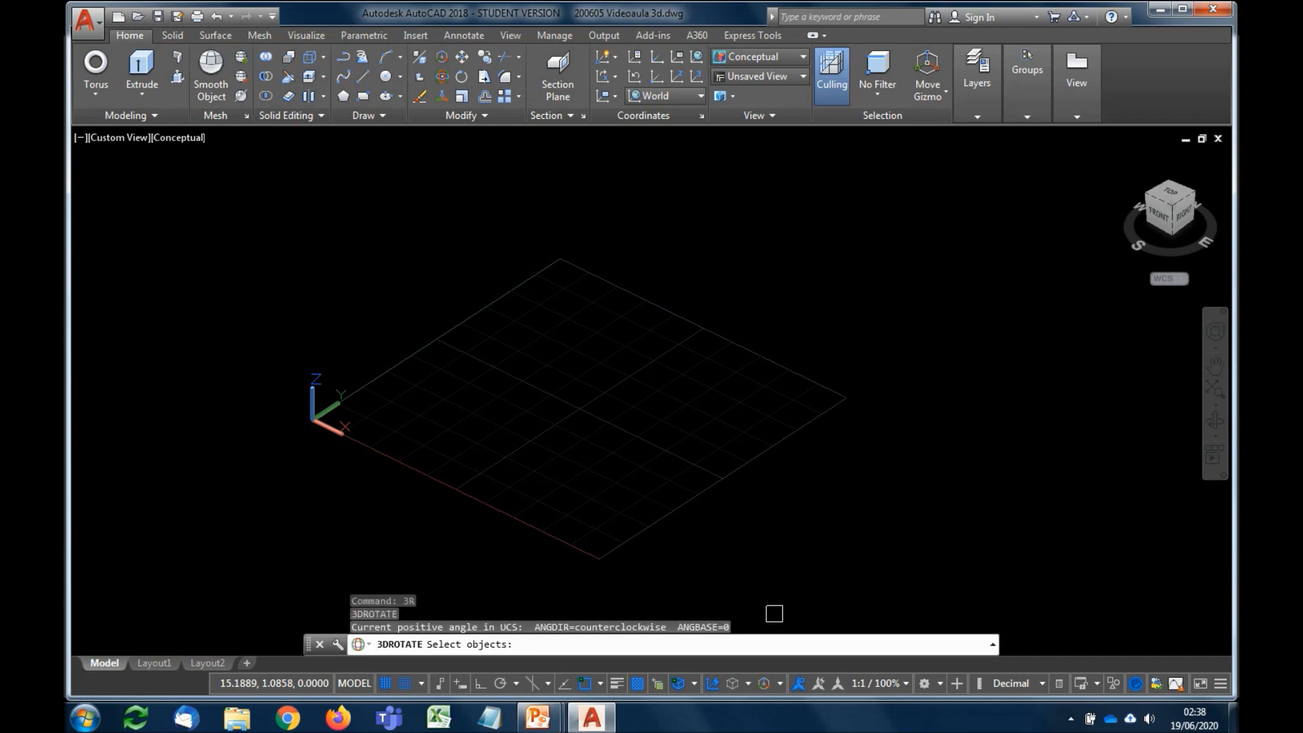
pyautogui.press('Escape')
# - Draw a cylinder centred at 5,5 on the grid with a base radius of about 1.5 and a height of about 4.83
pyautogui.click(95, 89)
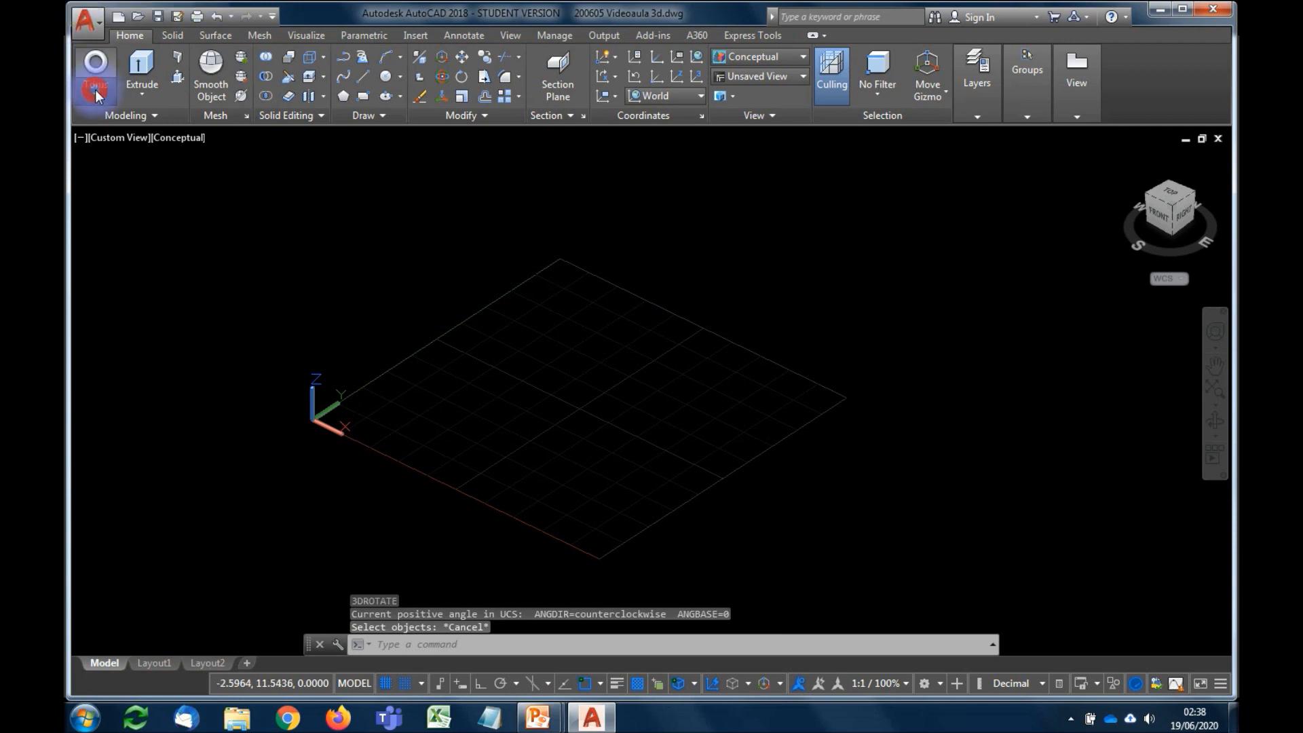
pyautogui.click(107, 165)
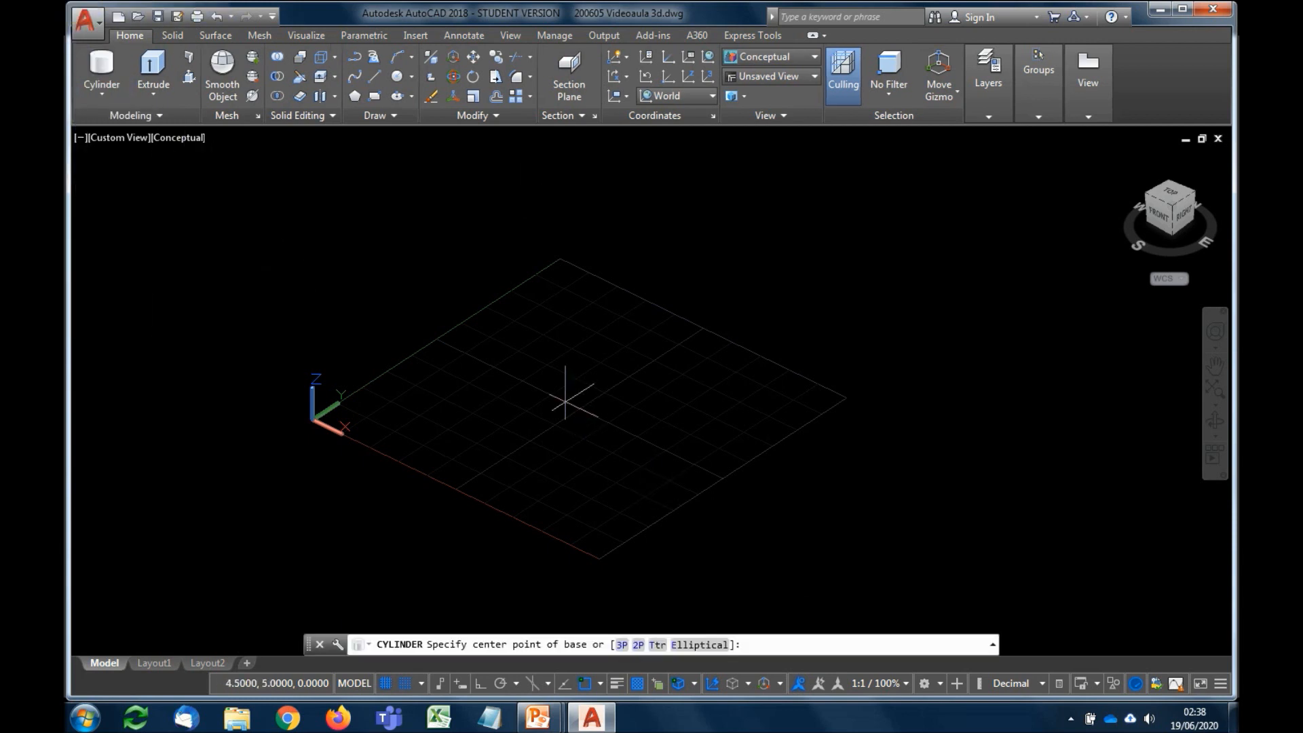
pyautogui.click(579, 408)
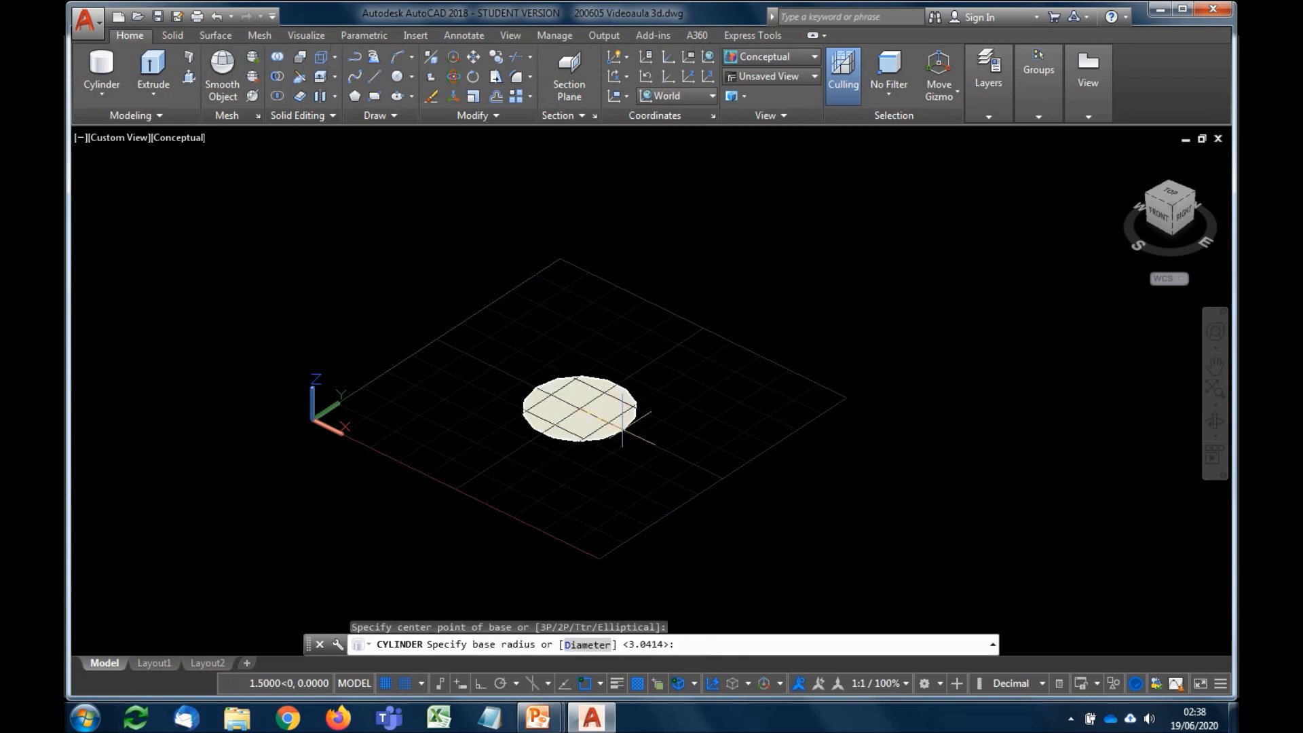
pyautogui.click(623, 410)
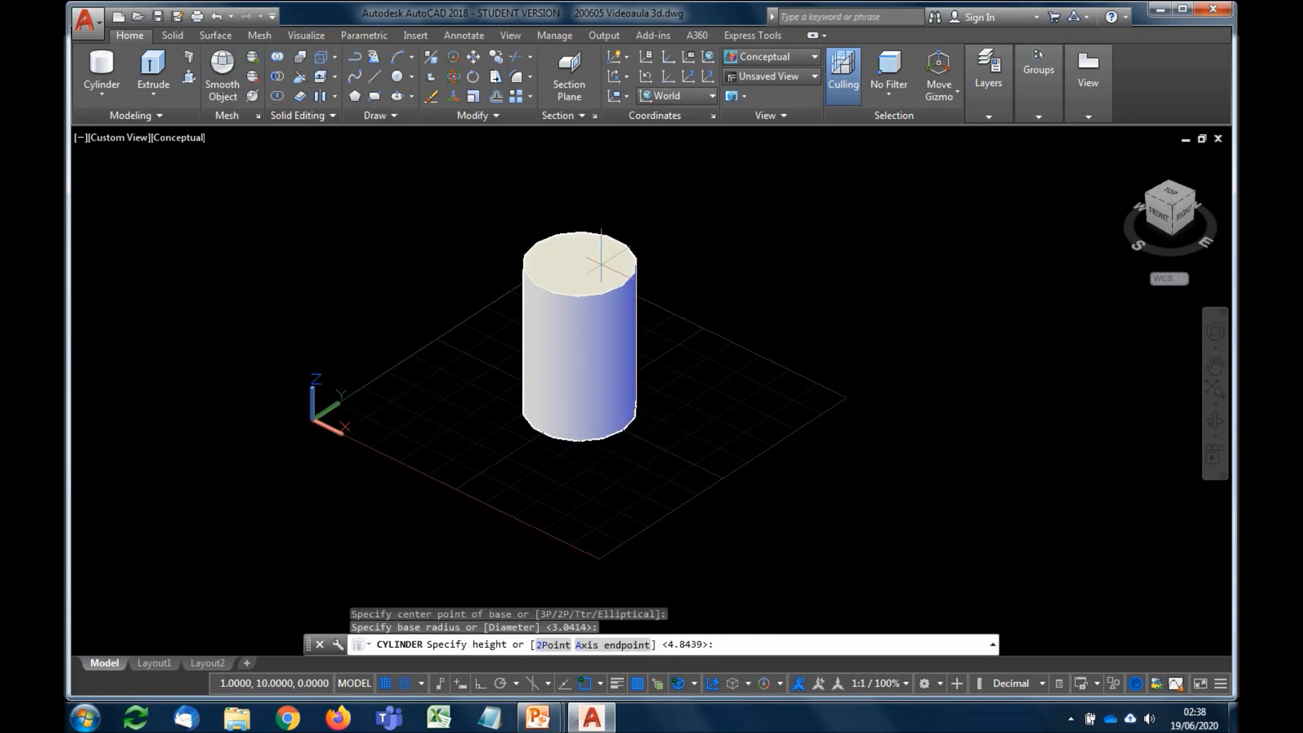
pyautogui.click(588, 258)
pyautogui.scroll(2, 583, 286)
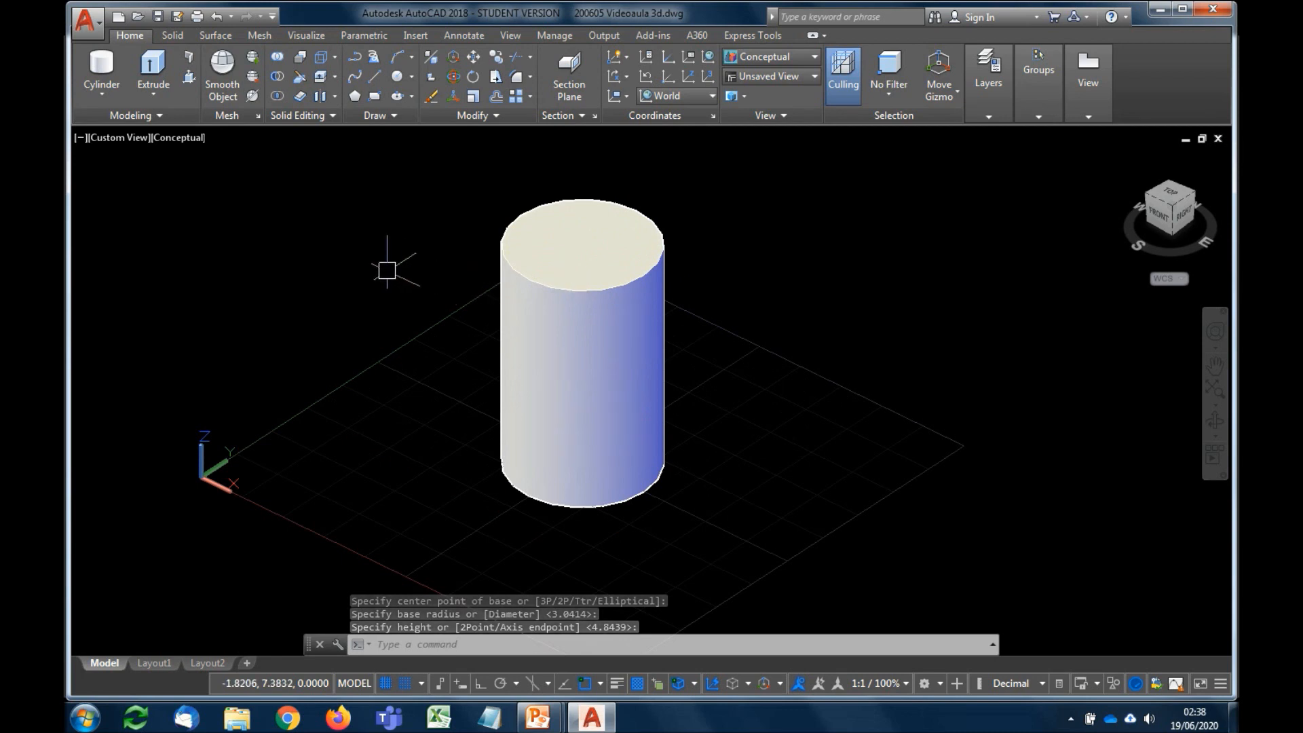
pyautogui.write('3R')
pyautogui.press('Return')
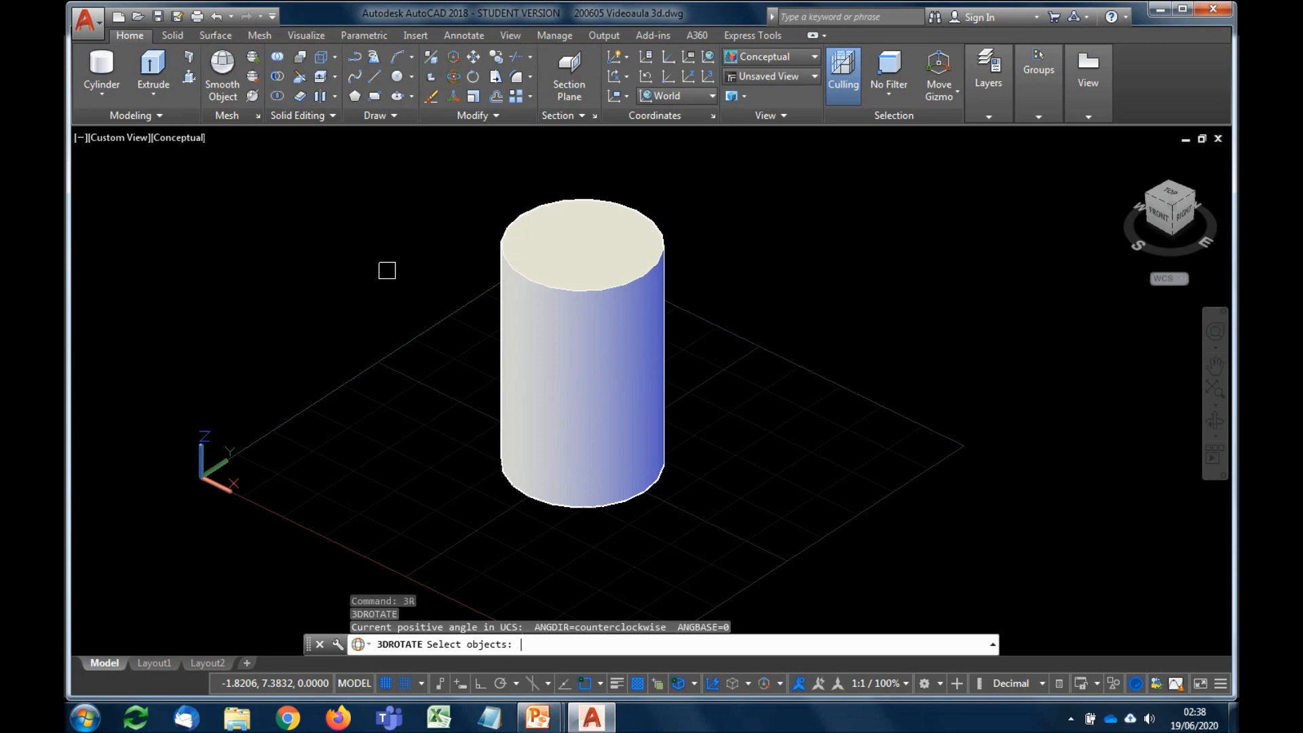
pyautogui.press('Escape')
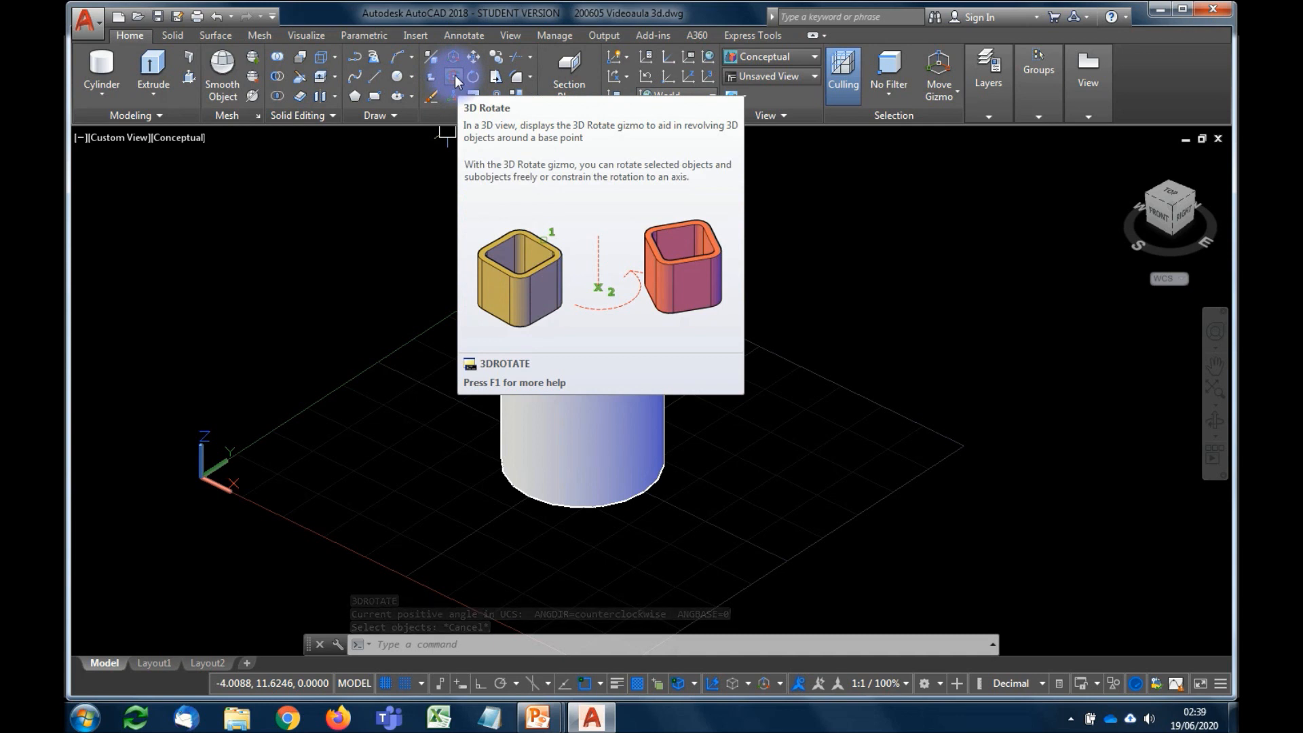
pyautogui.press('Escape')
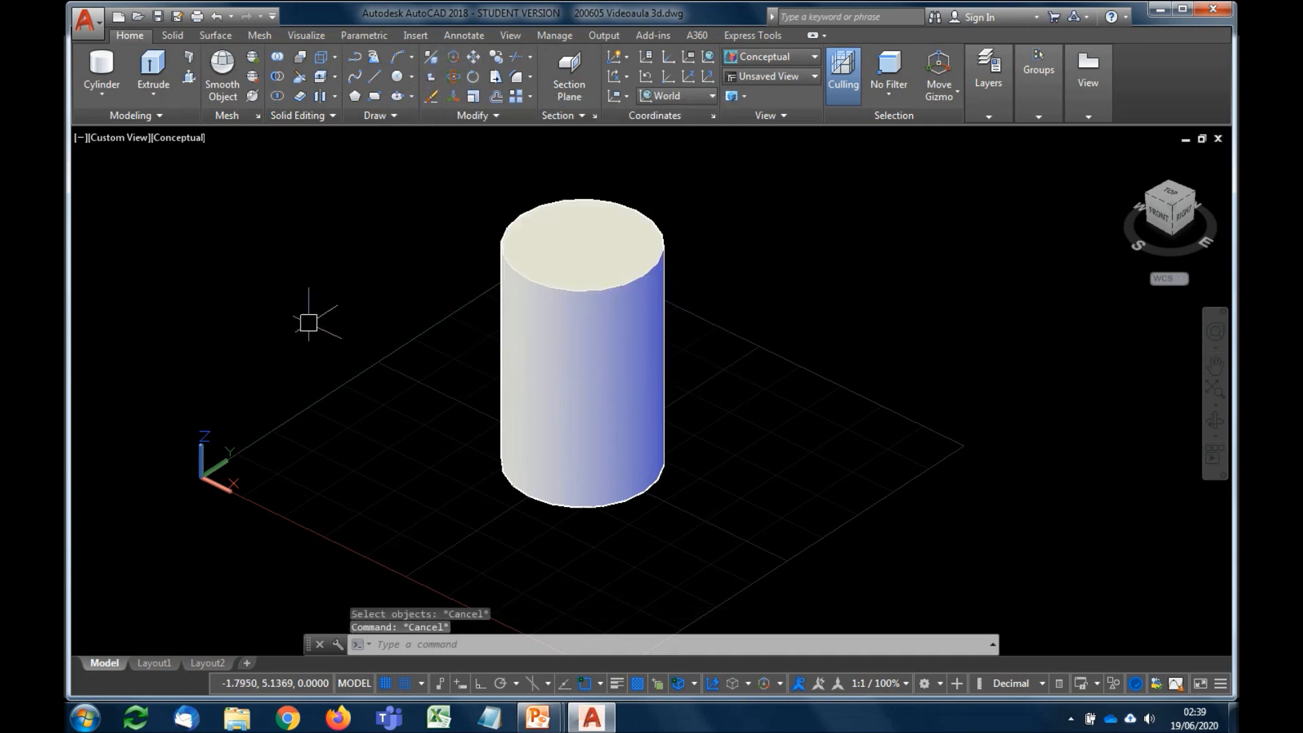
# - Rotate the cylinder 90 degrees about the Y axis with 3DROTATE, using the centre of its top face as base point
pyautogui.write('3r')
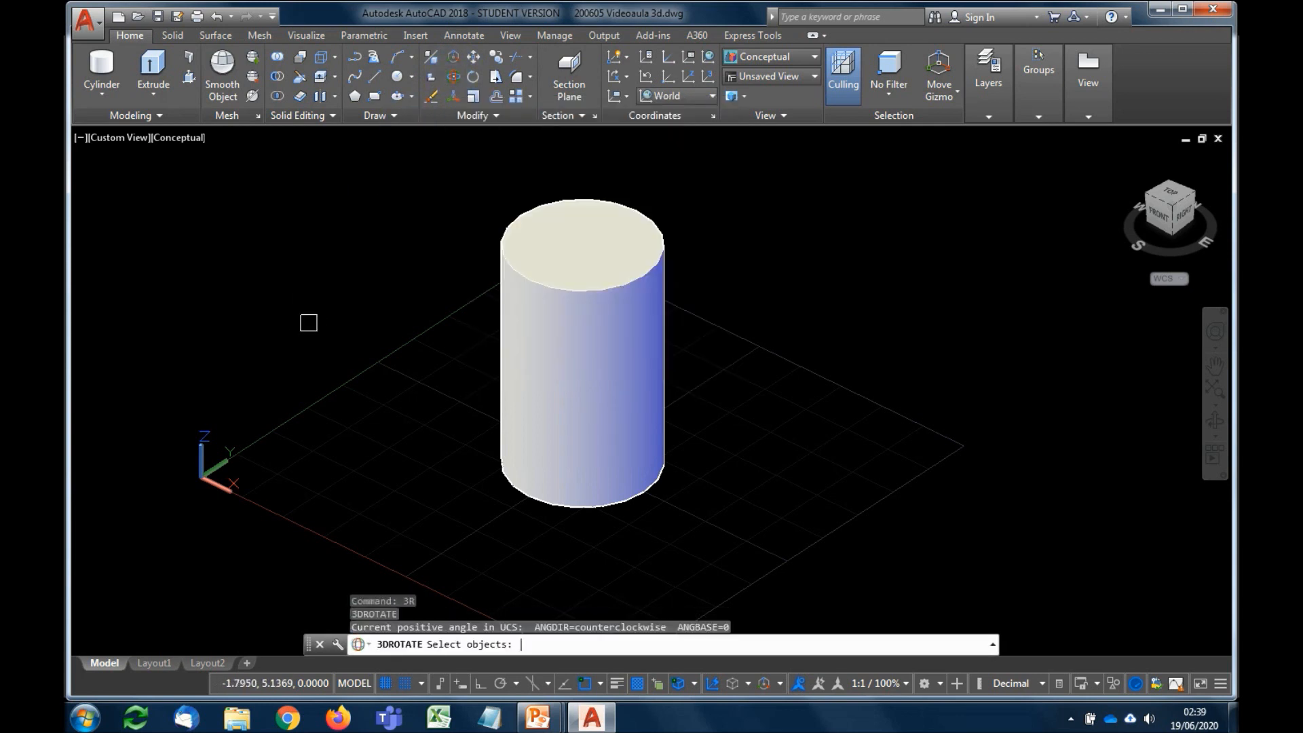
pyautogui.click(511, 641)
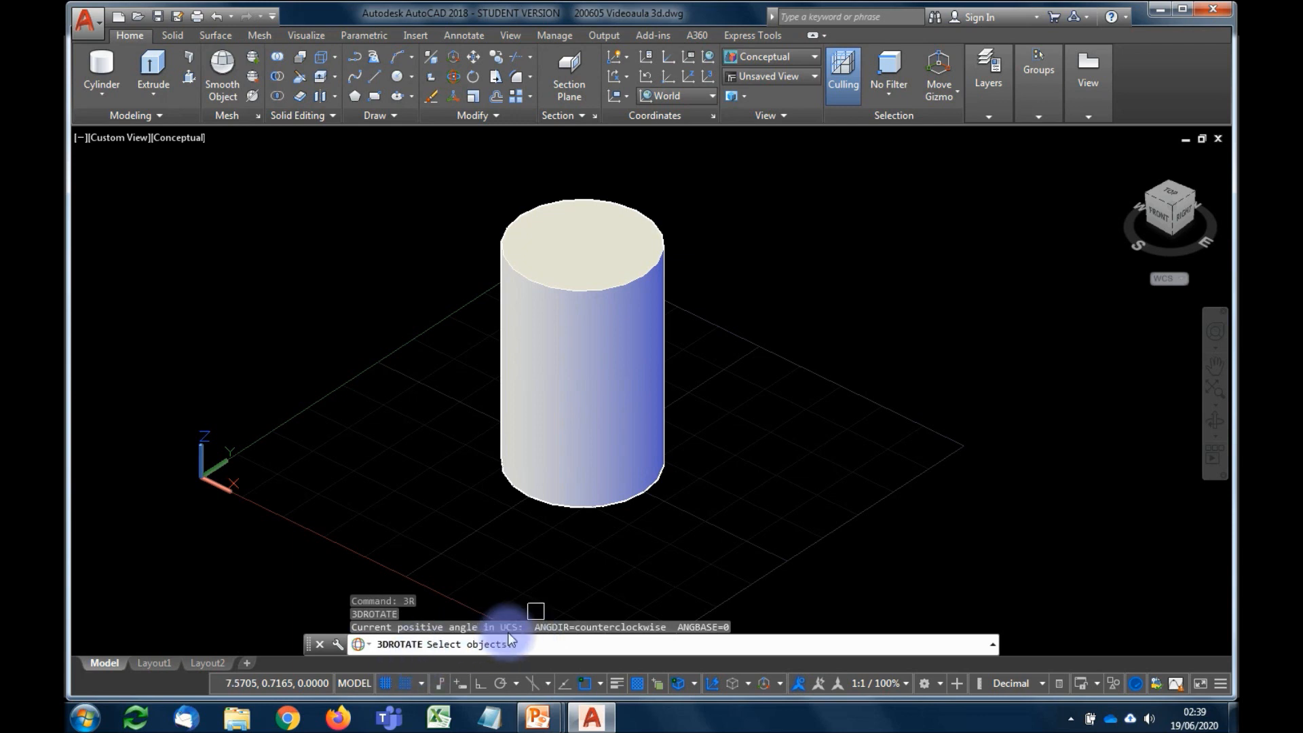
pyautogui.click(615, 355)
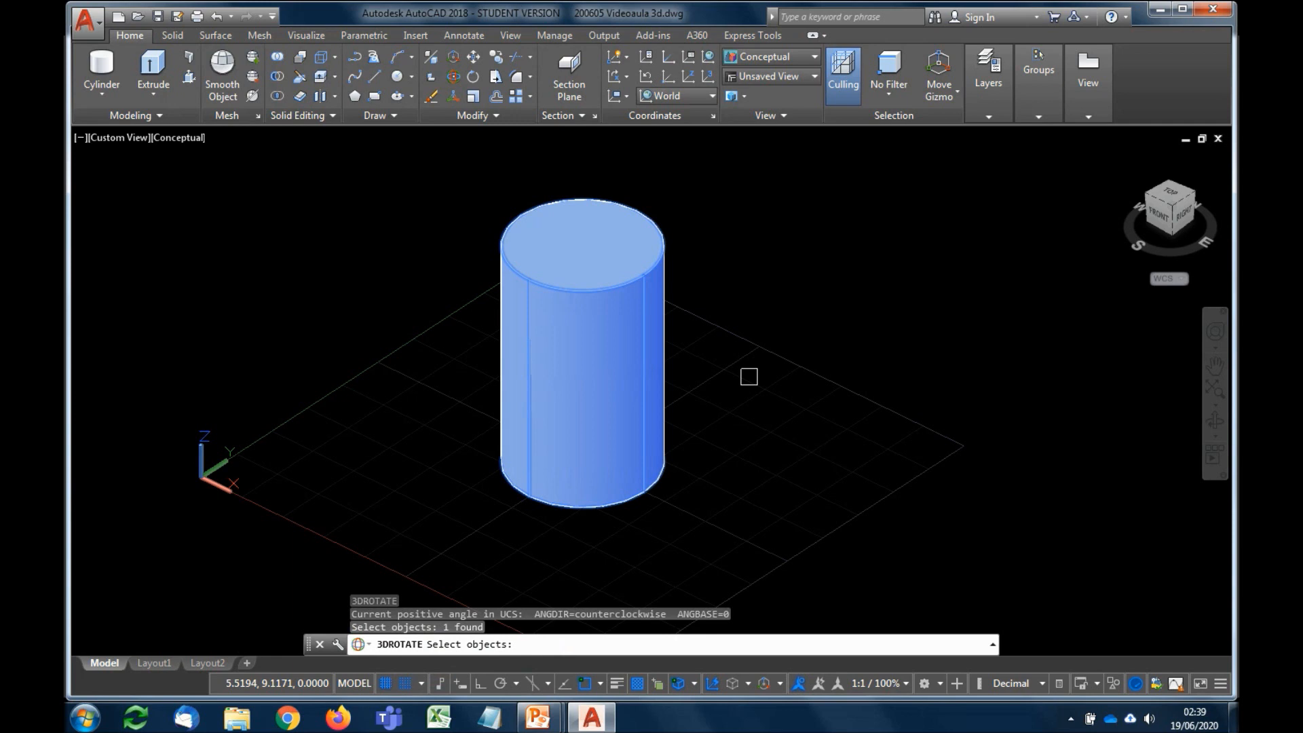
pyautogui.press('Return')
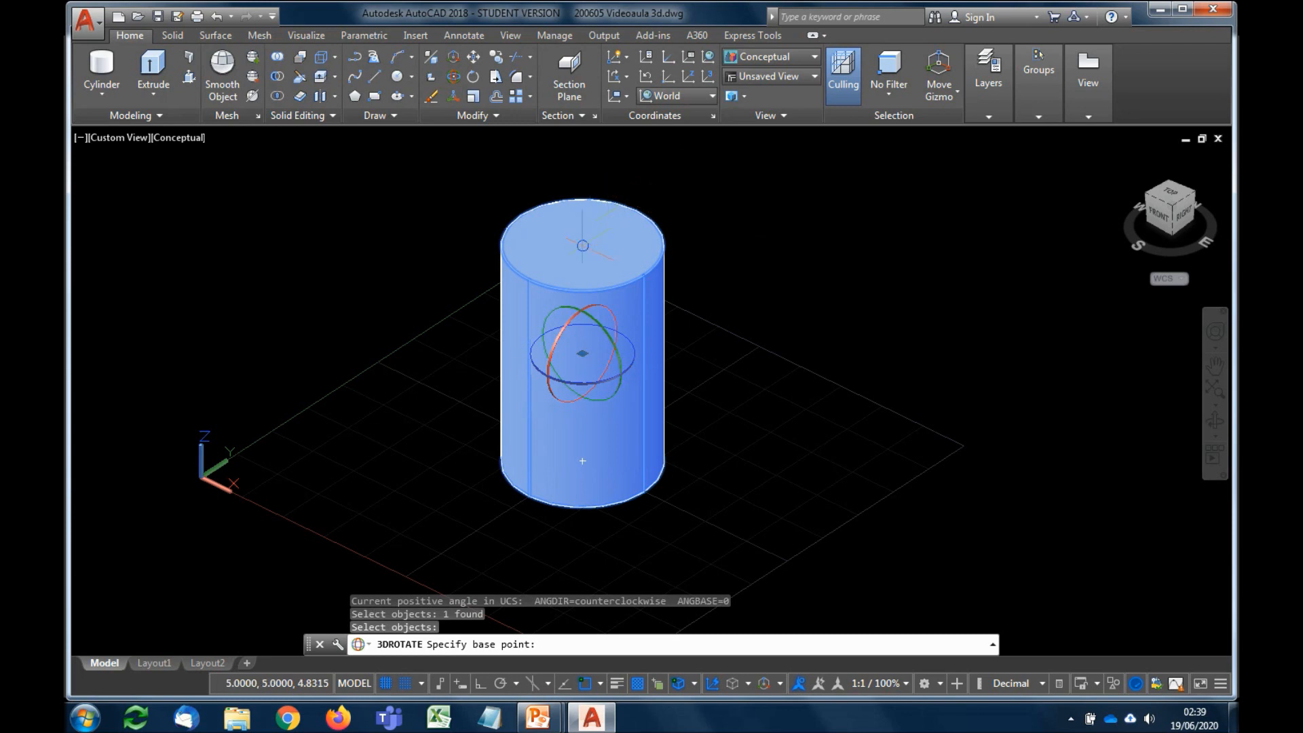
pyautogui.click(583, 246)
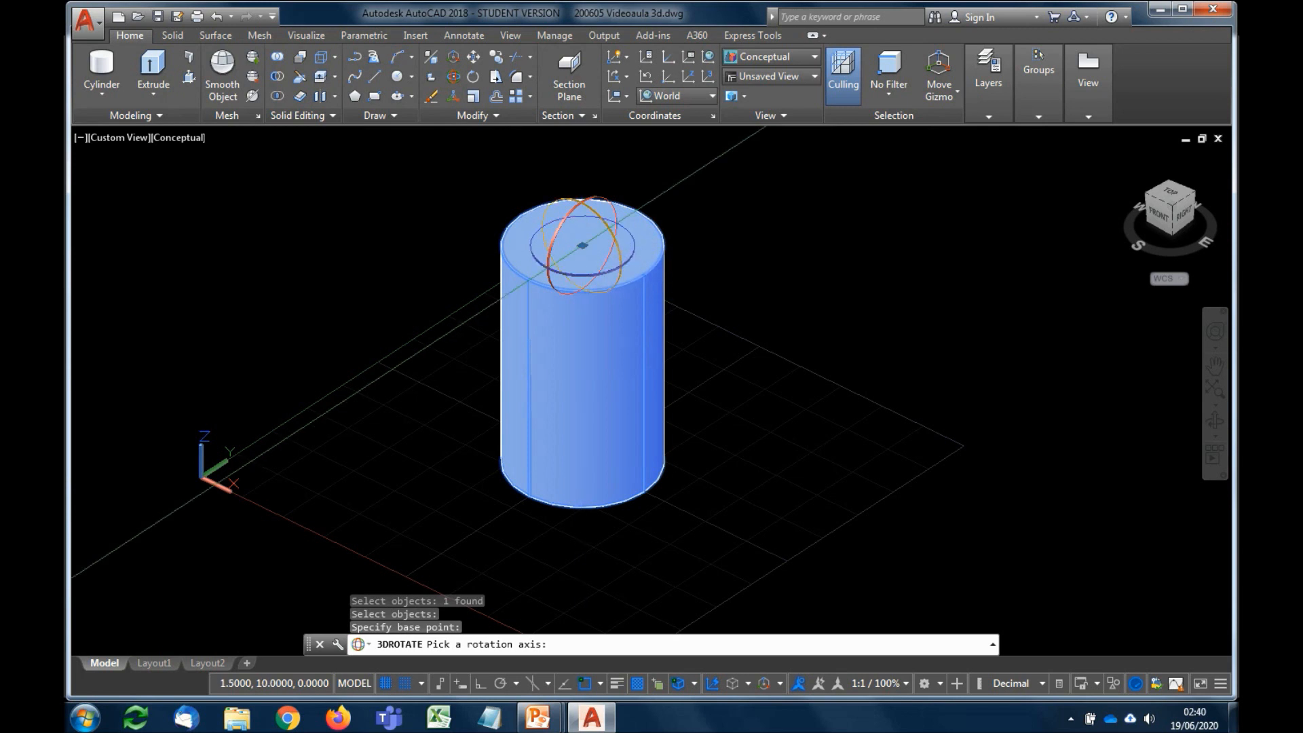
pyautogui.click(622, 279)
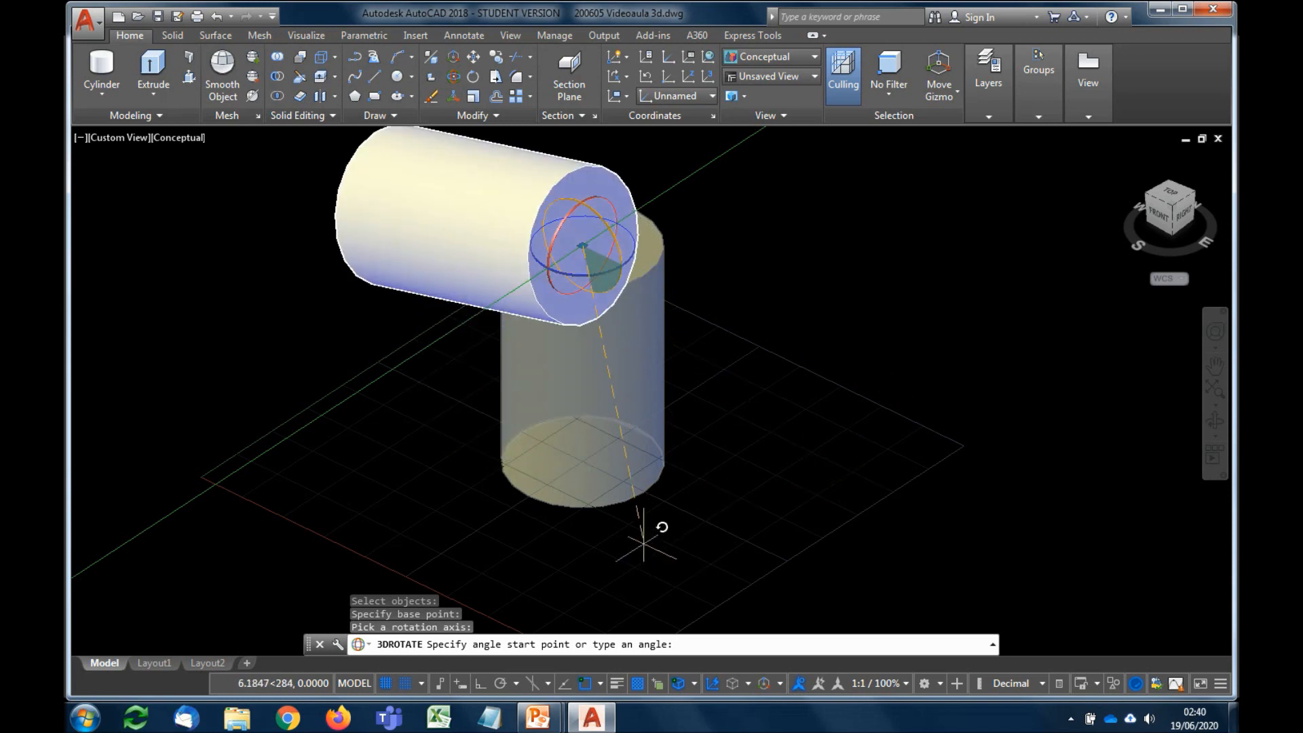
pyautogui.write('90')
pyautogui.press('Return')
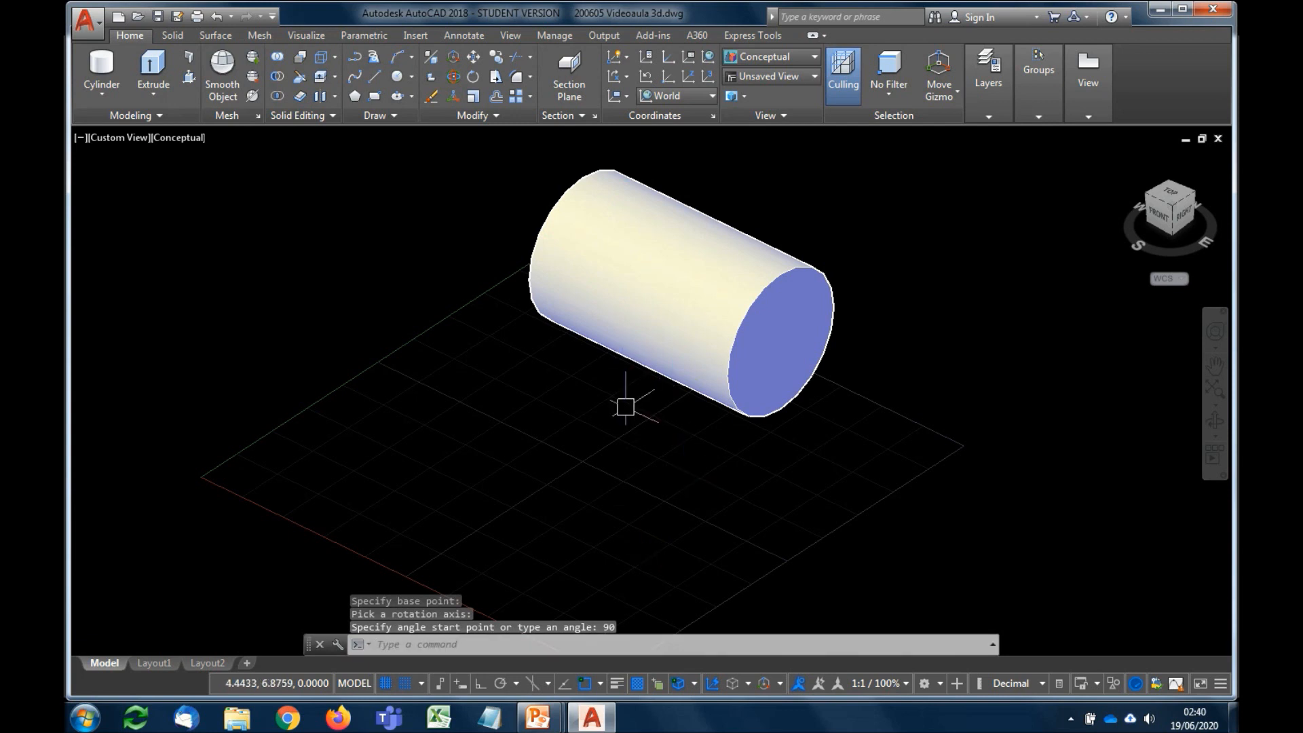
# - Try rotating the cylinder freehand about the Z axis with 3DROTATE, using its centre as base point, and undo the attempt
pyautogui.write('3r')
pyautogui.press('Return')
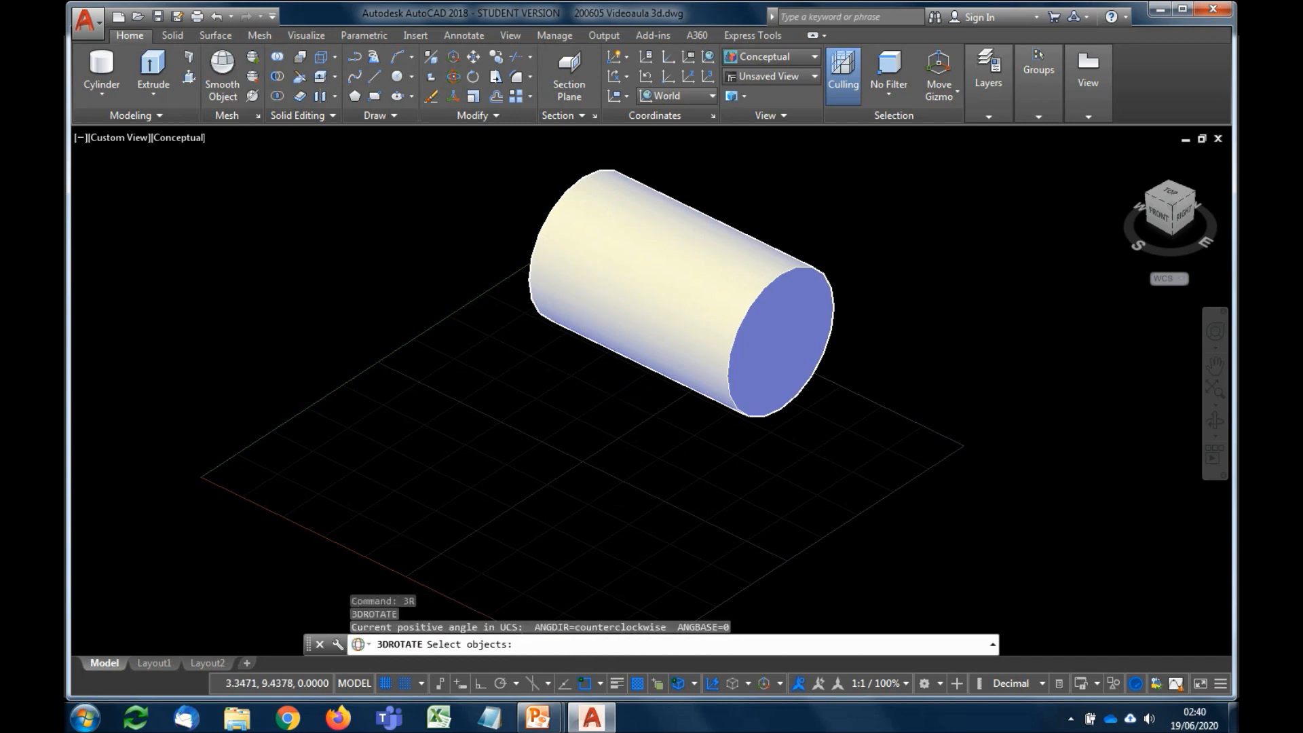
pyautogui.click(672, 326)
pyautogui.press('Return')
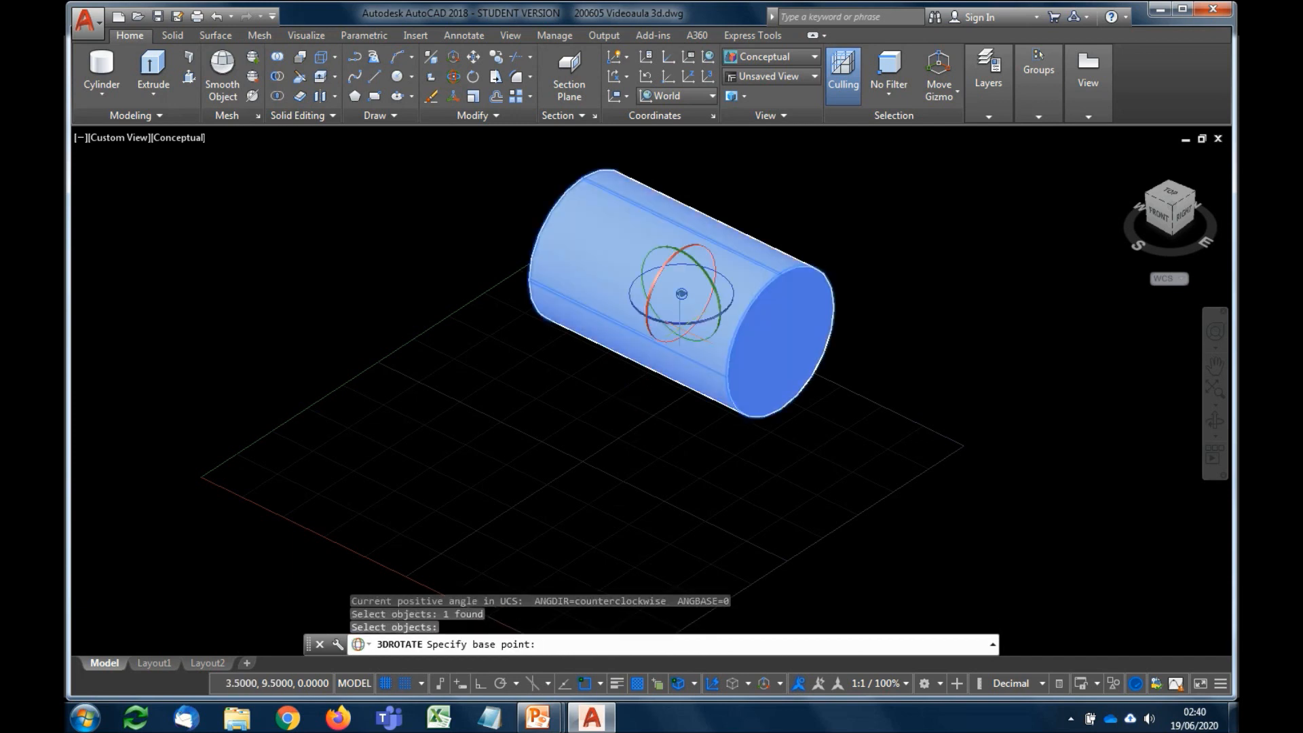
pyautogui.click(681, 294)
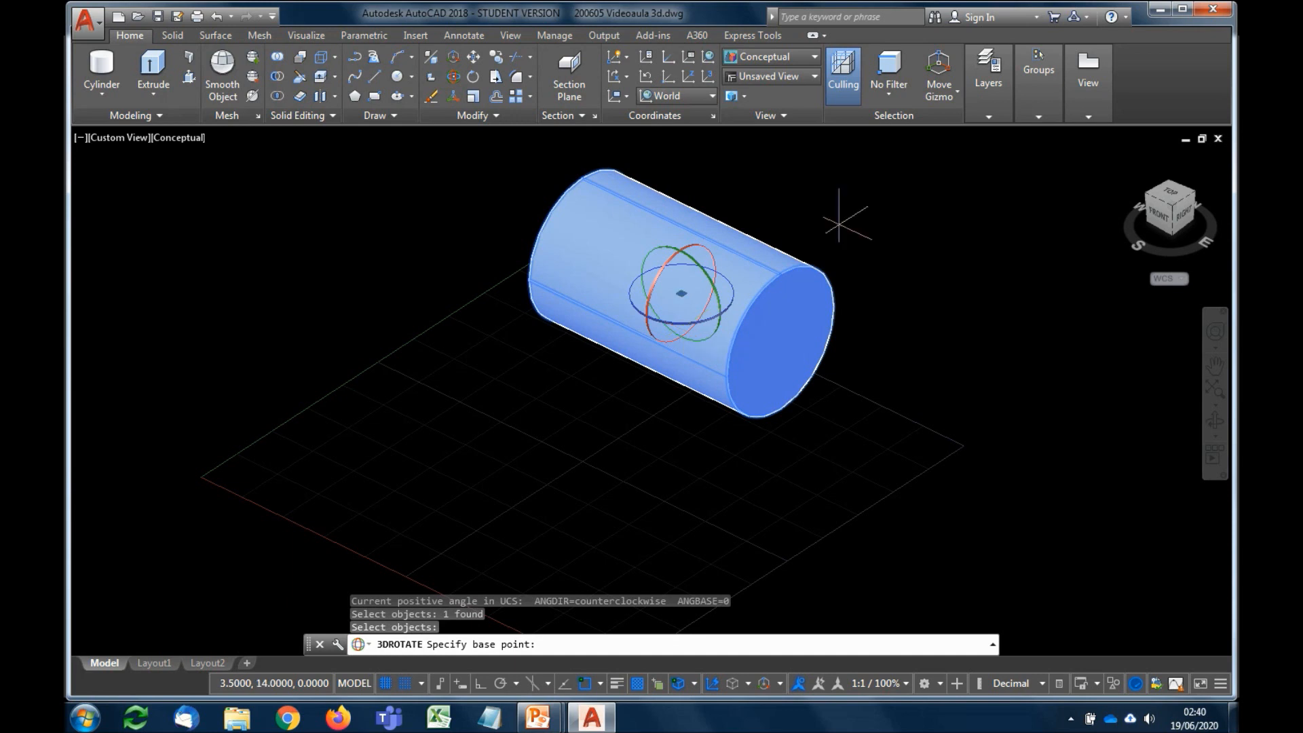
pyautogui.click(730, 292)
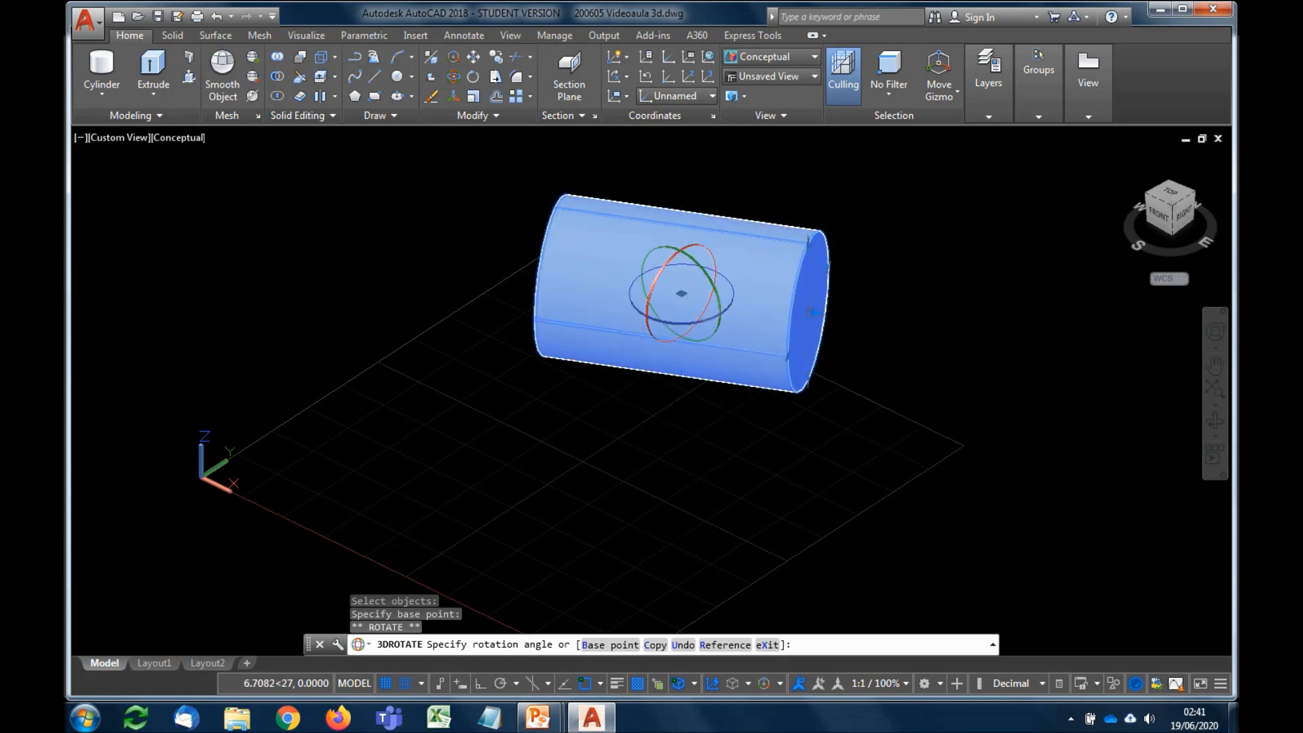
pyautogui.press('Escape')
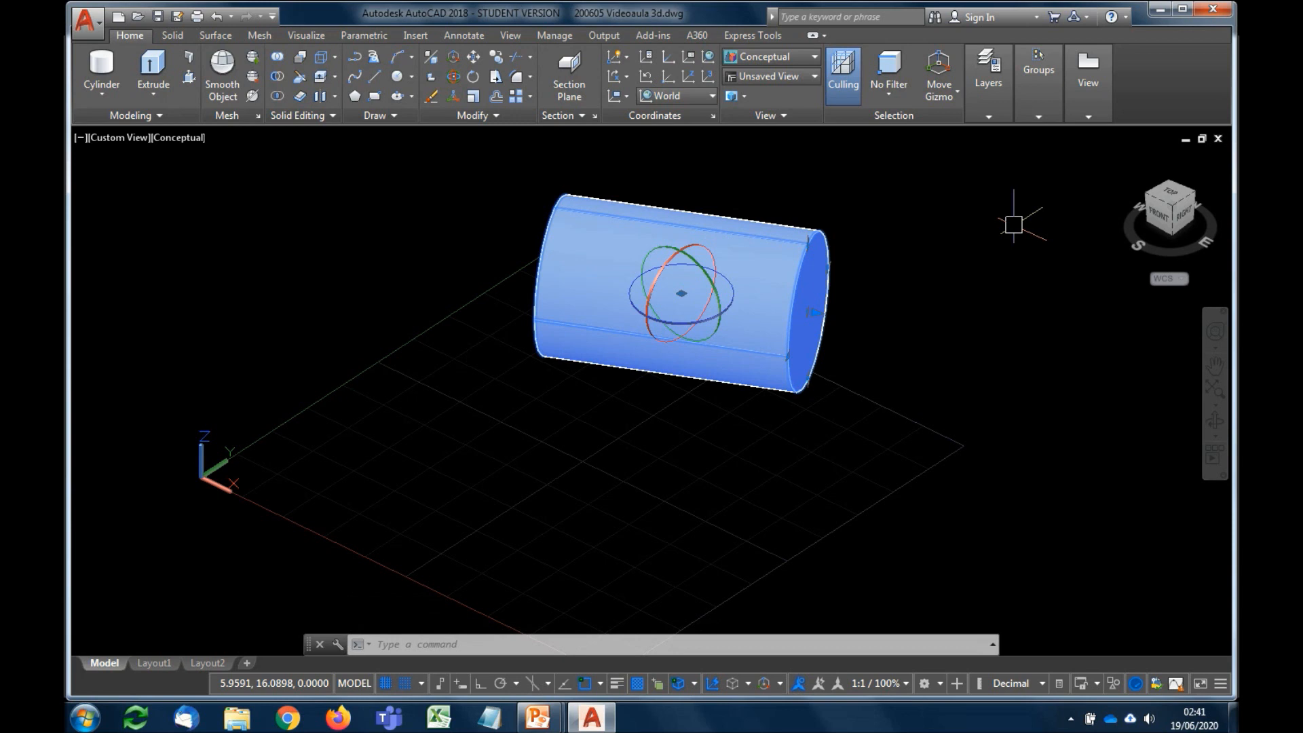
pyautogui.hotkey('ctrl', 'z')
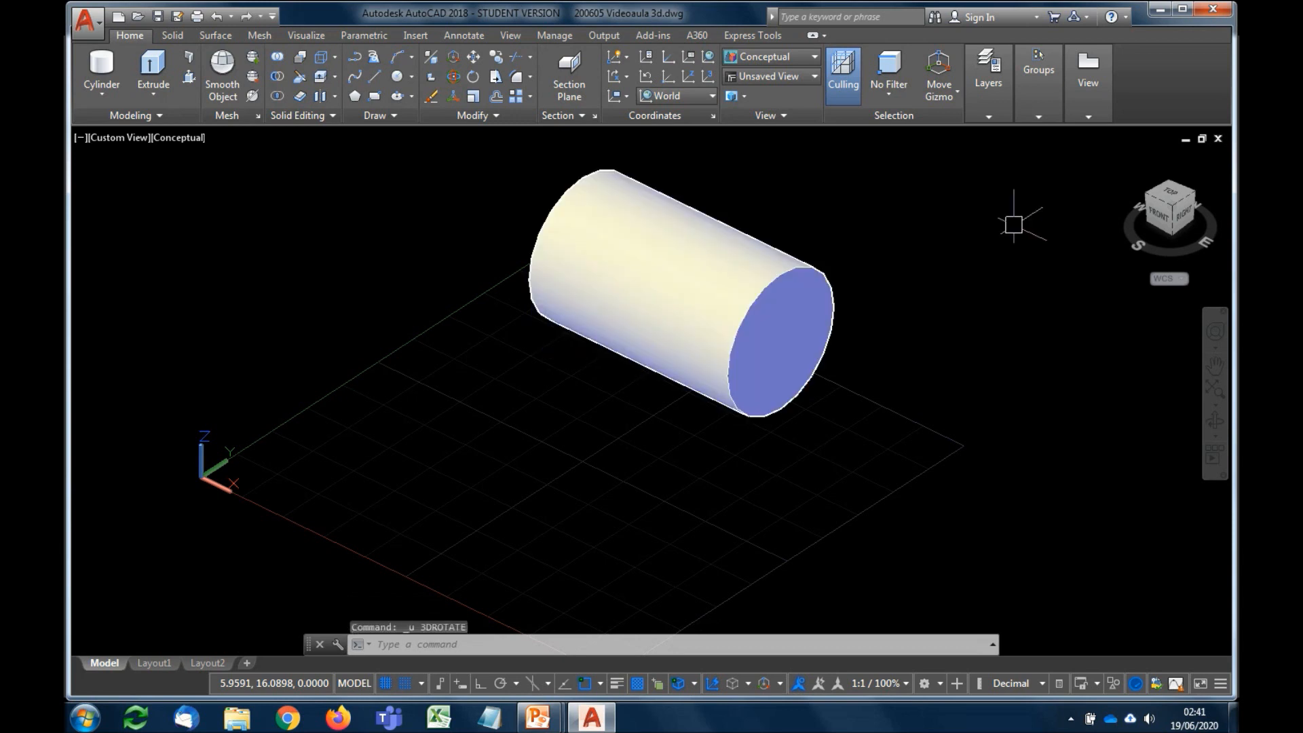
# - Erase the rotated cylinder from the grid
pyautogui.click(710, 344)
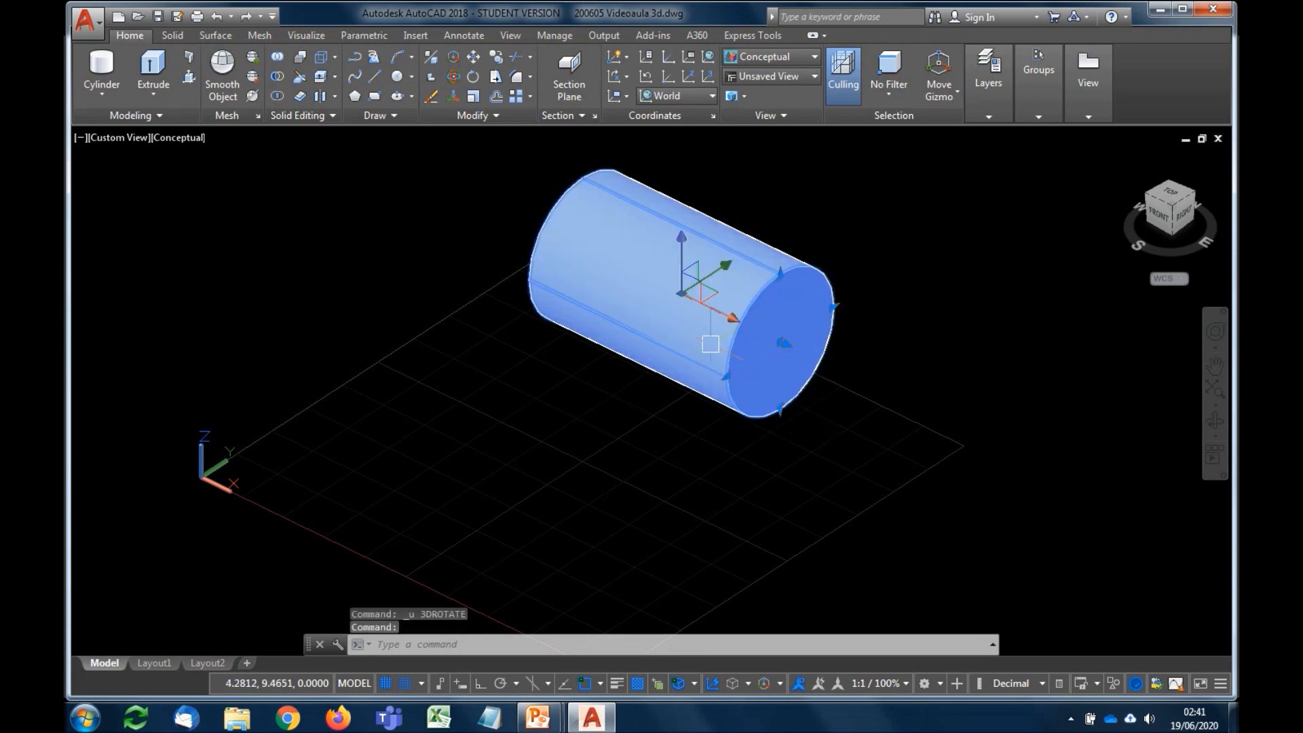
pyautogui.press('Delete')
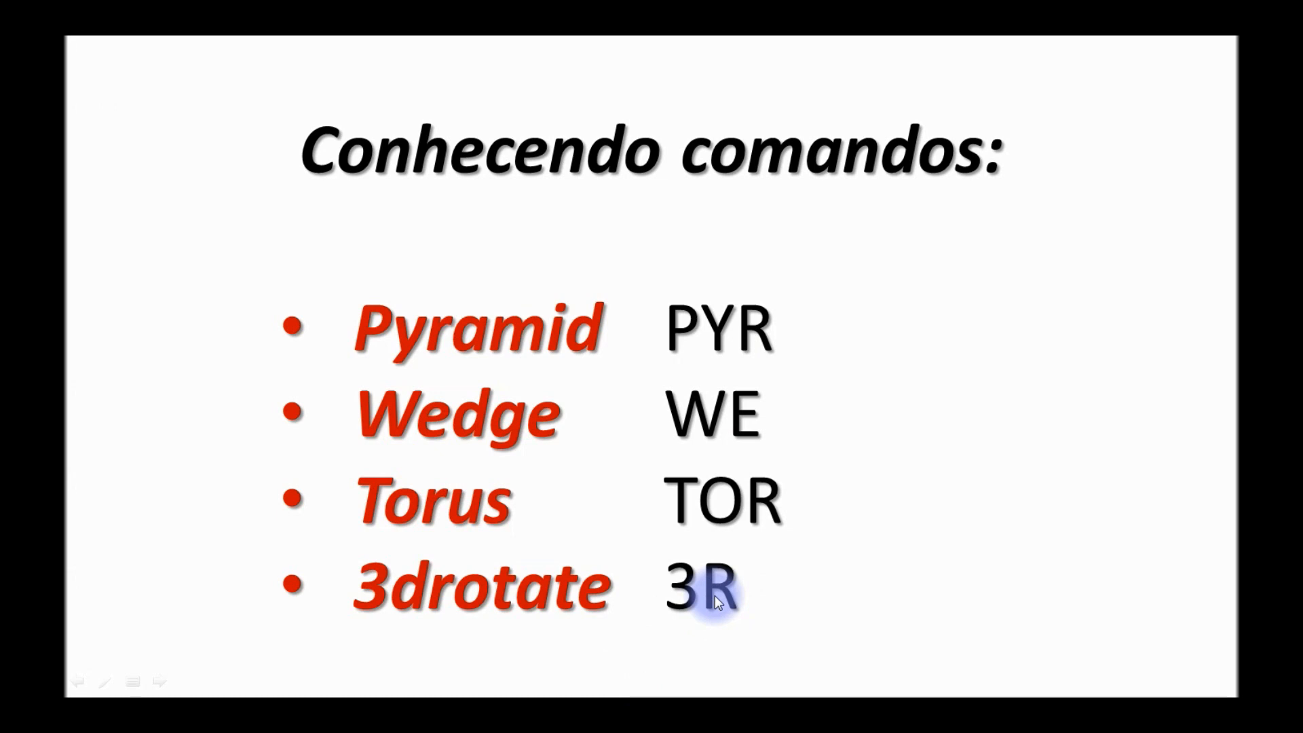
pyautogui.click(714, 596)
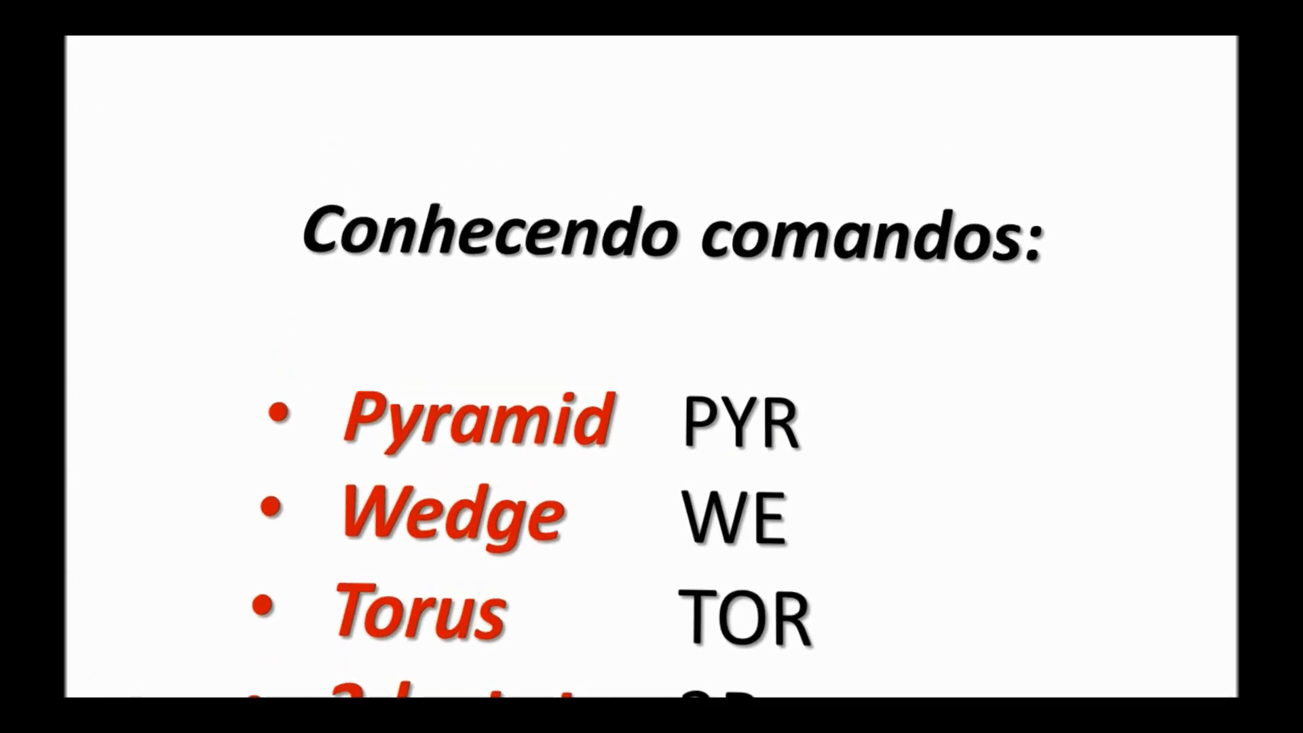